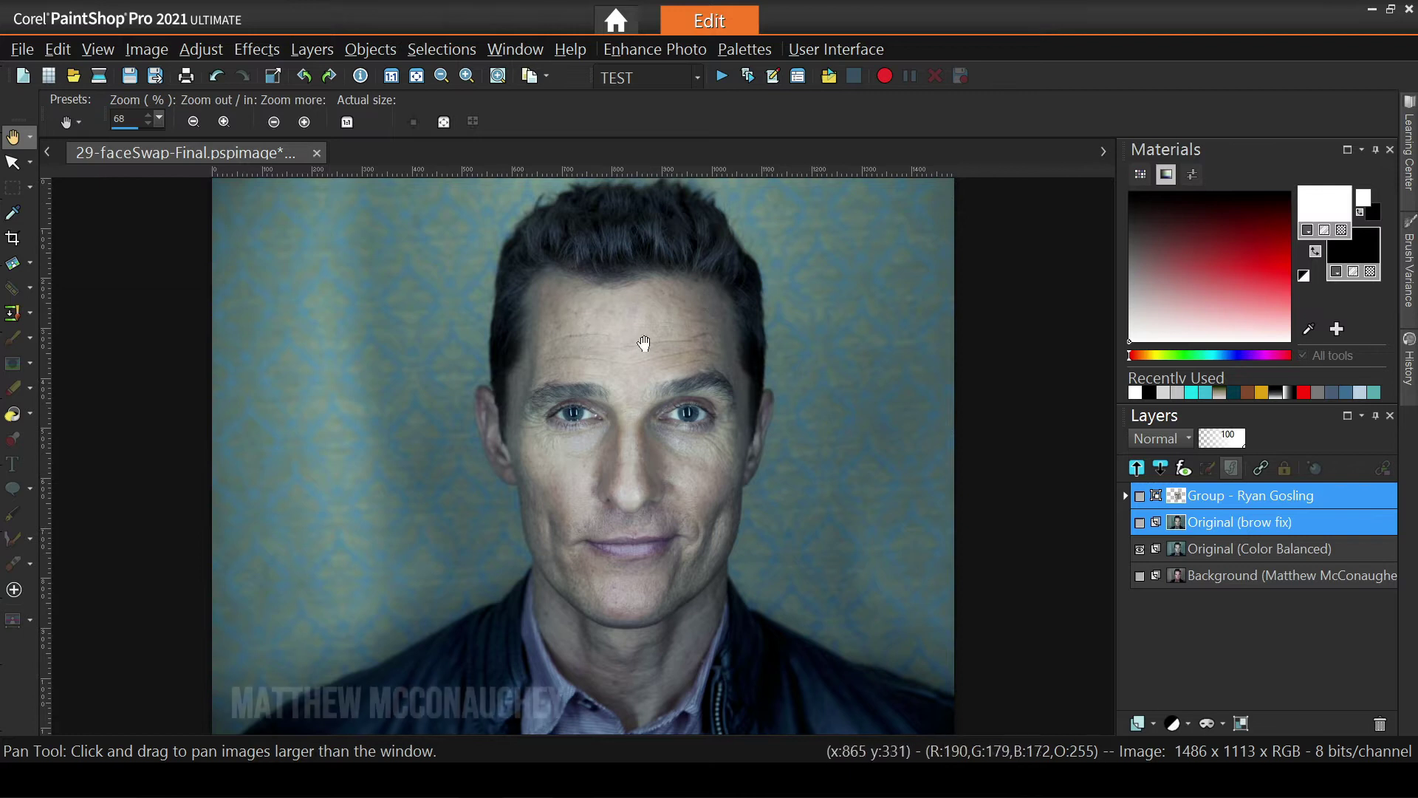
- Make the face group and Original (brow fix) layer visible, then select Original (Color Balanced)
click(1140, 495)
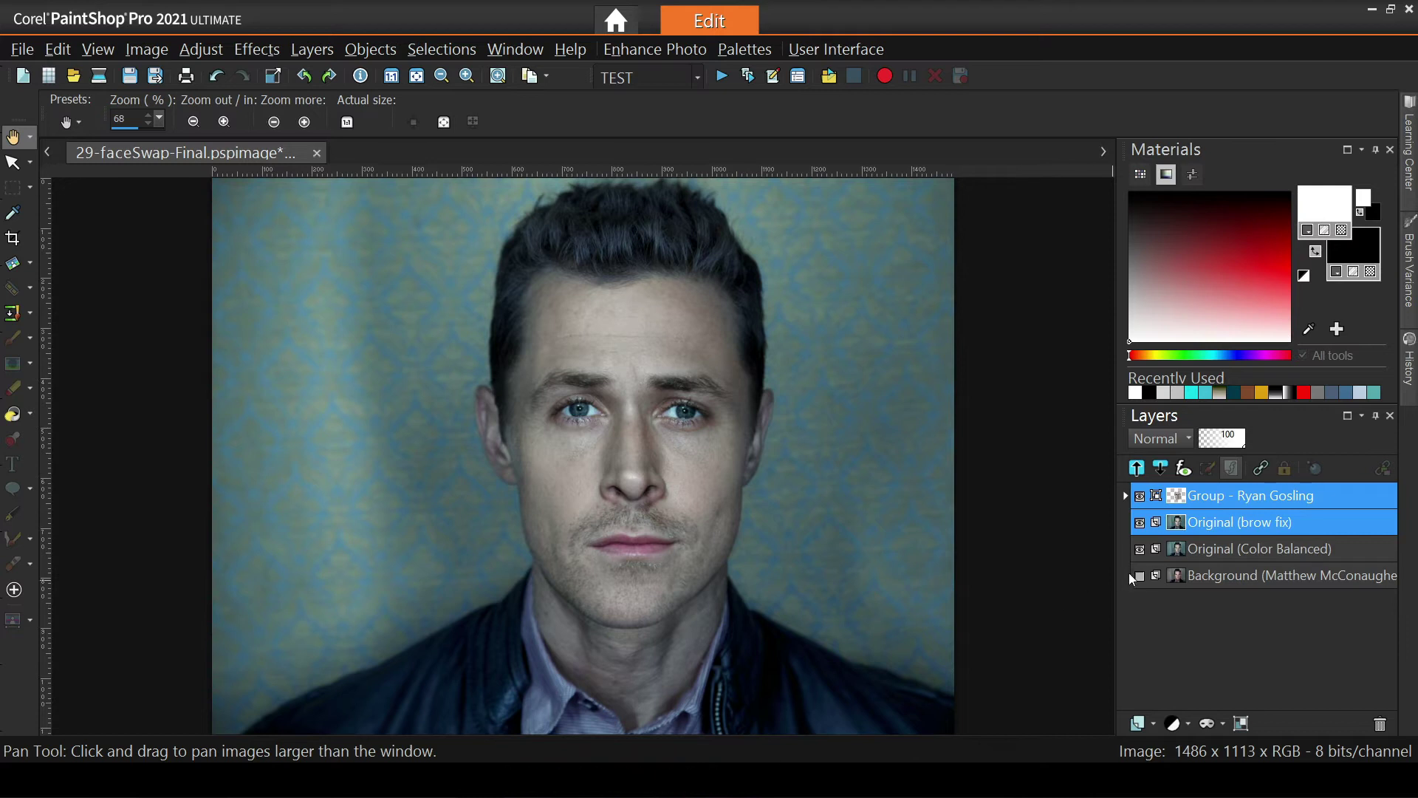
click(1212, 548)
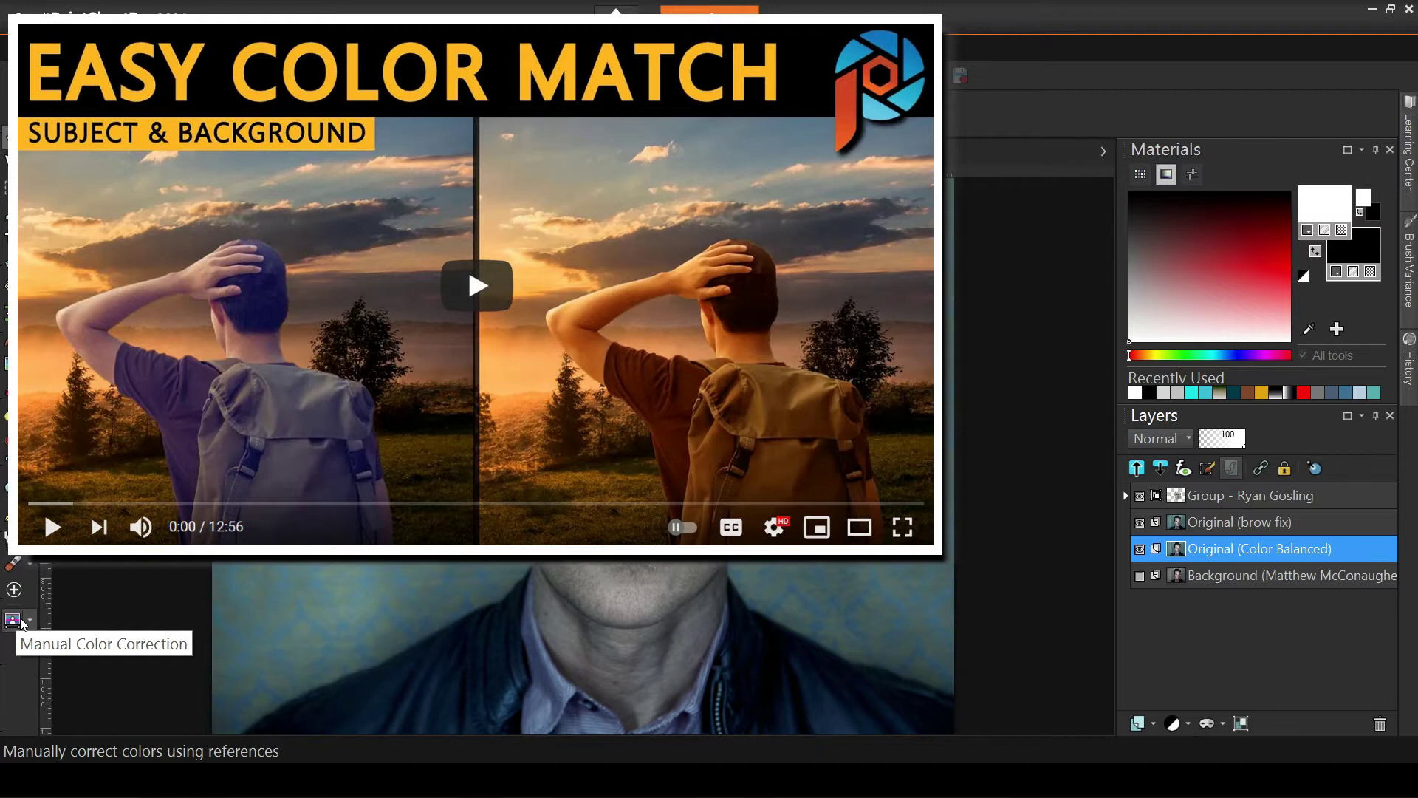
click(14, 621)
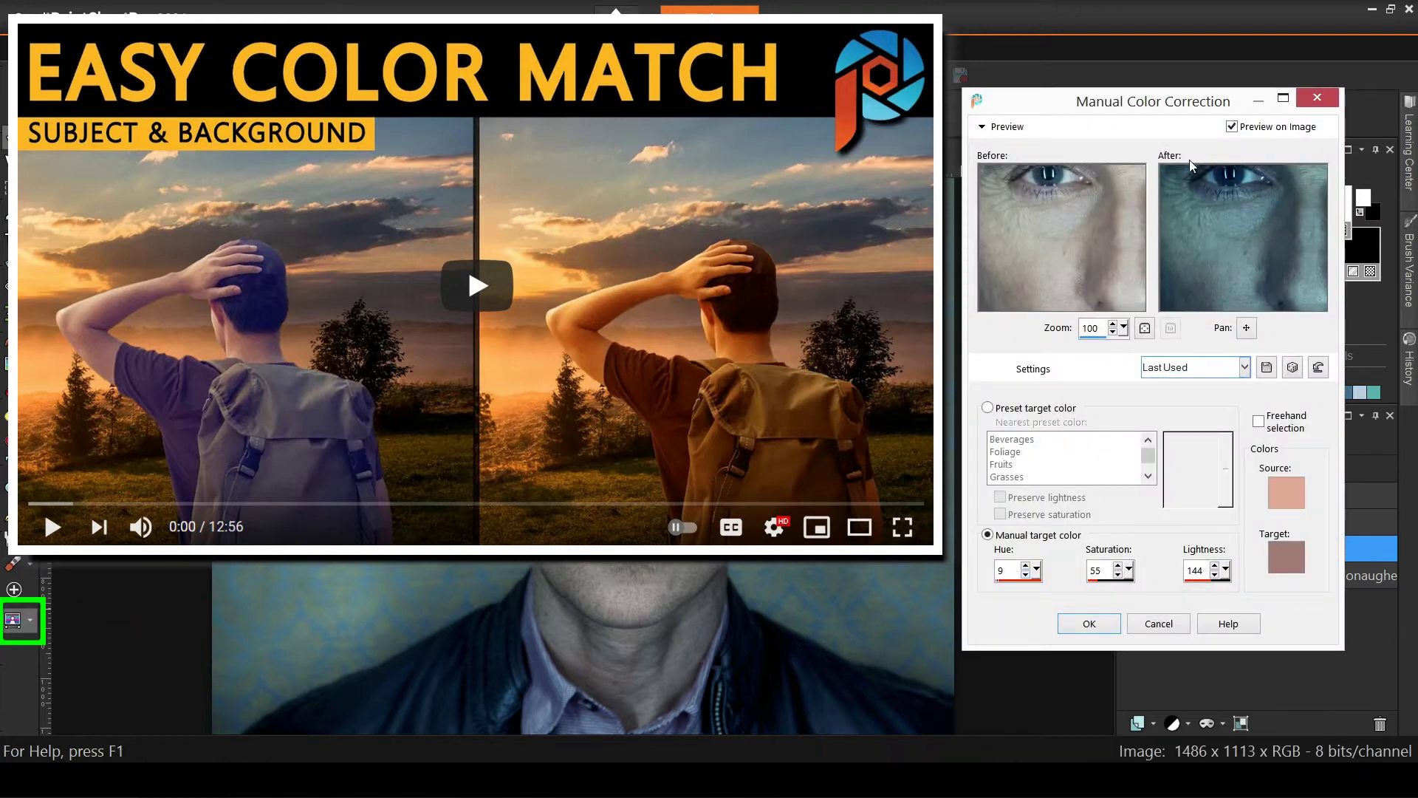
click(1233, 126)
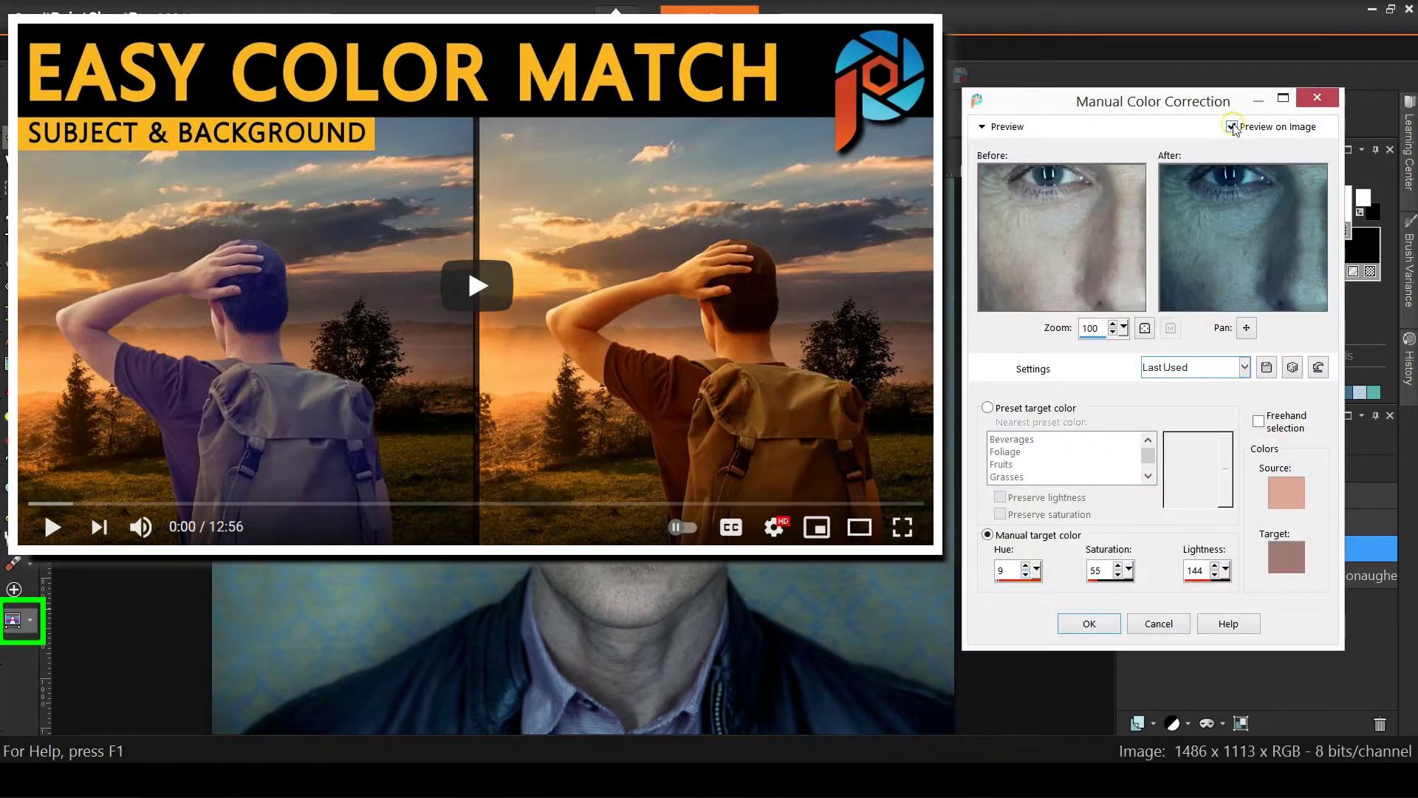
click(988, 534)
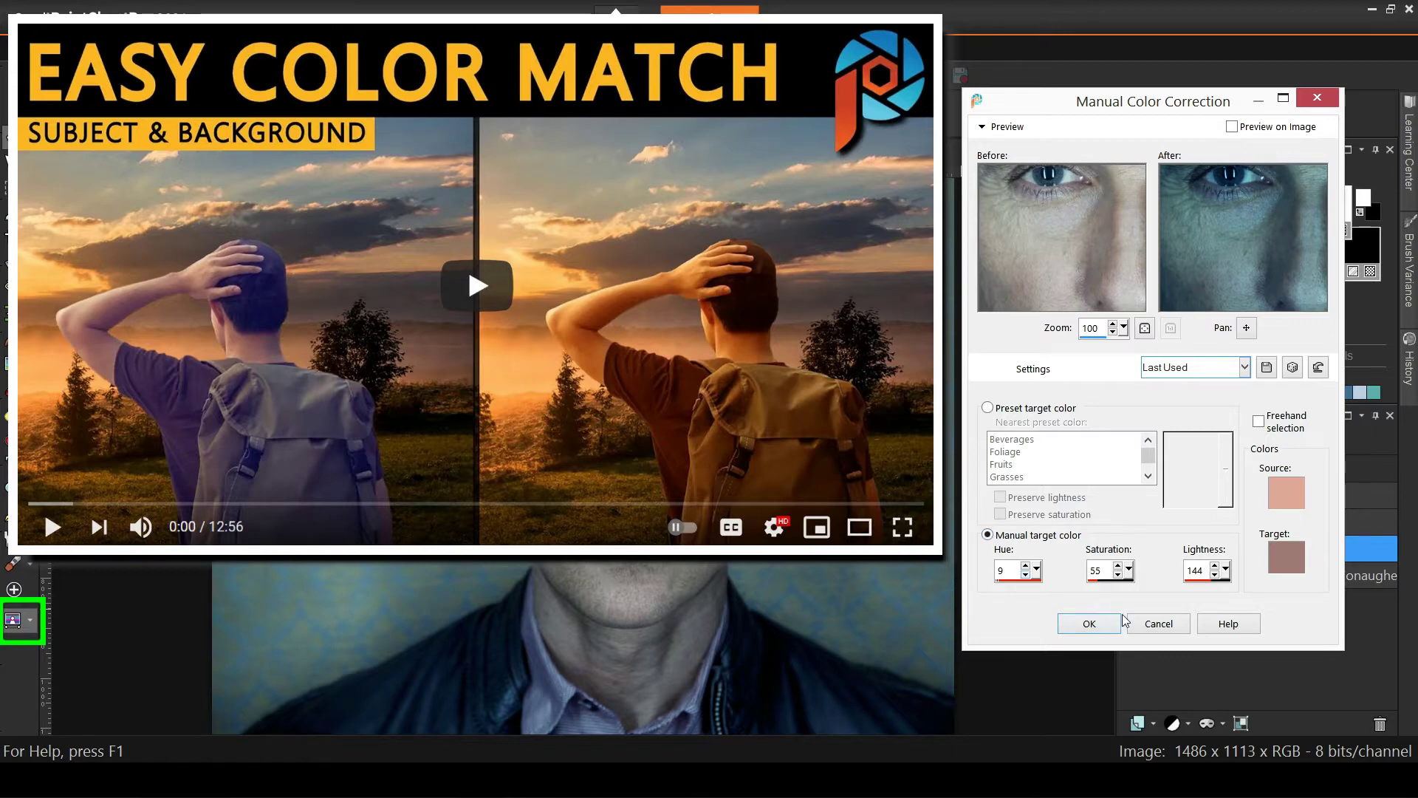
click(1155, 624)
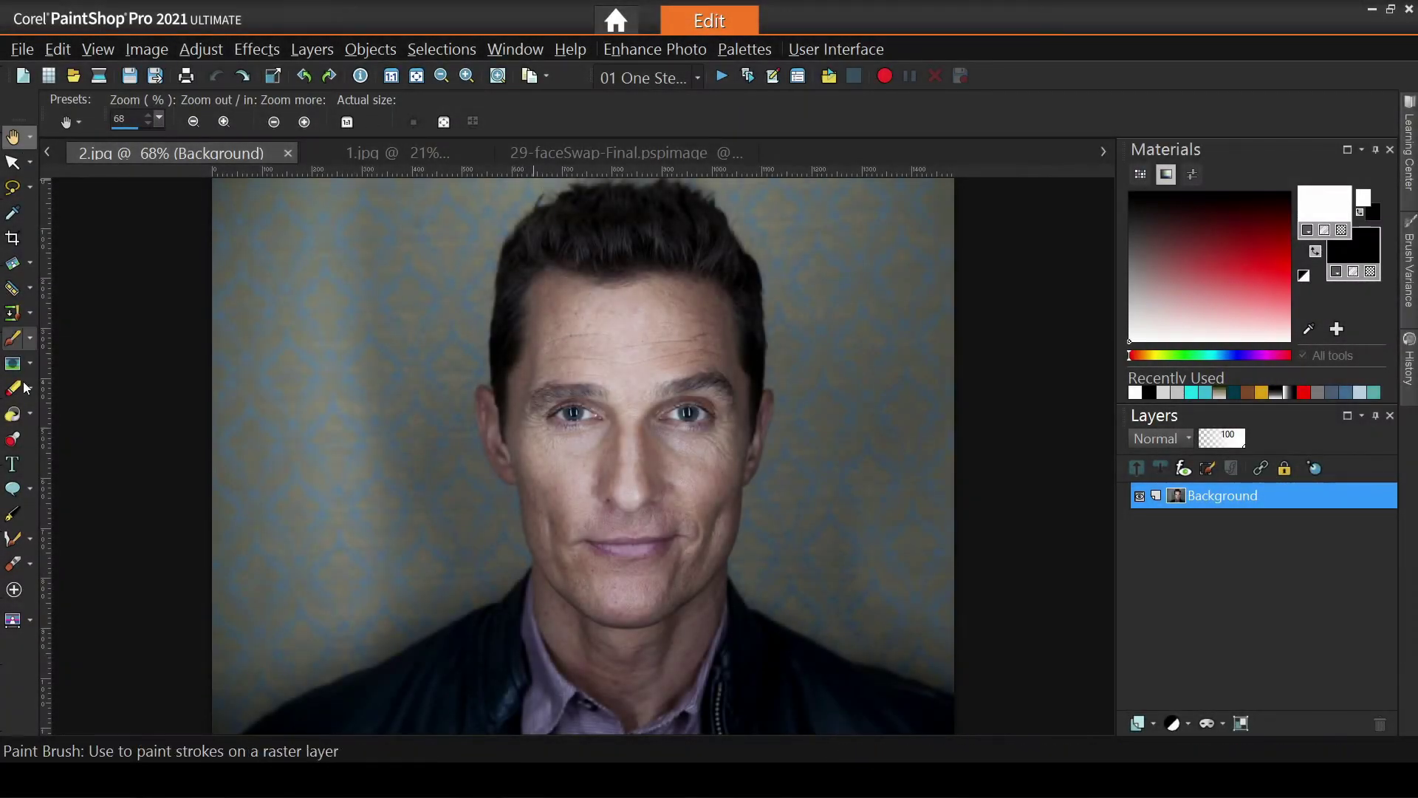
- Load the Complete workspace layout from the File menu
click(22, 49)
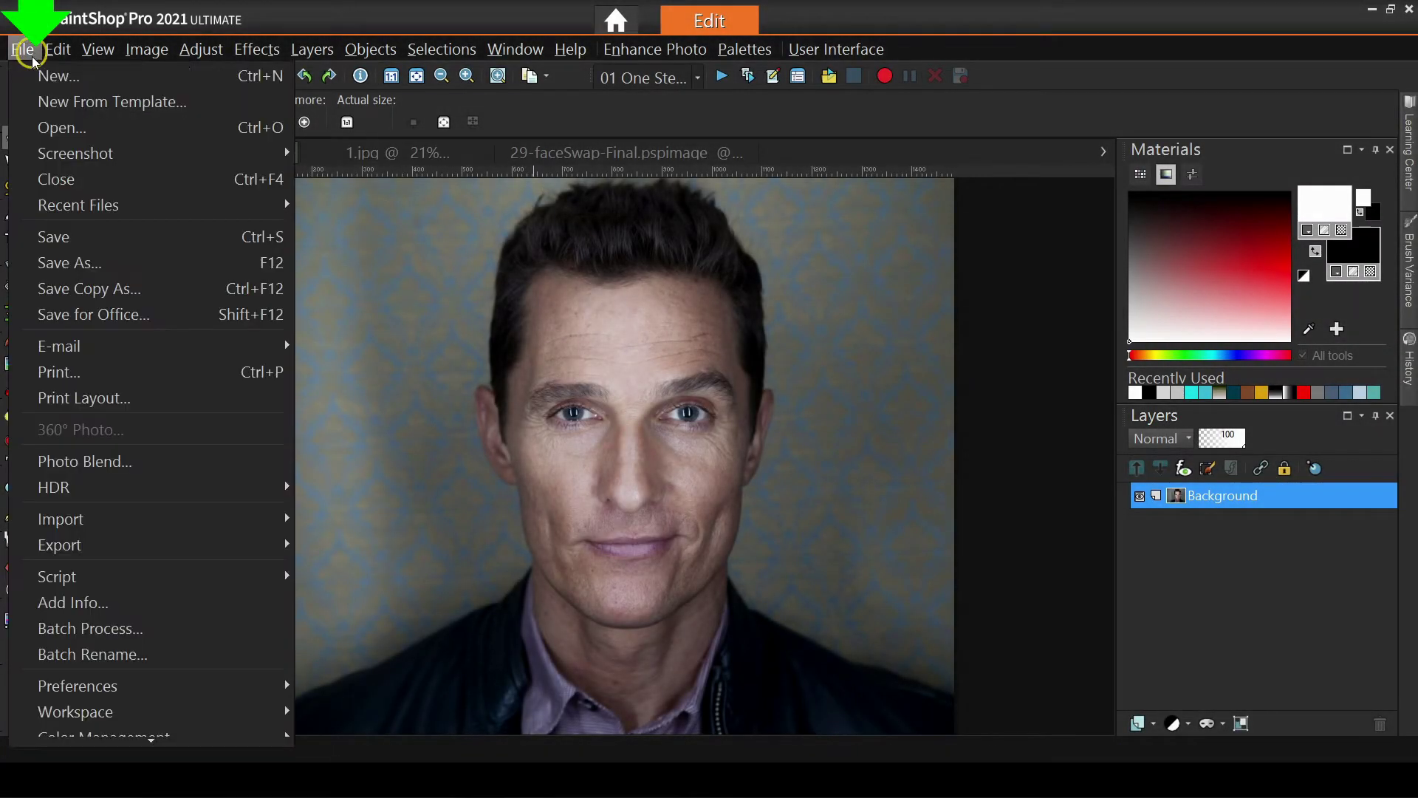
mouse_move(214, 712)
click(390, 516)
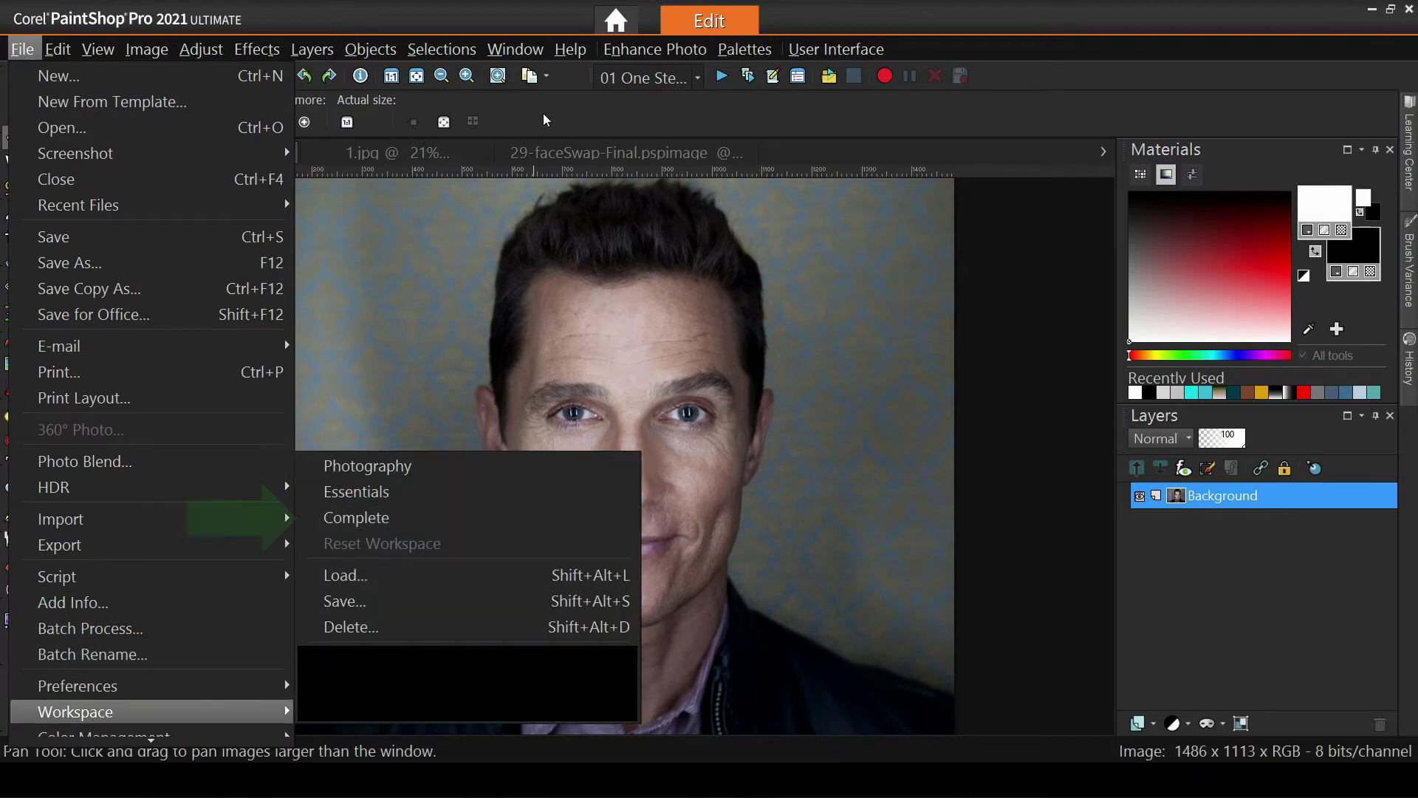
- Compare the source photos by switching between the 1.jpg and 2.jpg tabs
click(515, 49)
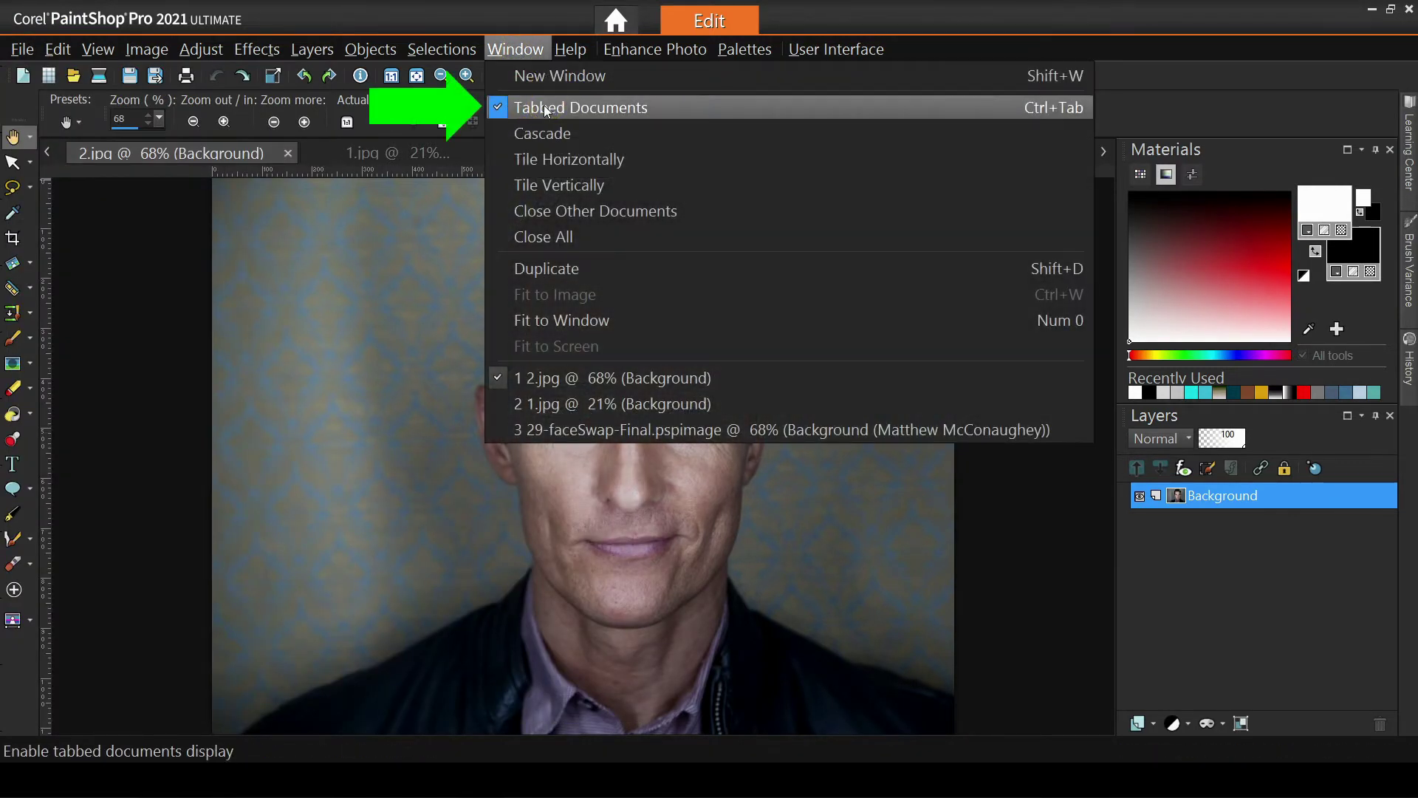
click(231, 157)
click(356, 153)
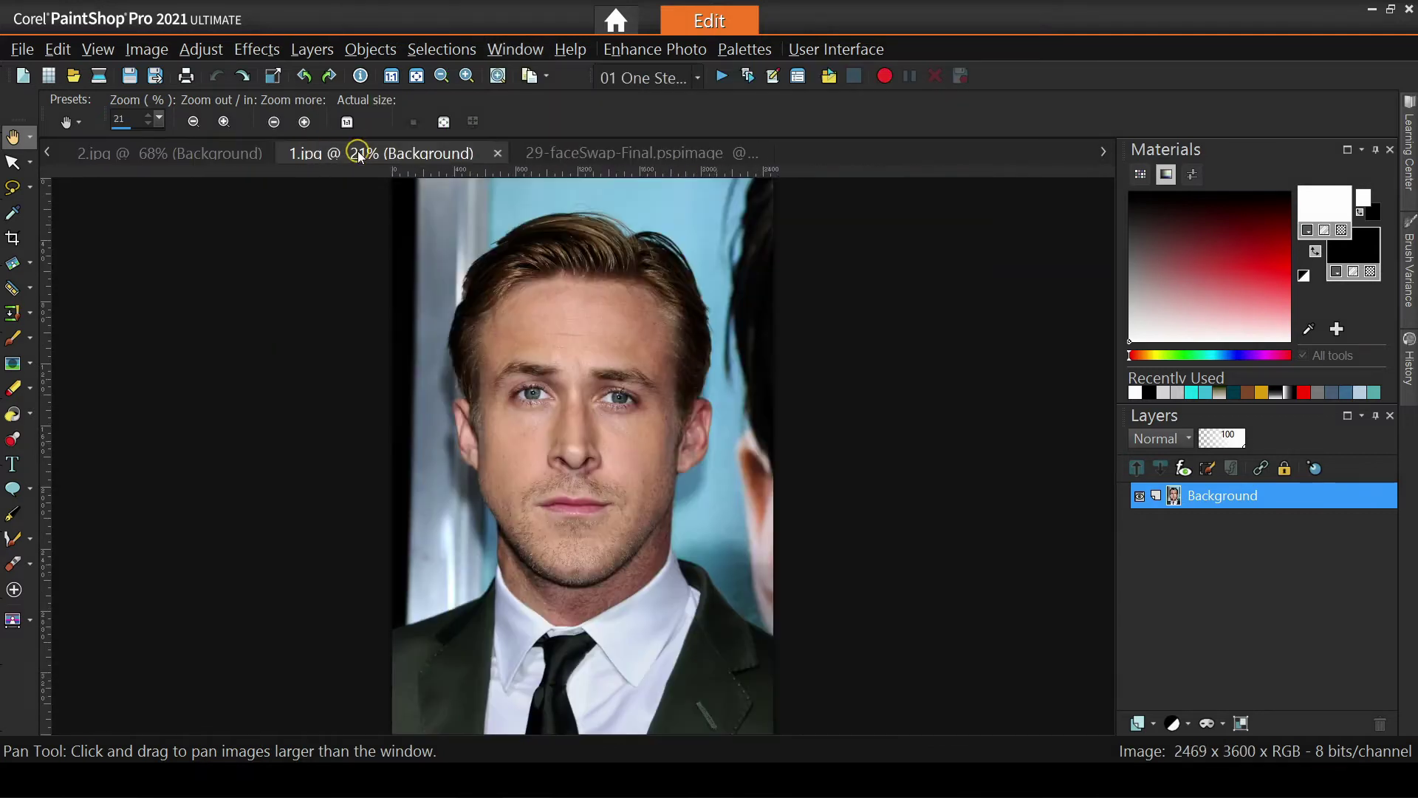
click(208, 154)
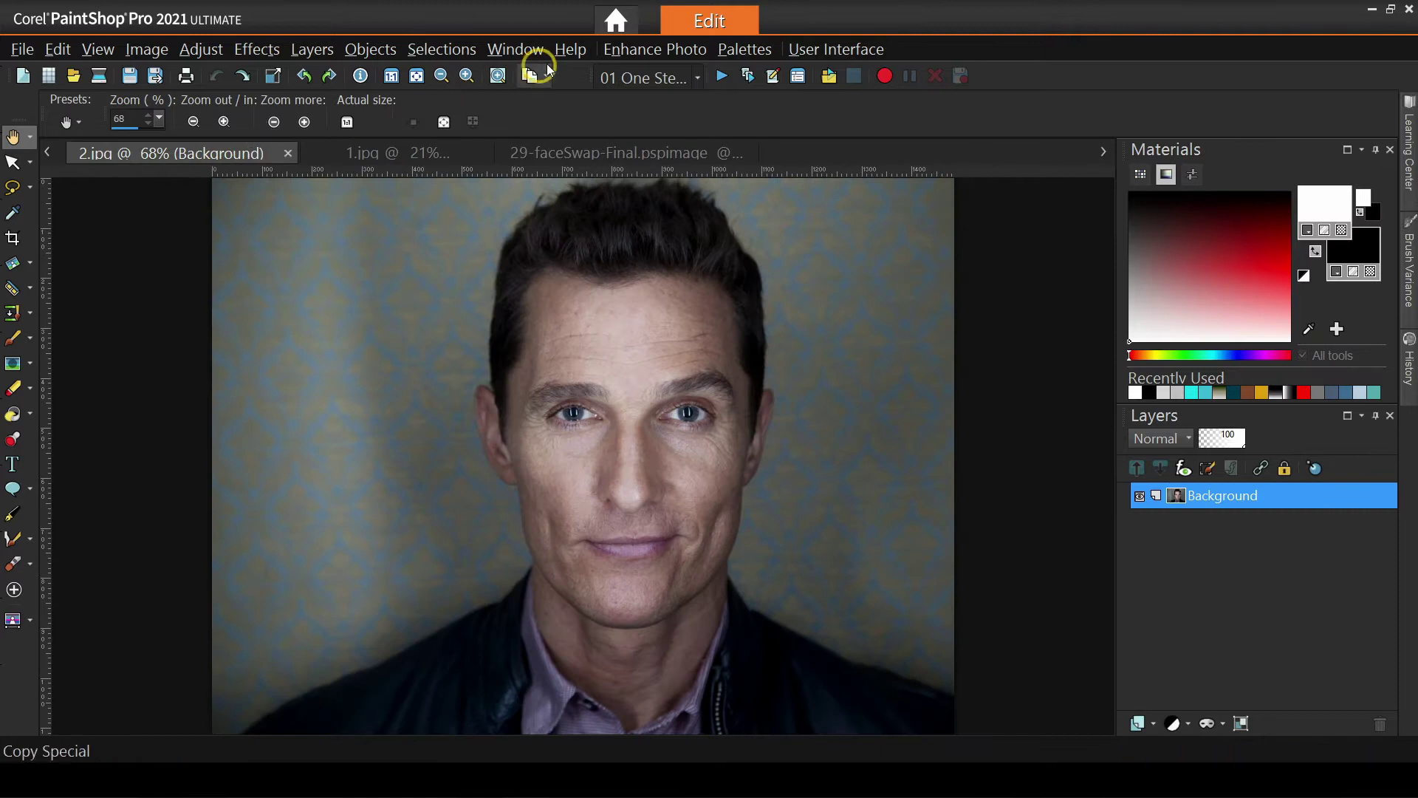
click(515, 49)
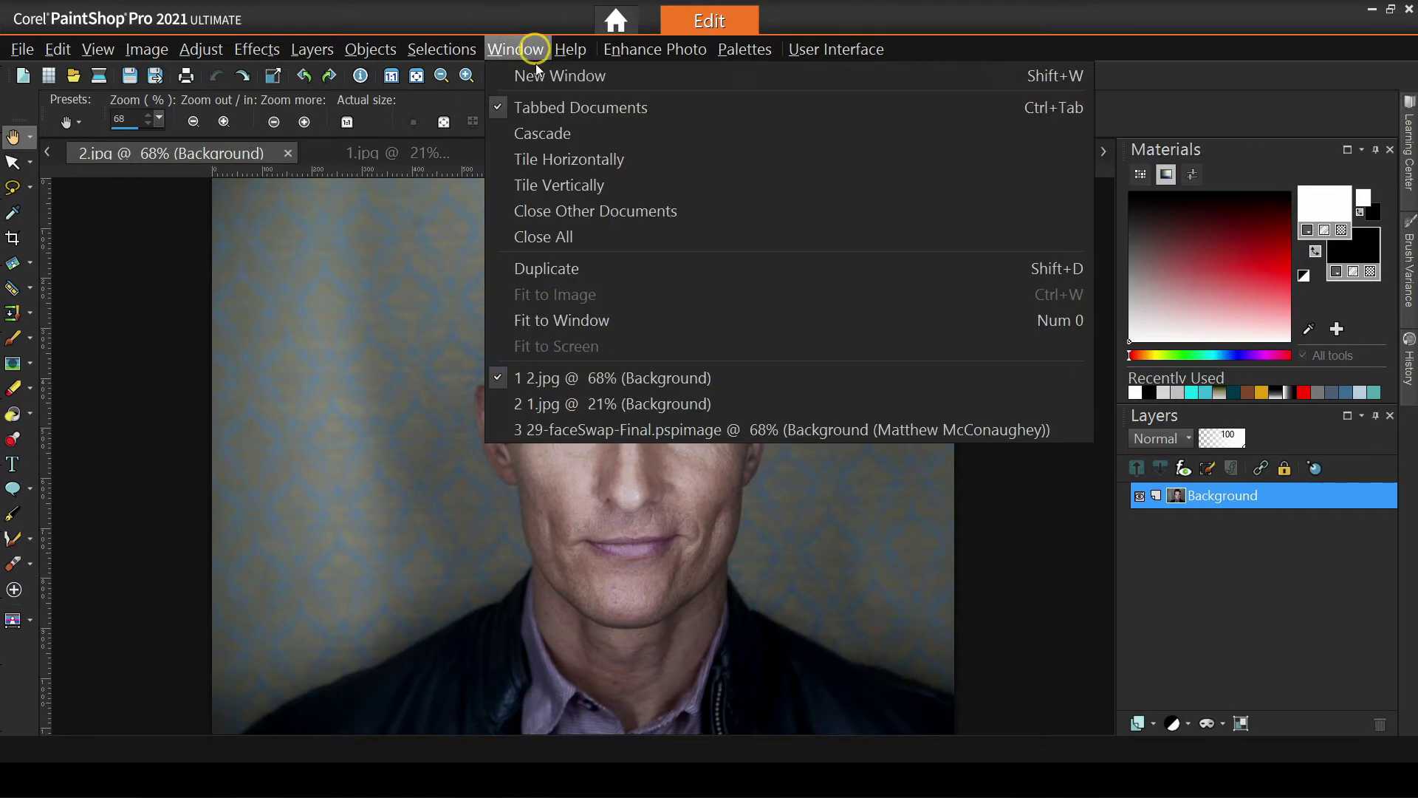
- Uncheck Tabbed Documents in the Window menu so images float in separate windows
click(544, 104)
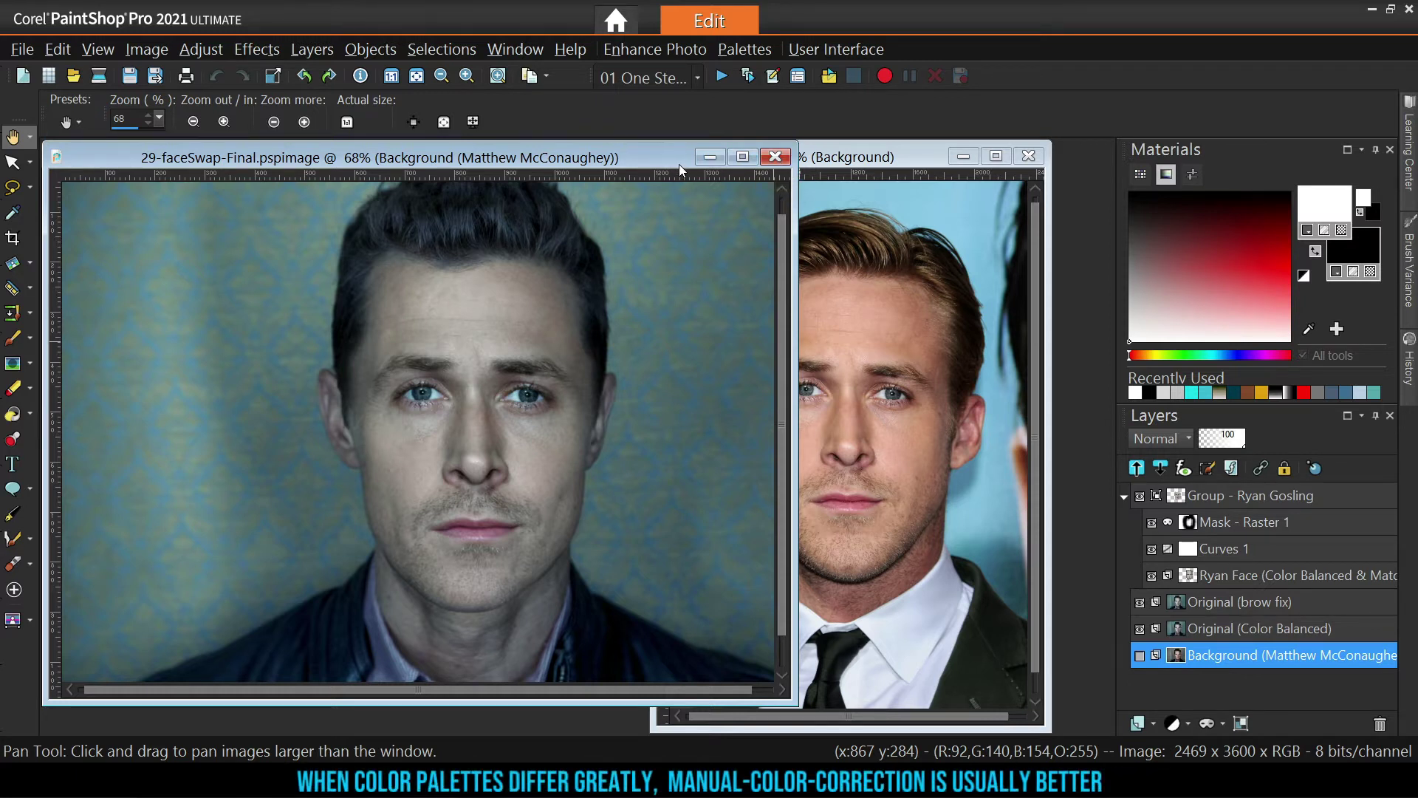
- Close the 29-faceSwap-Final.pspimage window
click(777, 156)
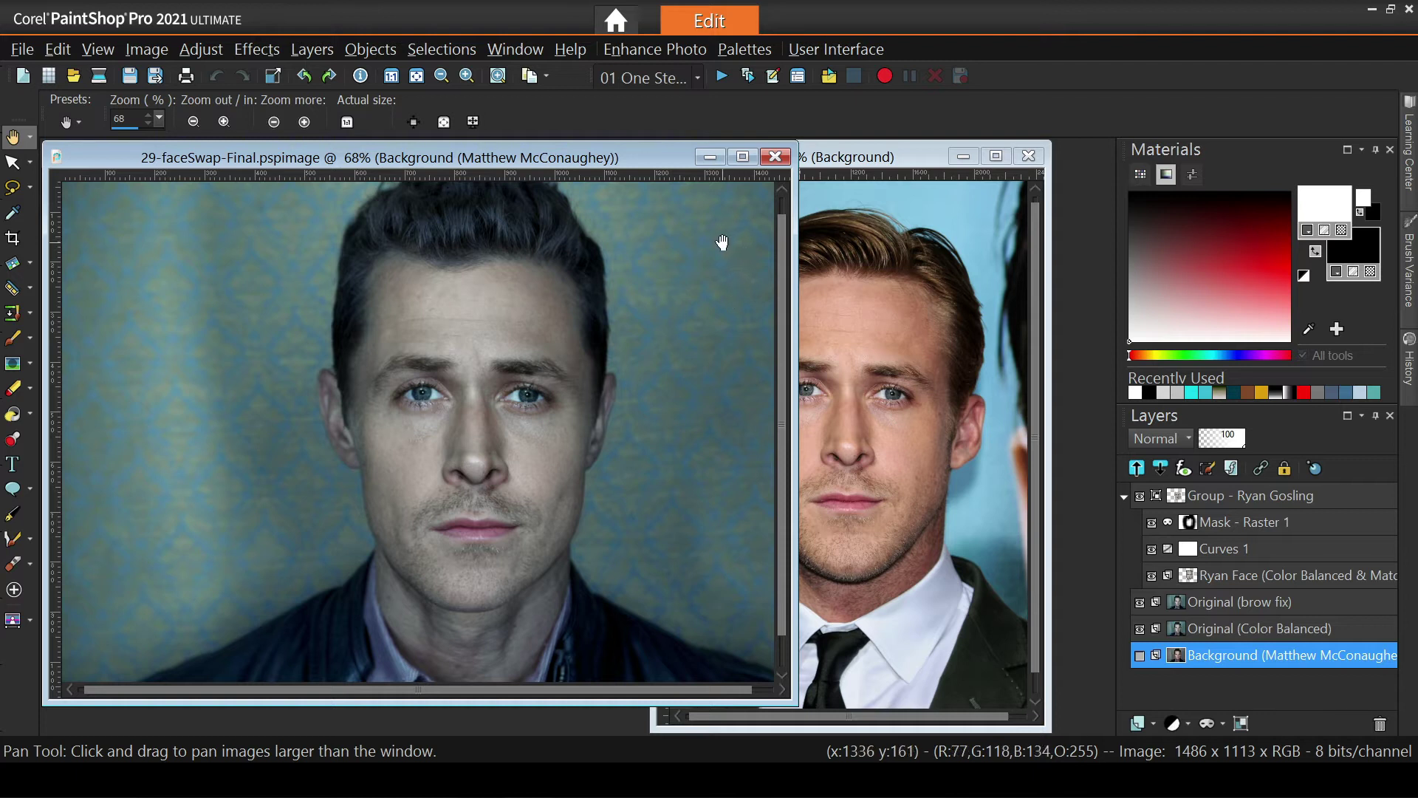
click(775, 156)
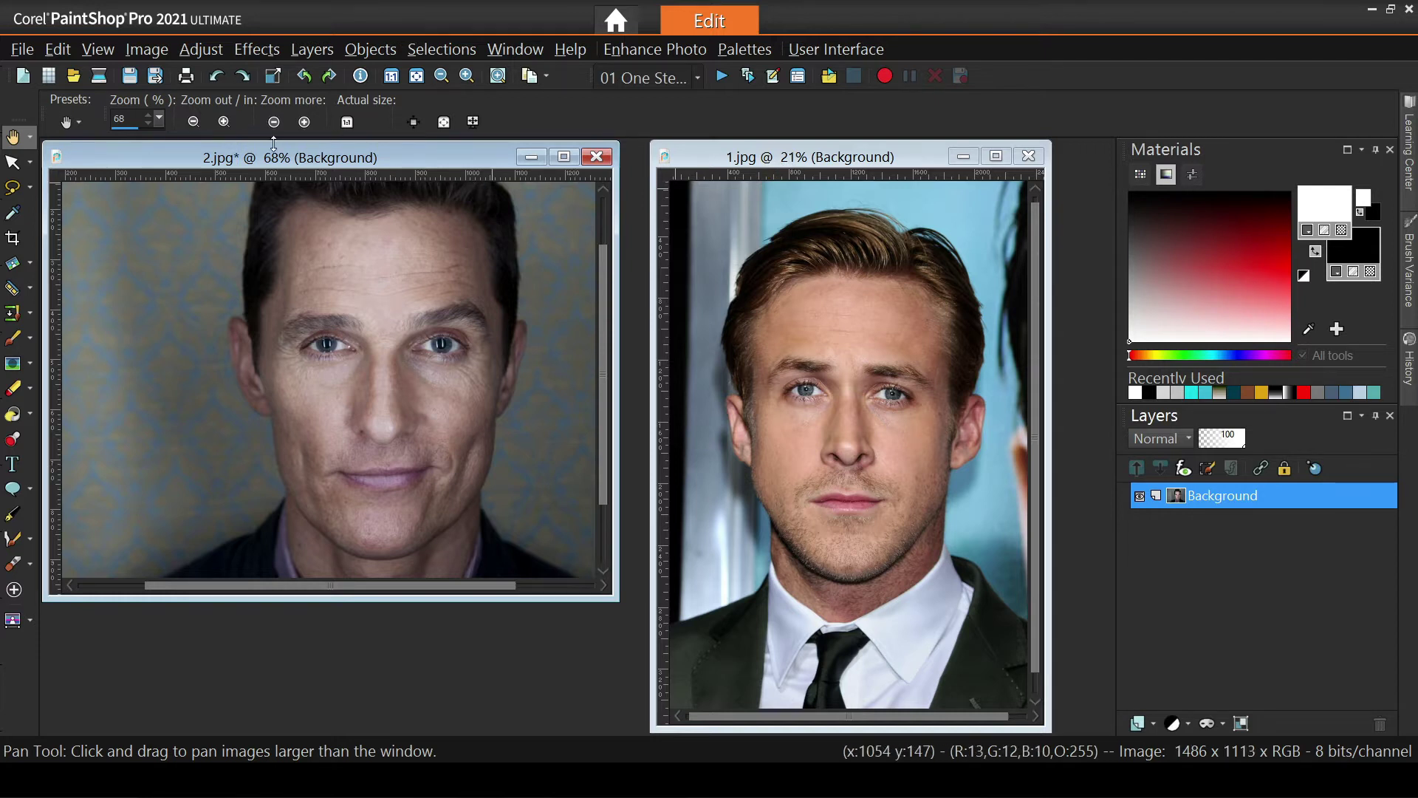
- Reset Smart Photo Fix on 2.jpg and apply white balance sampled from the forehead
click(201, 49)
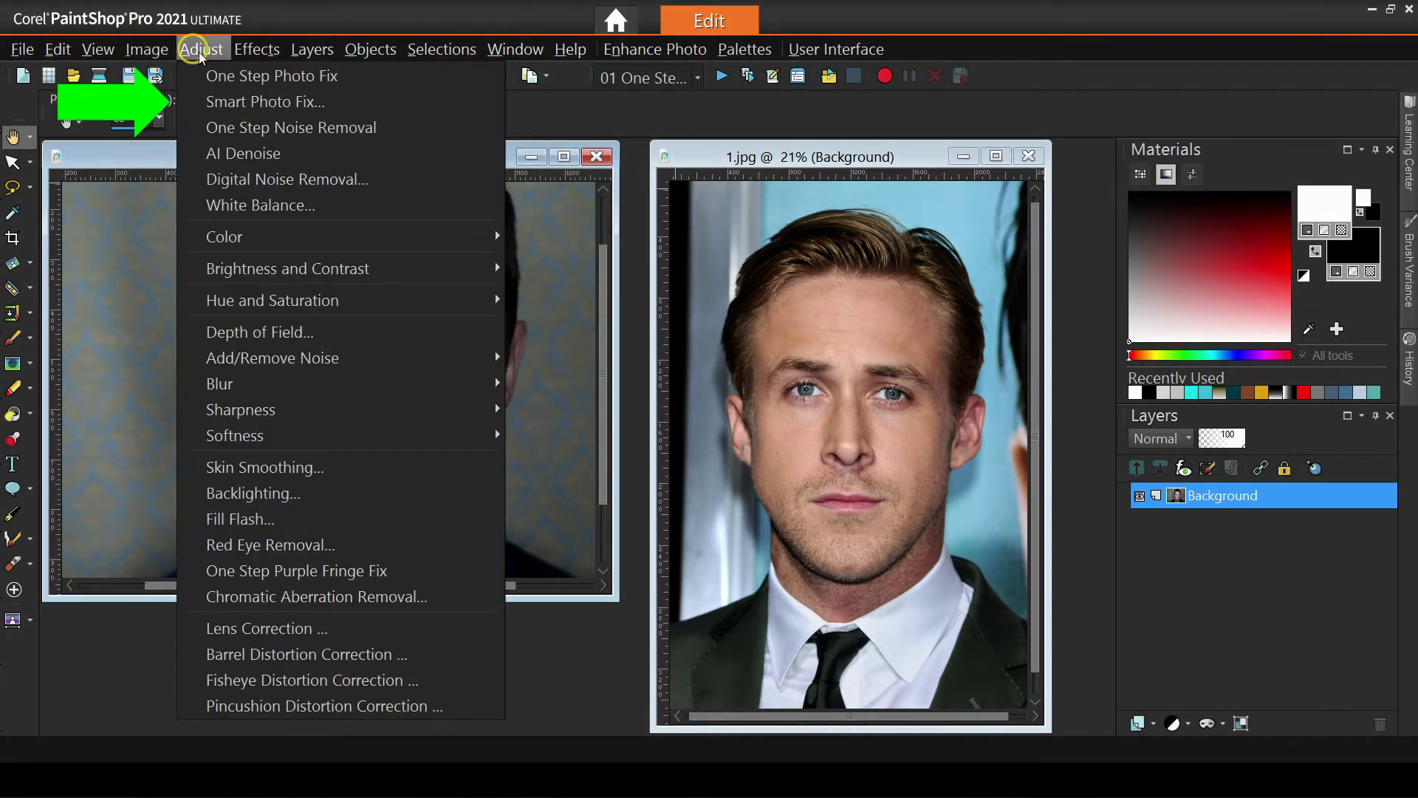
click(235, 102)
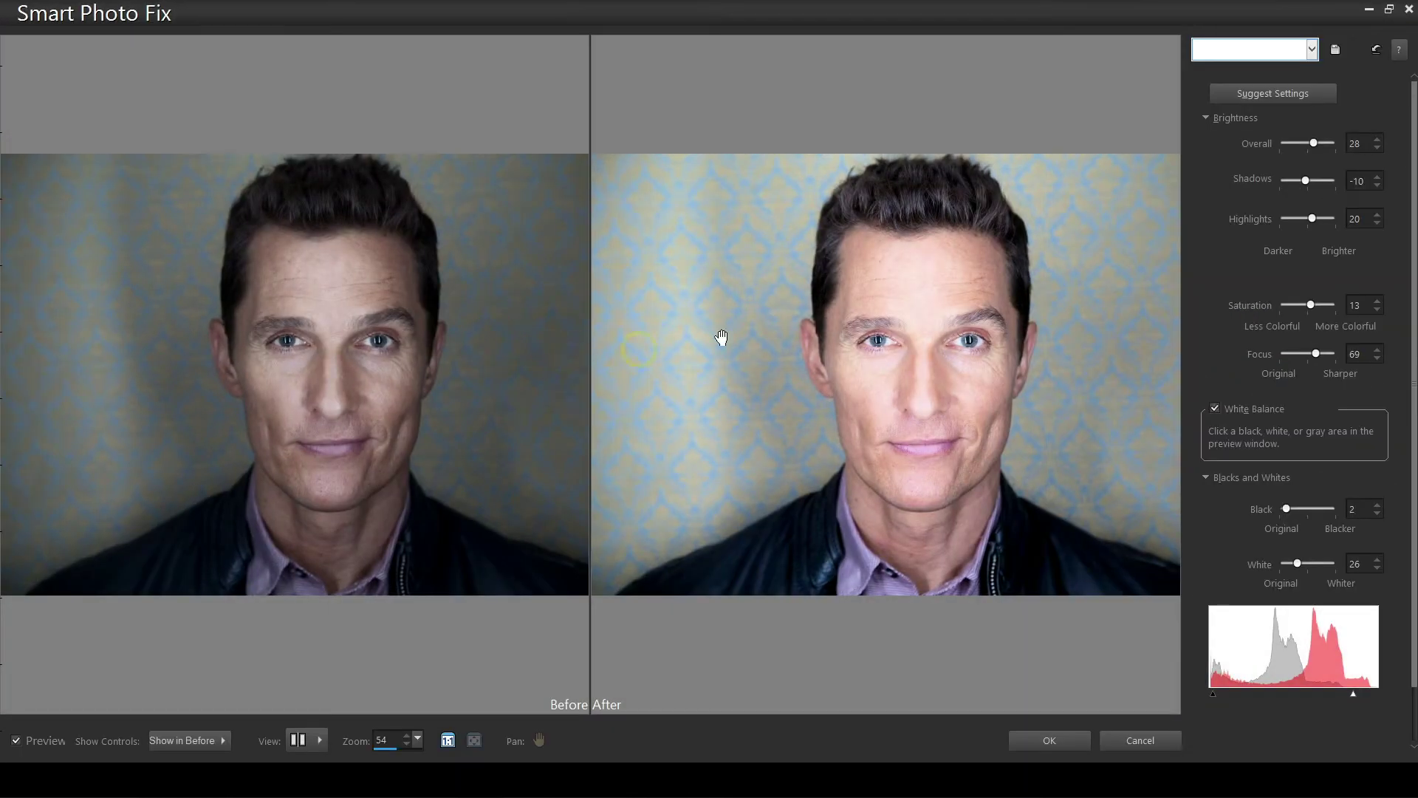
click(1375, 49)
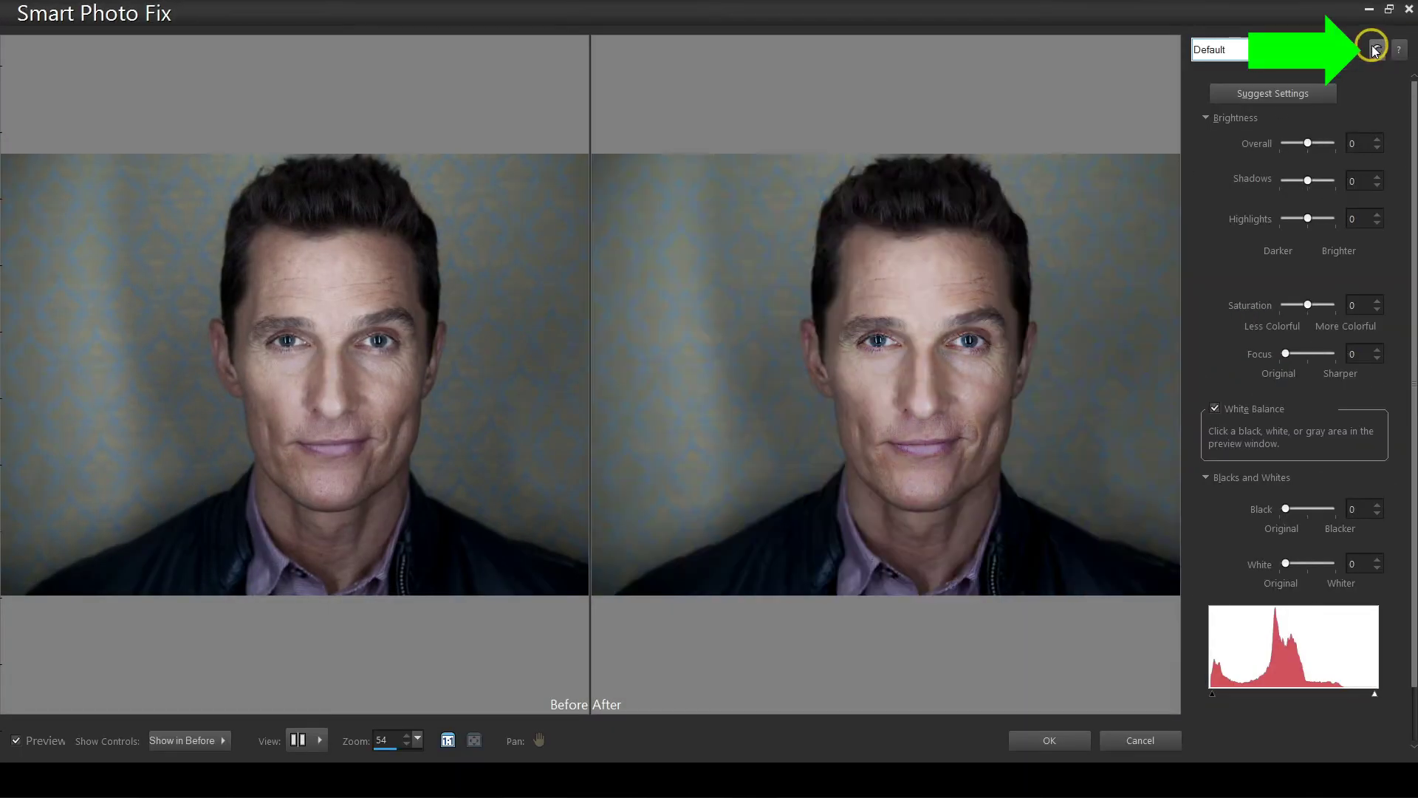
click(338, 407)
click(395, 296)
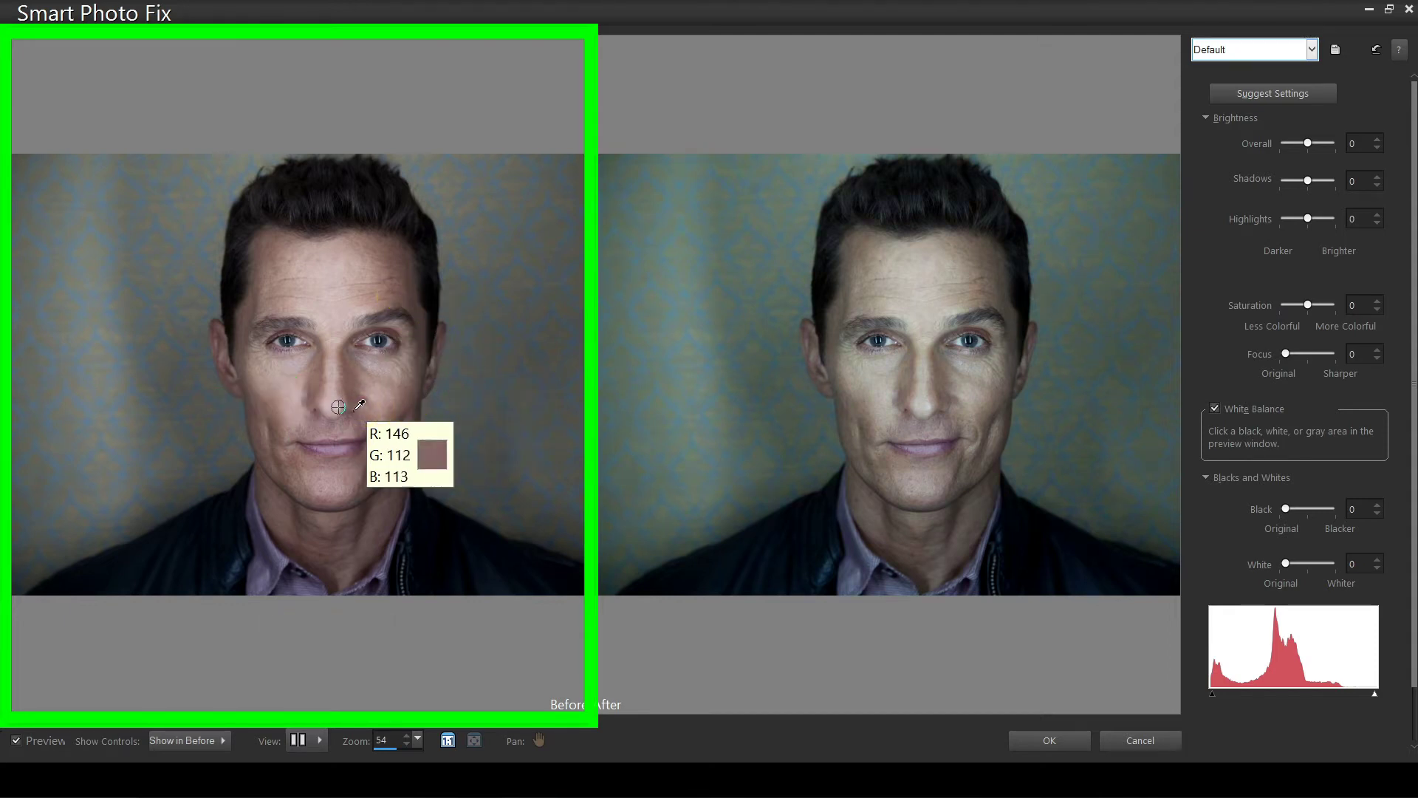
click(339, 407)
click(355, 303)
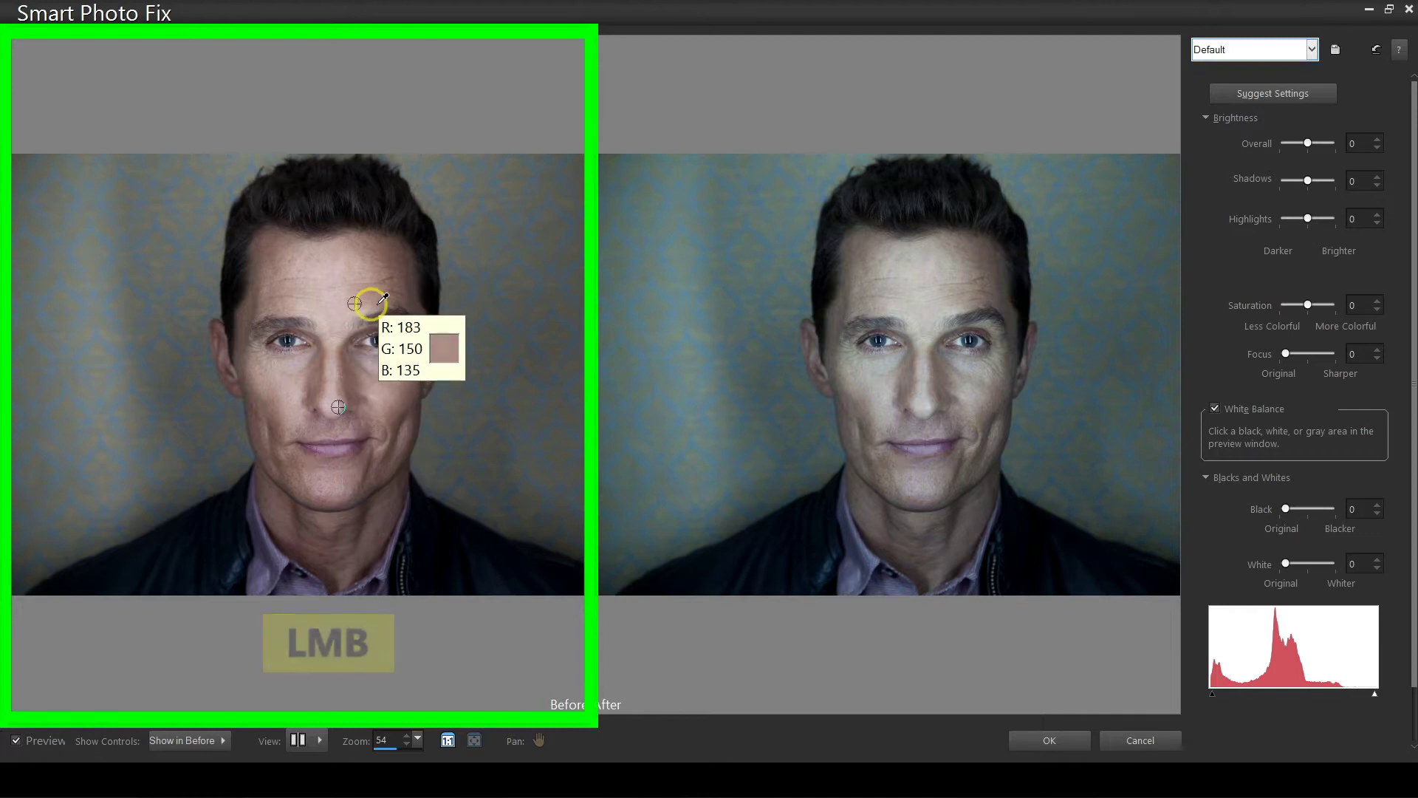
click(355, 305)
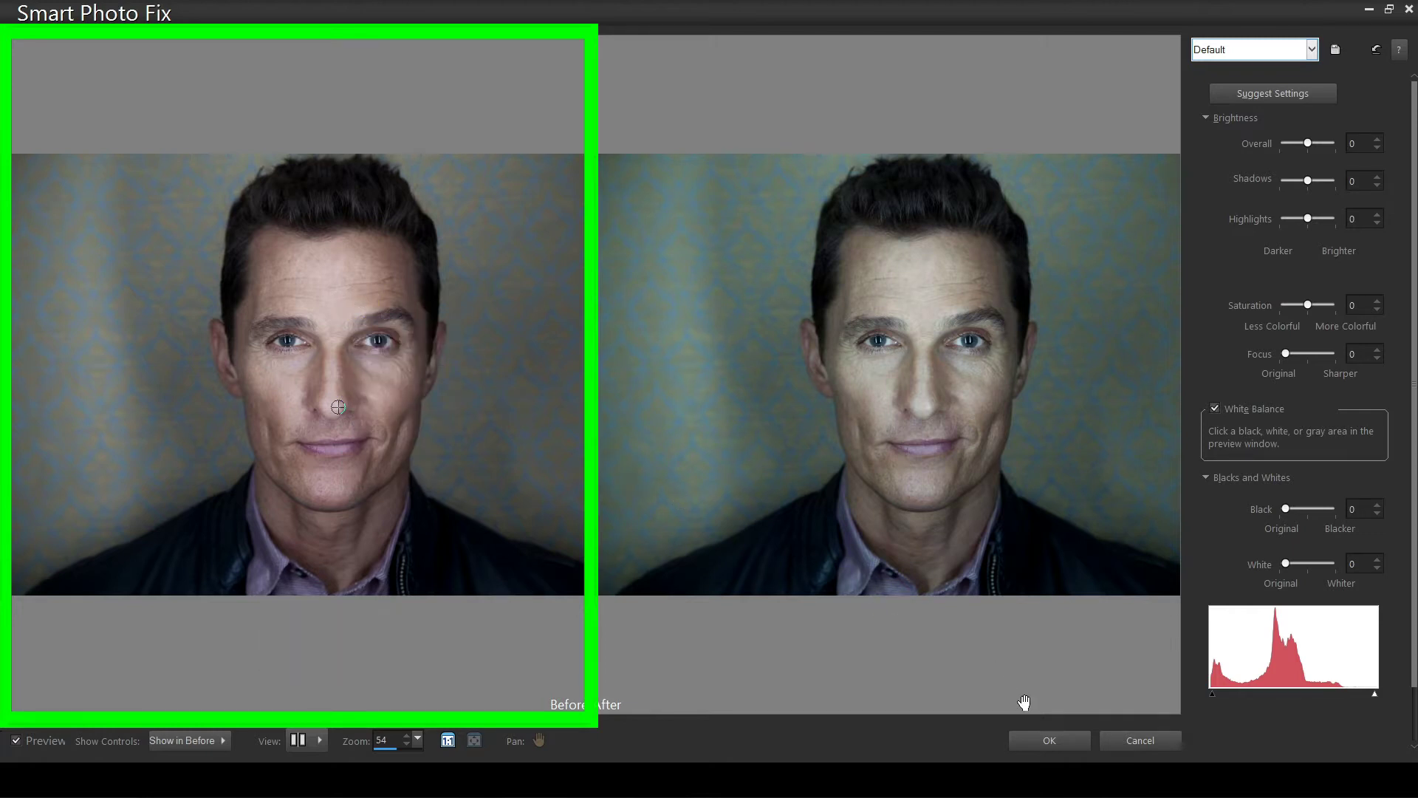
click(1055, 740)
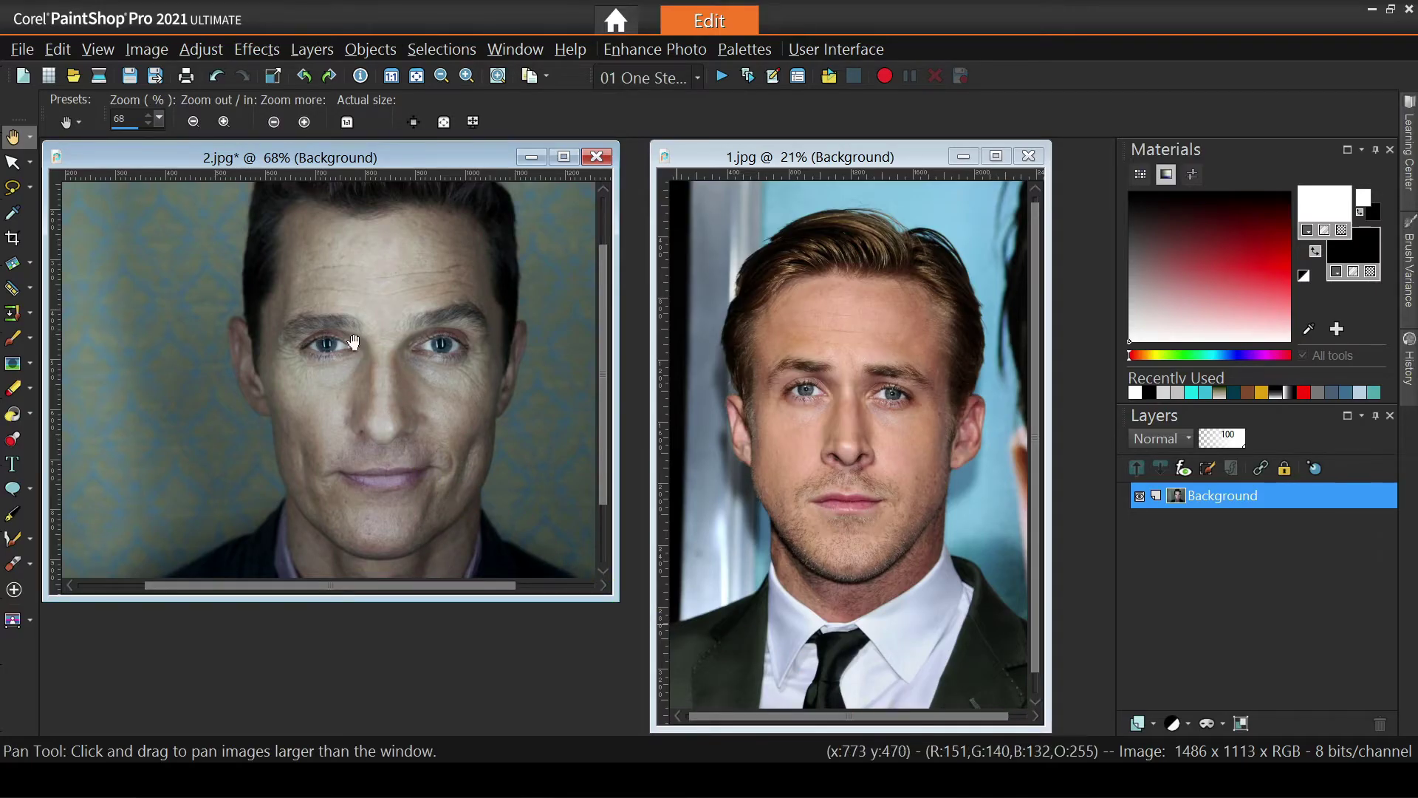
- Reset Smart Photo Fix on 1.jpg and apply white balance sampled from the nose
click(737, 159)
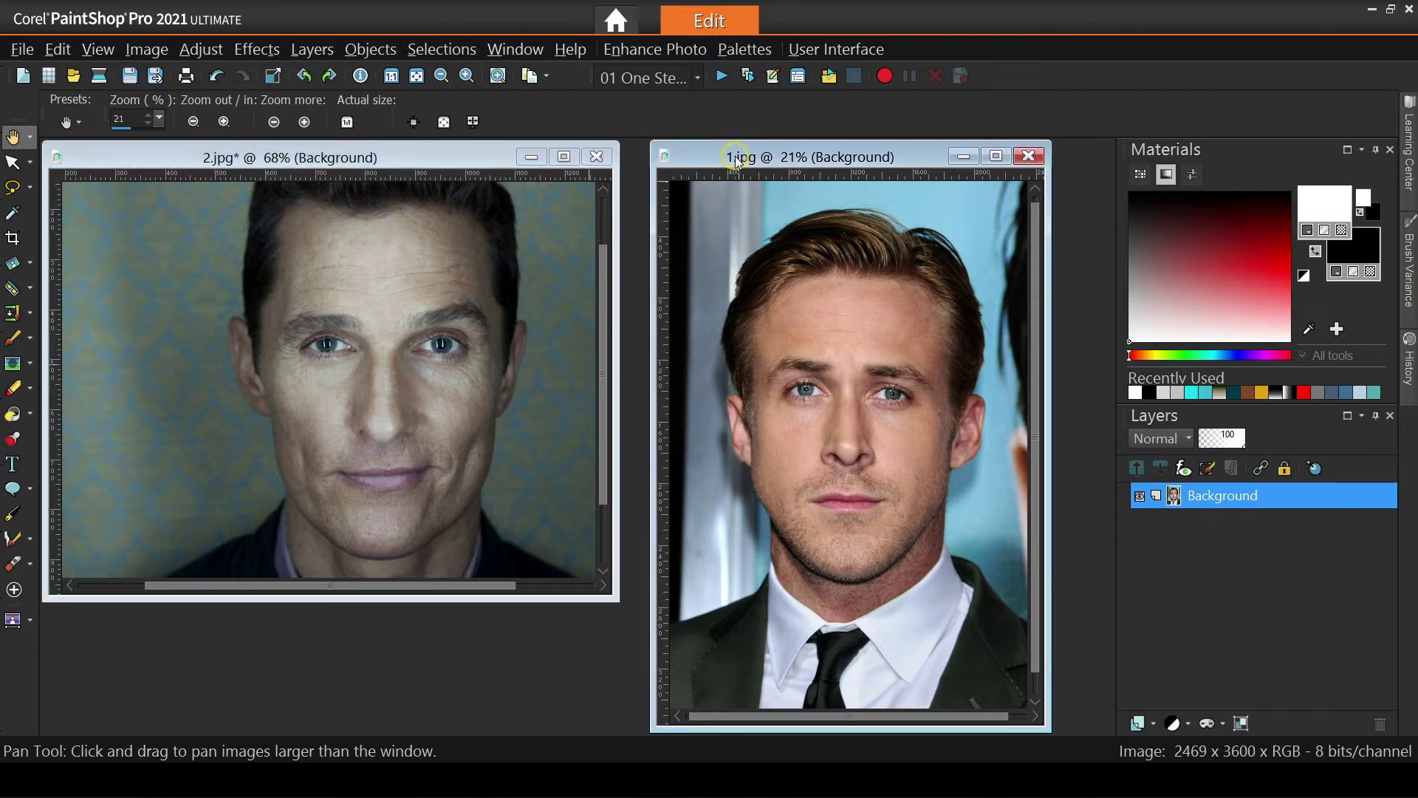
click(201, 49)
click(243, 102)
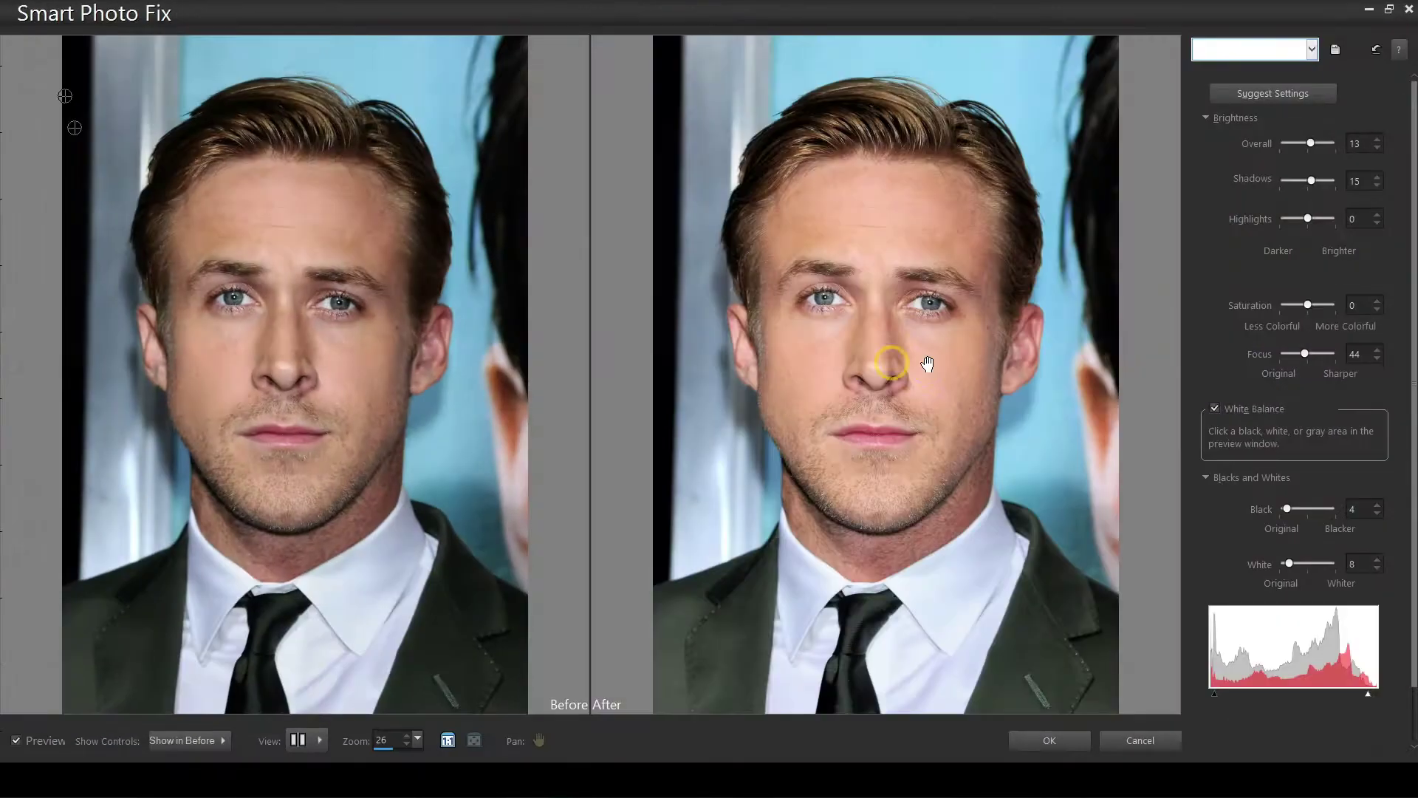
click(1378, 50)
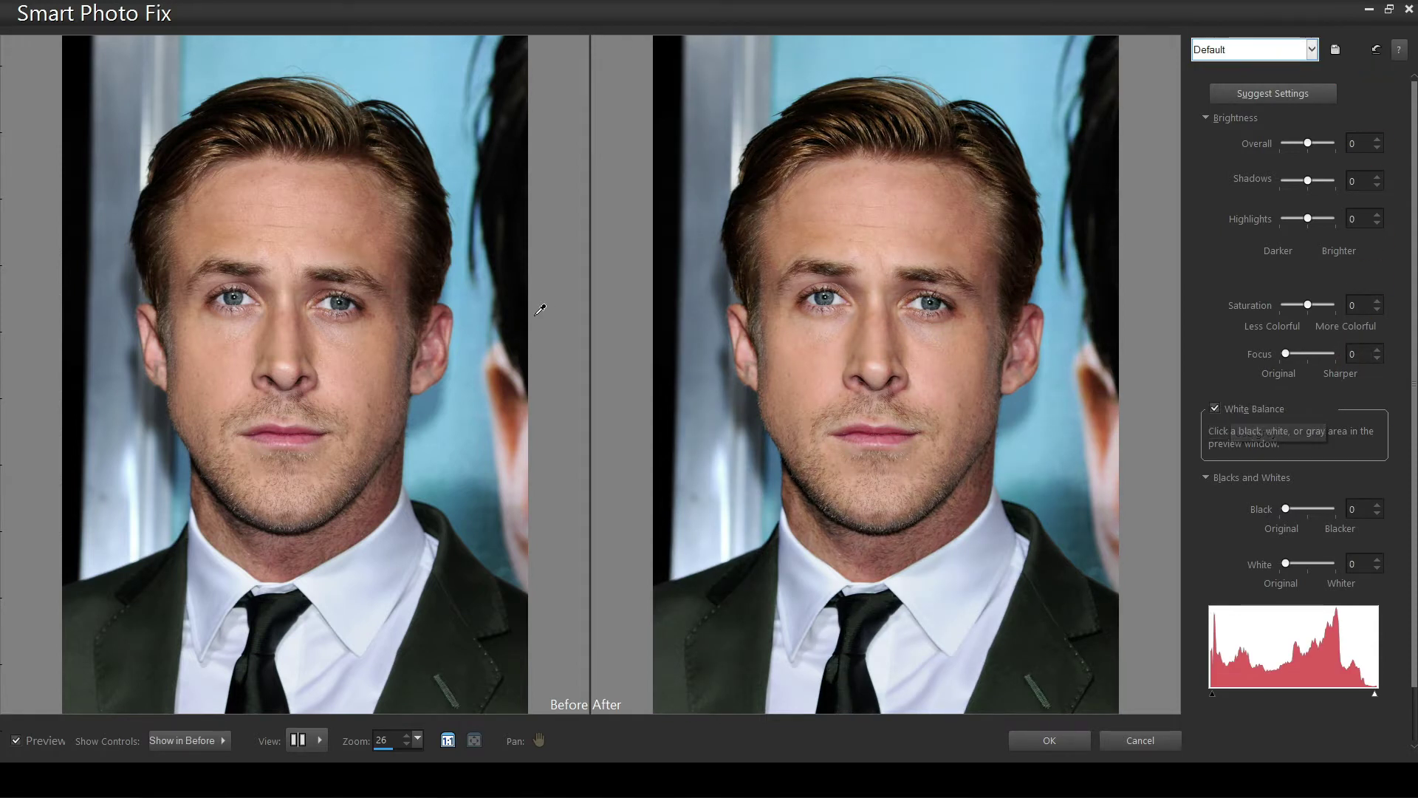
click(285, 364)
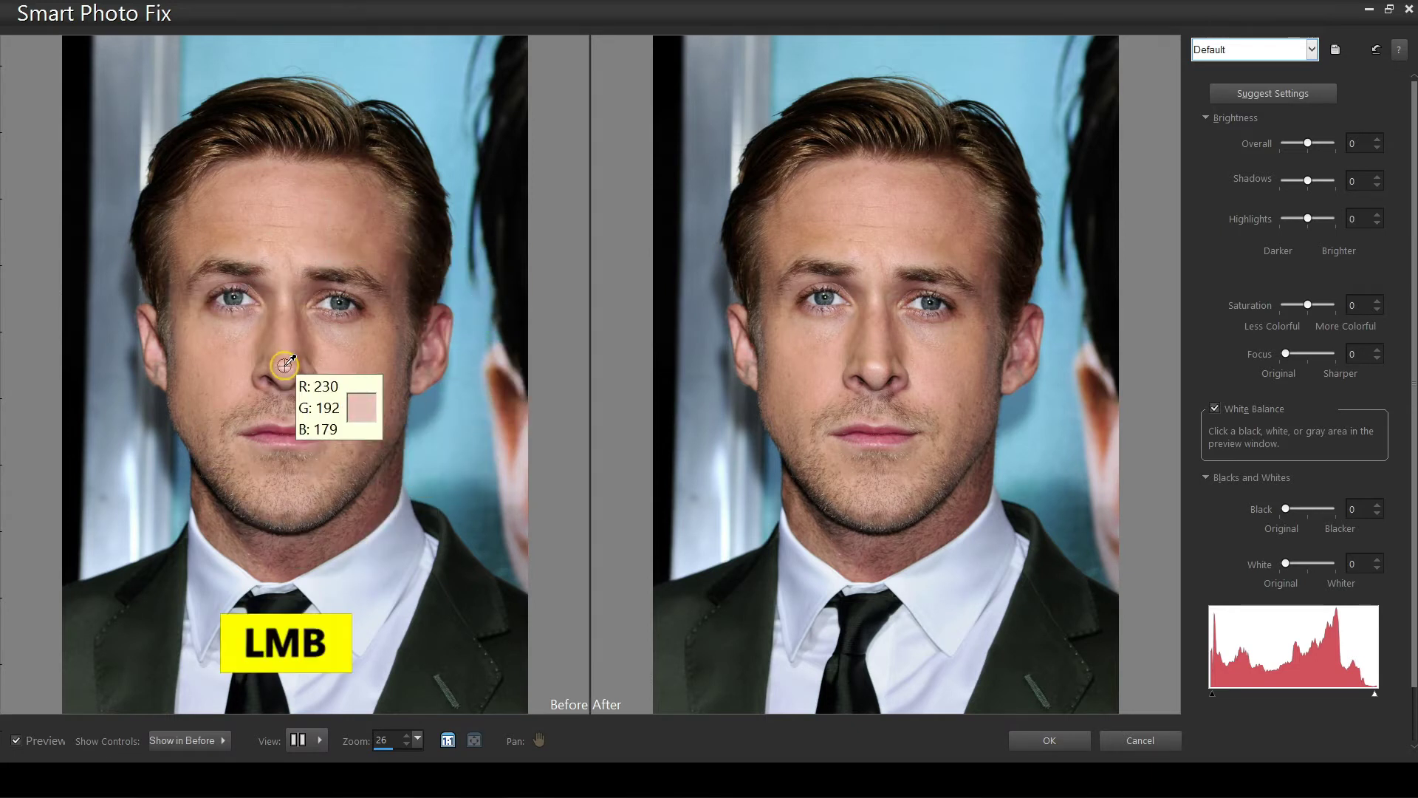
click(1049, 740)
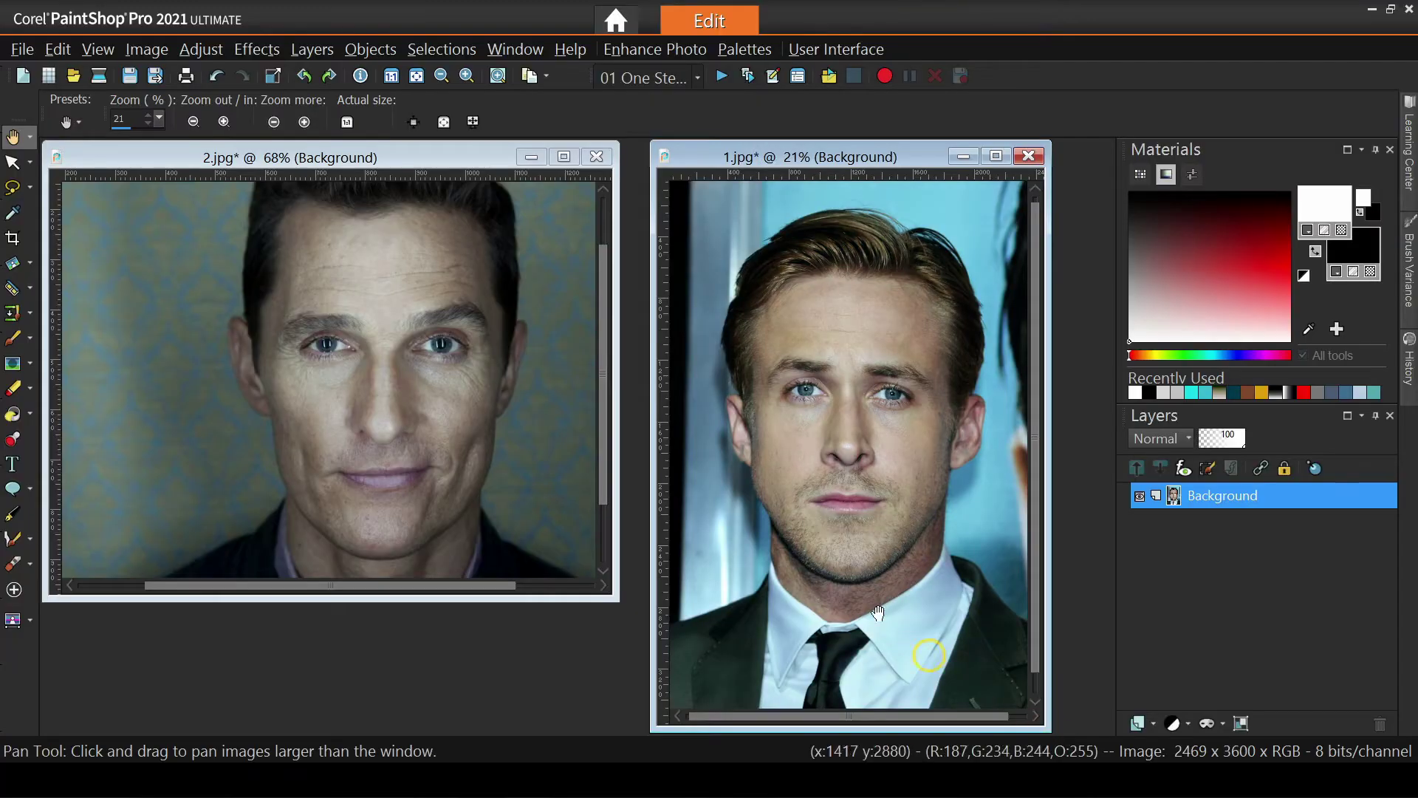
- Add a Hue/Saturation/Lightness adjustment layer at saturation -22, then undo it
click(1178, 724)
click(1212, 489)
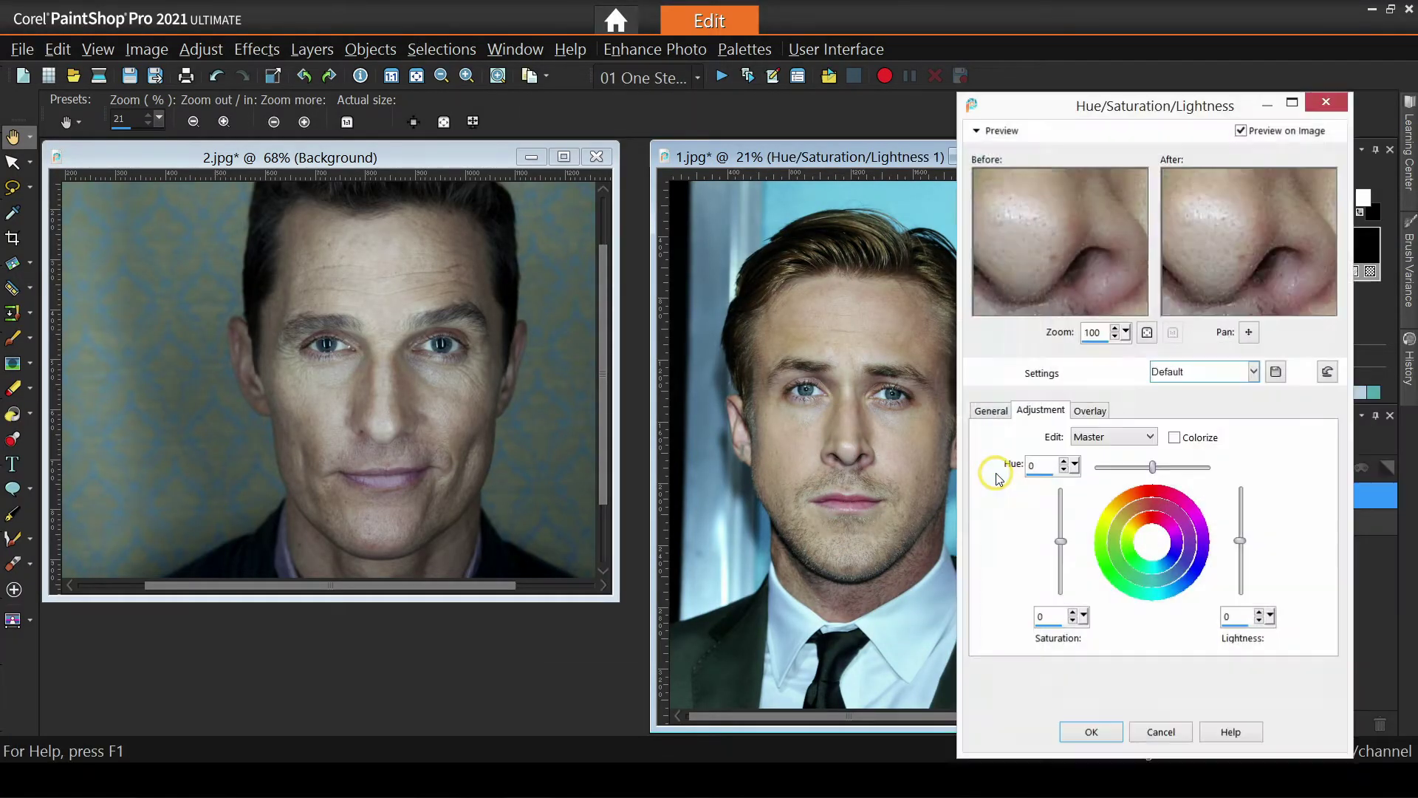
click(1091, 731)
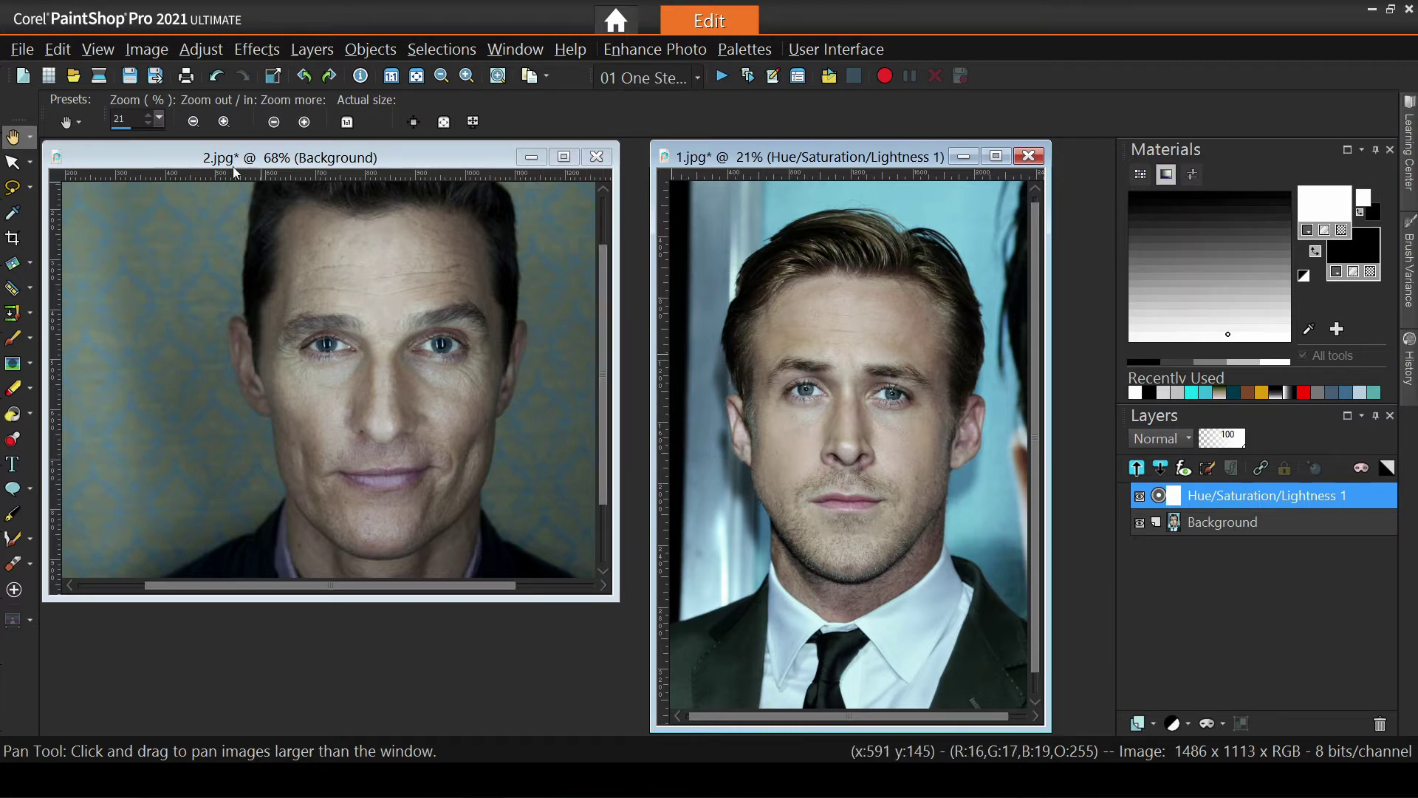
click(218, 76)
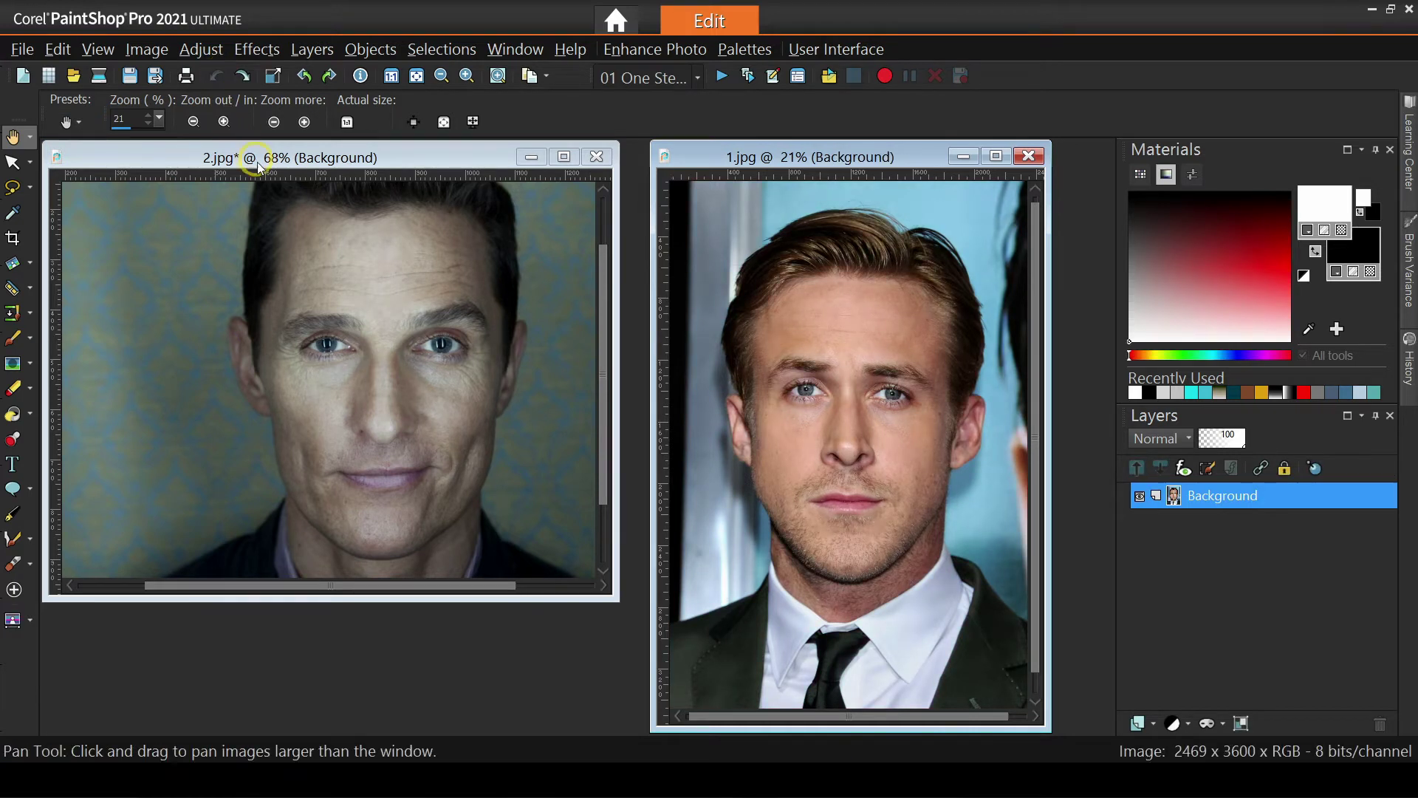
- Undo the last edit on 2.jpg and switch back to Tabbed Documents
click(269, 164)
click(218, 76)
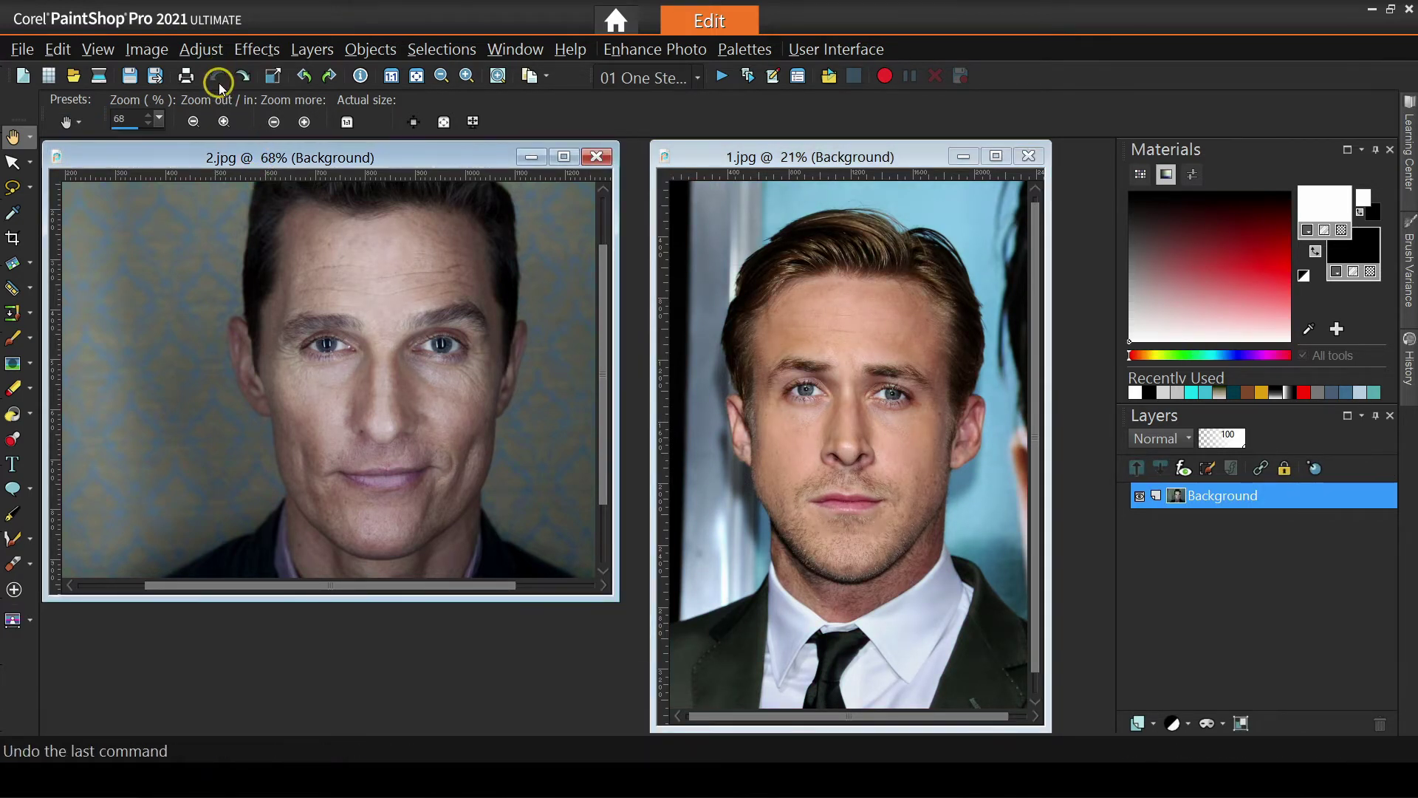
click(515, 49)
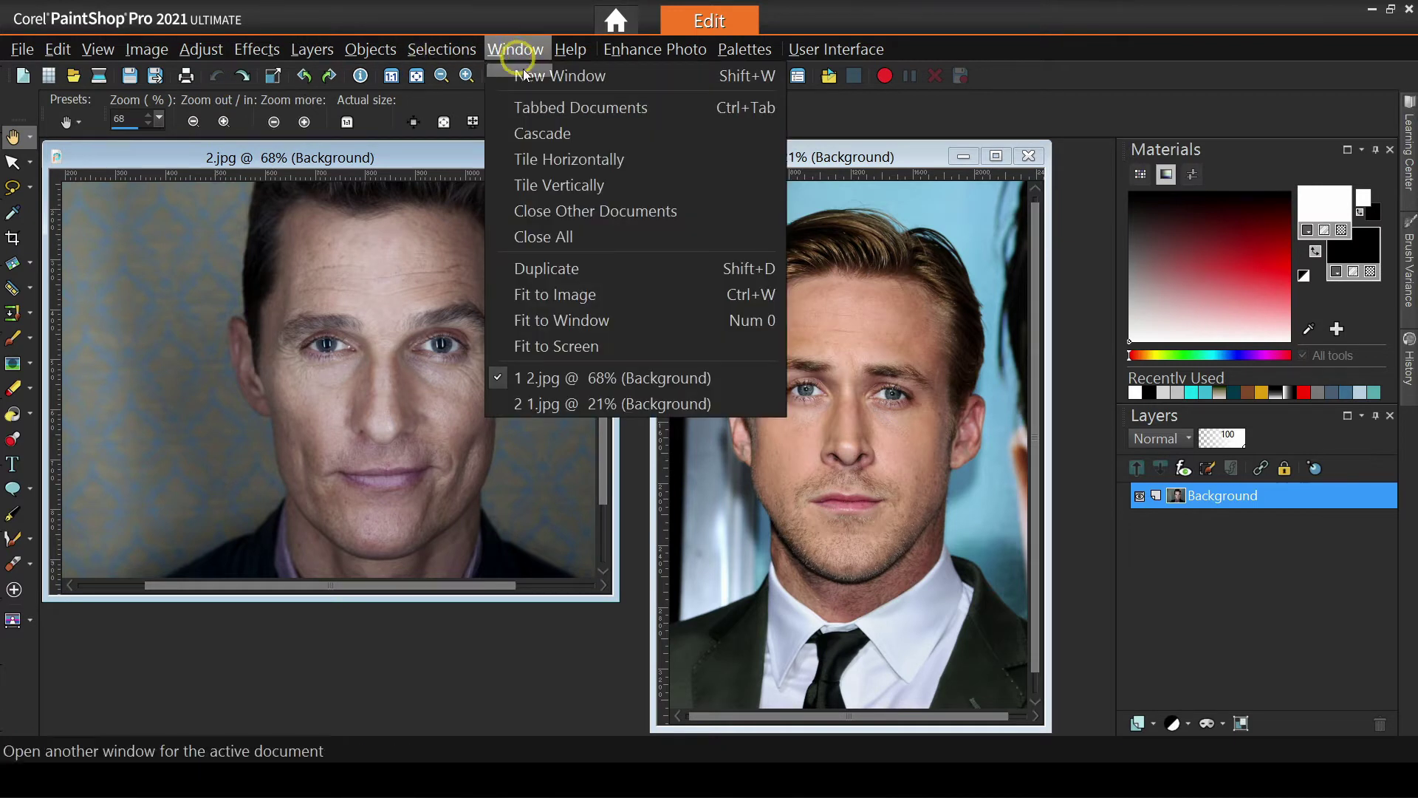
click(594, 109)
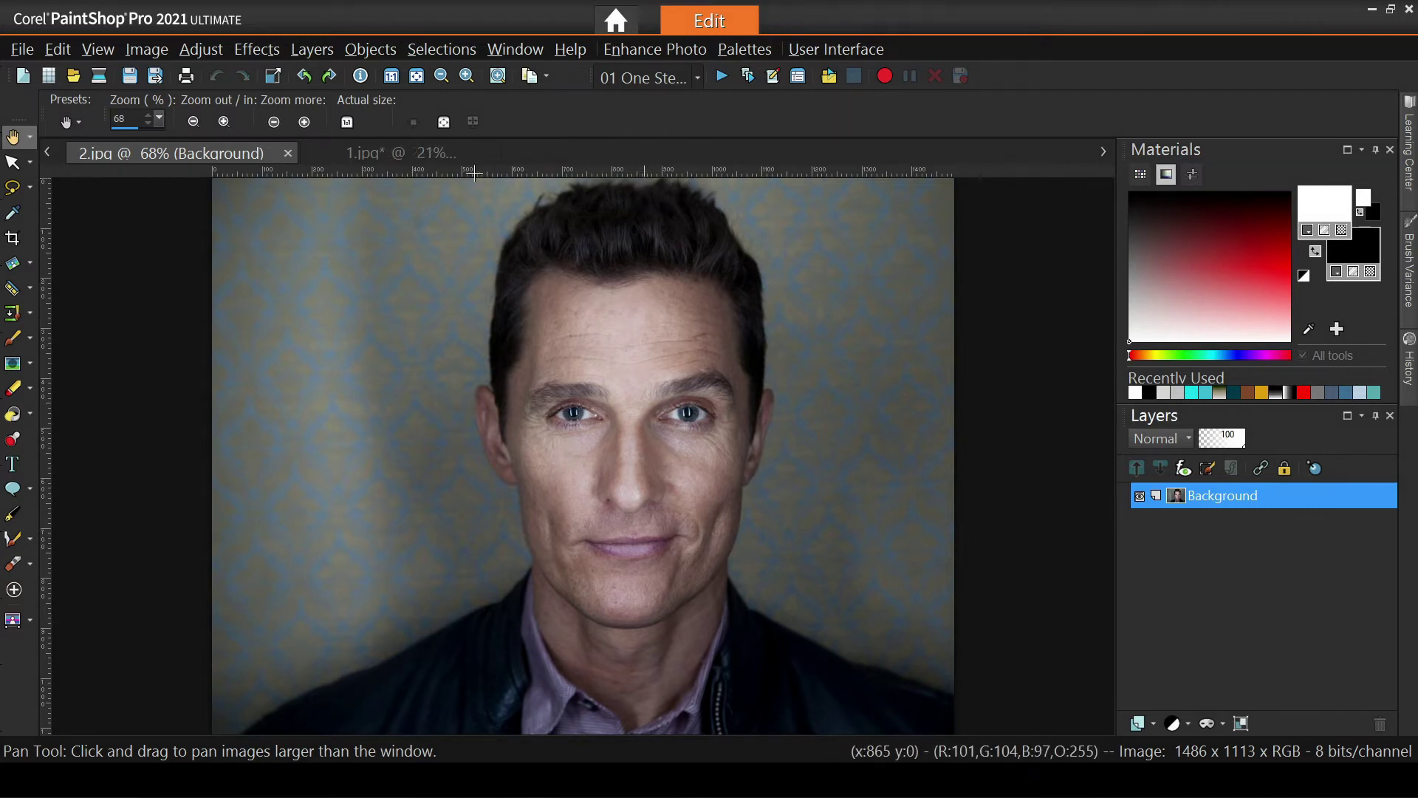
- On 1.jpg, trace the face from hairline to chin with a Freehand selection
click(403, 155)
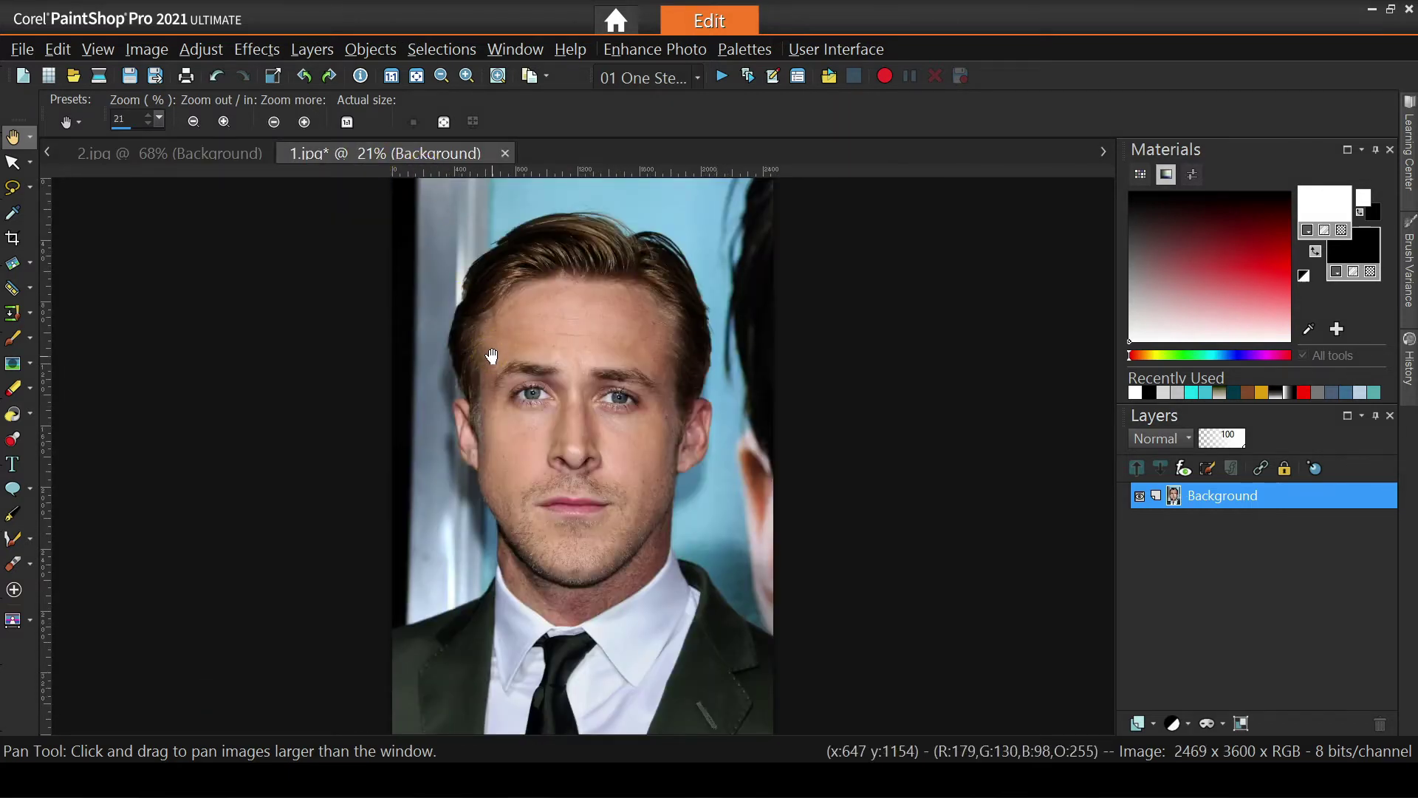
click(14, 189)
click(31, 193)
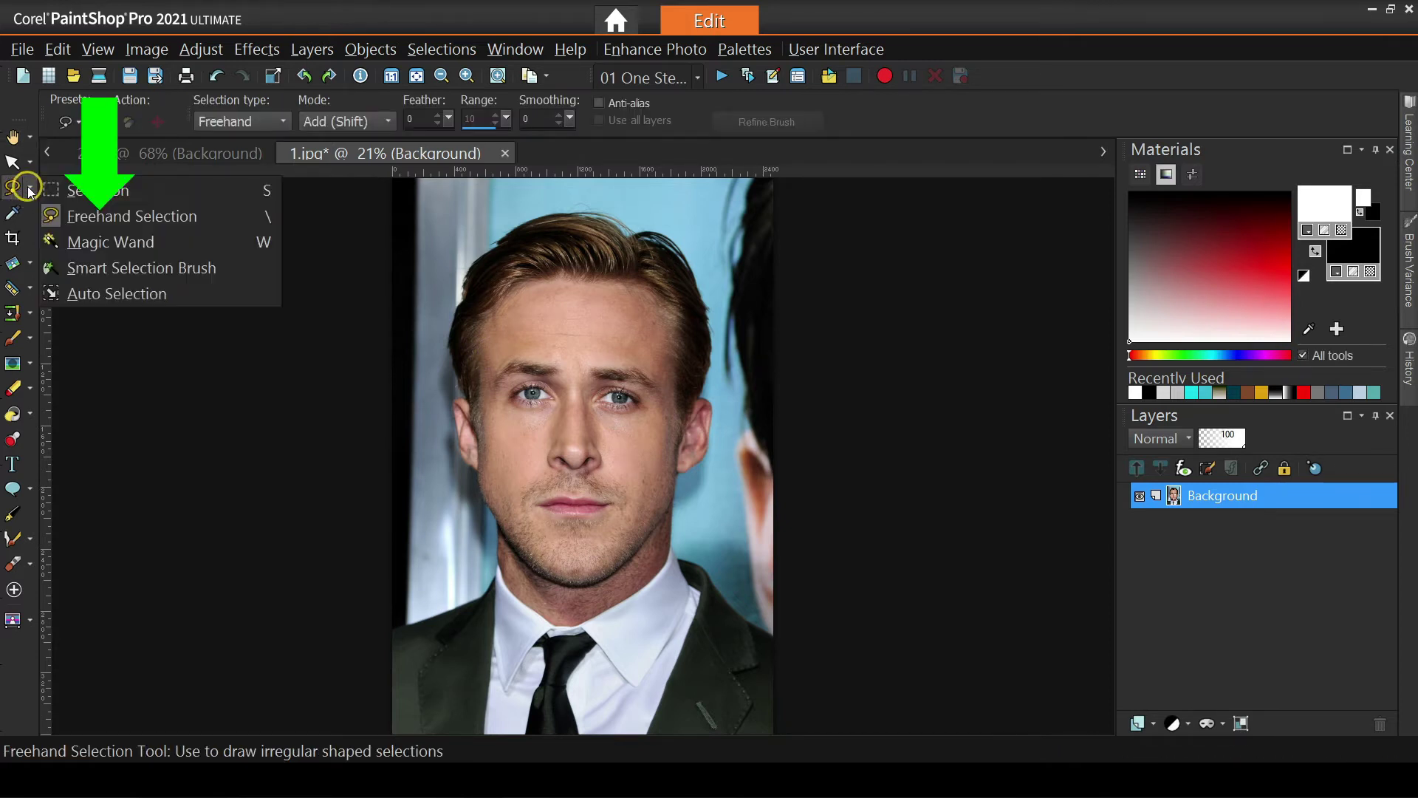
click(111, 215)
click(218, 123)
click(221, 152)
mouse_move(537, 259)
mouse_down()
mouse_move(509, 269)
mouse_move(484, 337)
mouse_move(488, 481)
mouse_move(537, 562)
mouse_move(583, 583)
mouse_move(634, 554)
mouse_move(674, 497)
mouse_move(691, 405)
mouse_move(673, 303)
mouse_move(601, 259)
mouse_move(543, 260)
mouse_up()
- Copy the face selection and return to 2.jpg
click(58, 48)
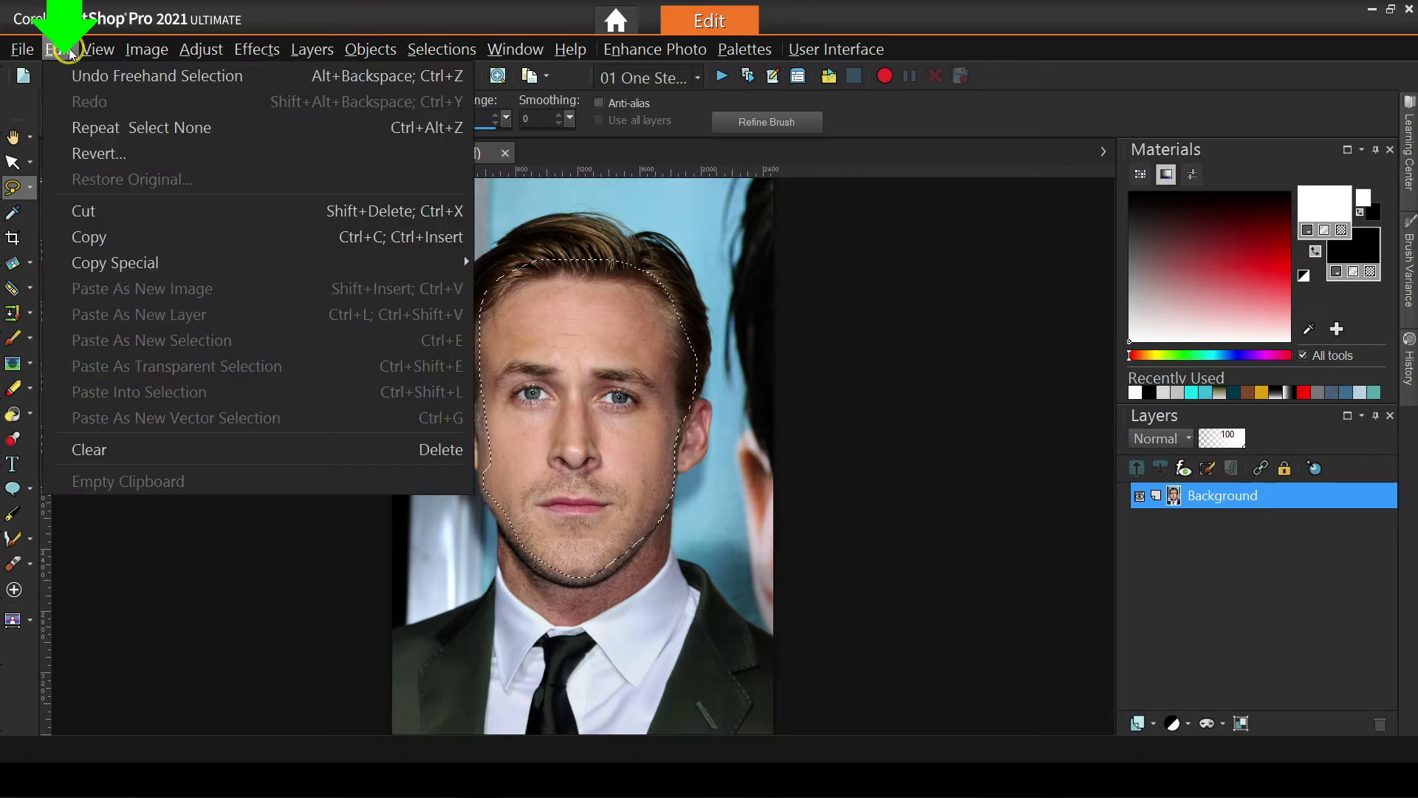
click(359, 238)
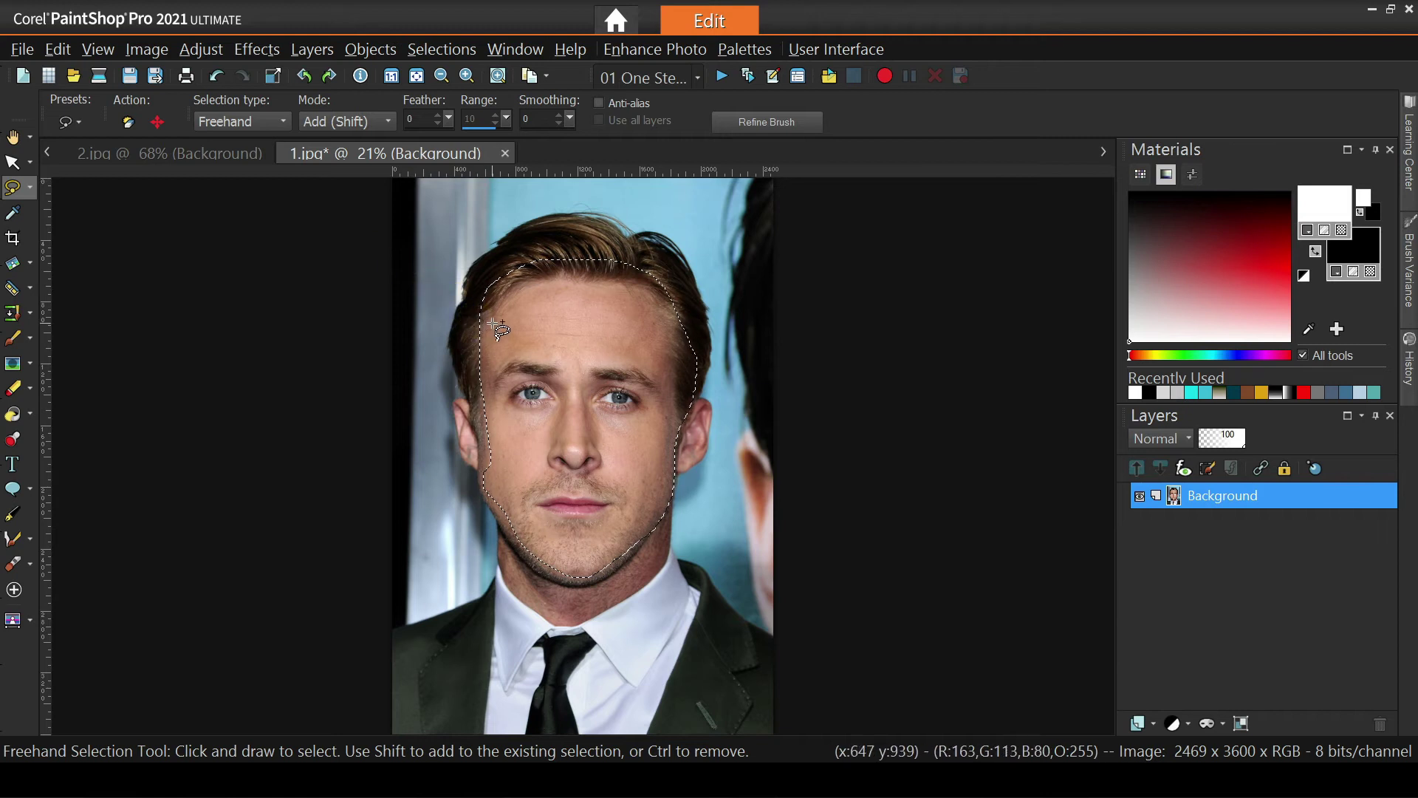
click(123, 154)
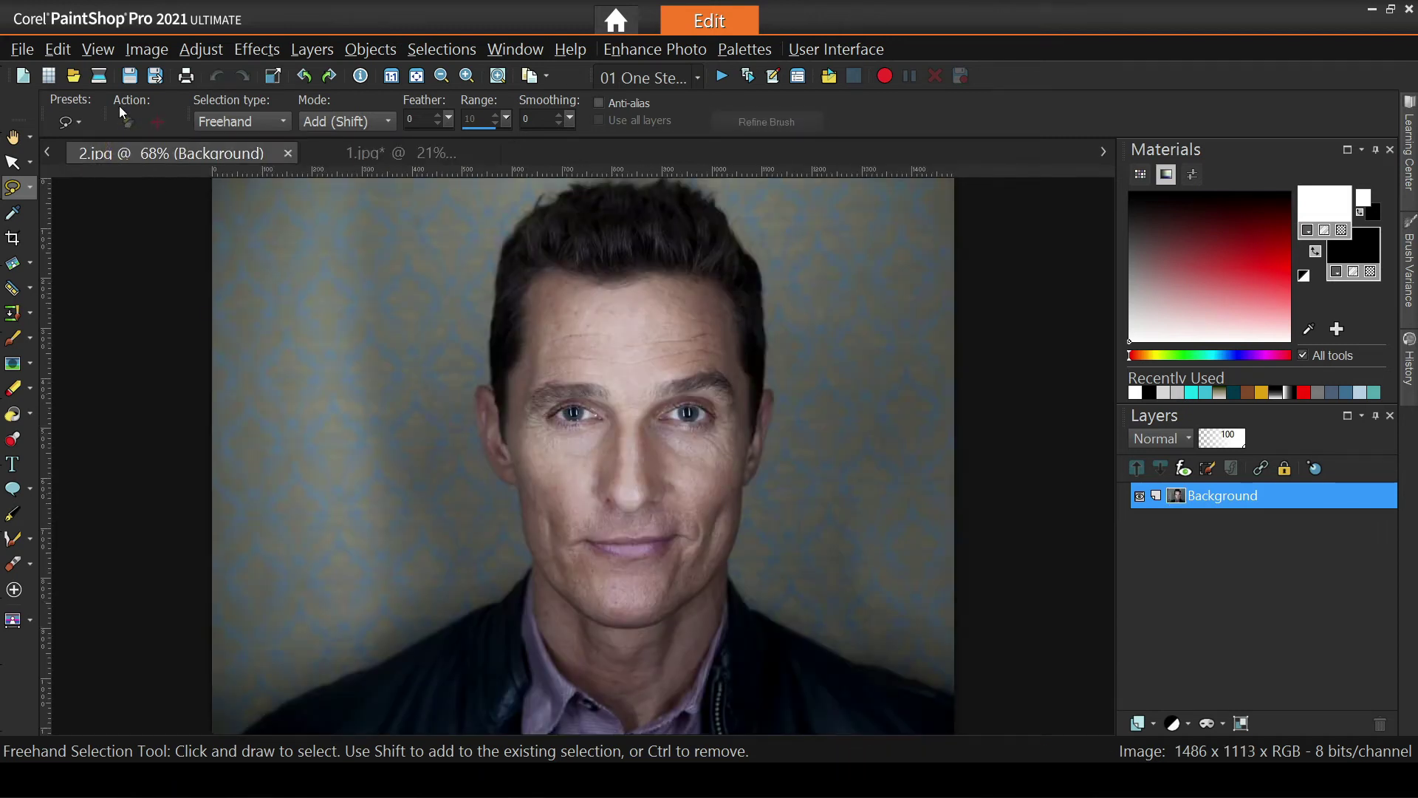
- Paste the copied face into 2.jpg as a new layer and shrink it to about 39%
click(58, 49)
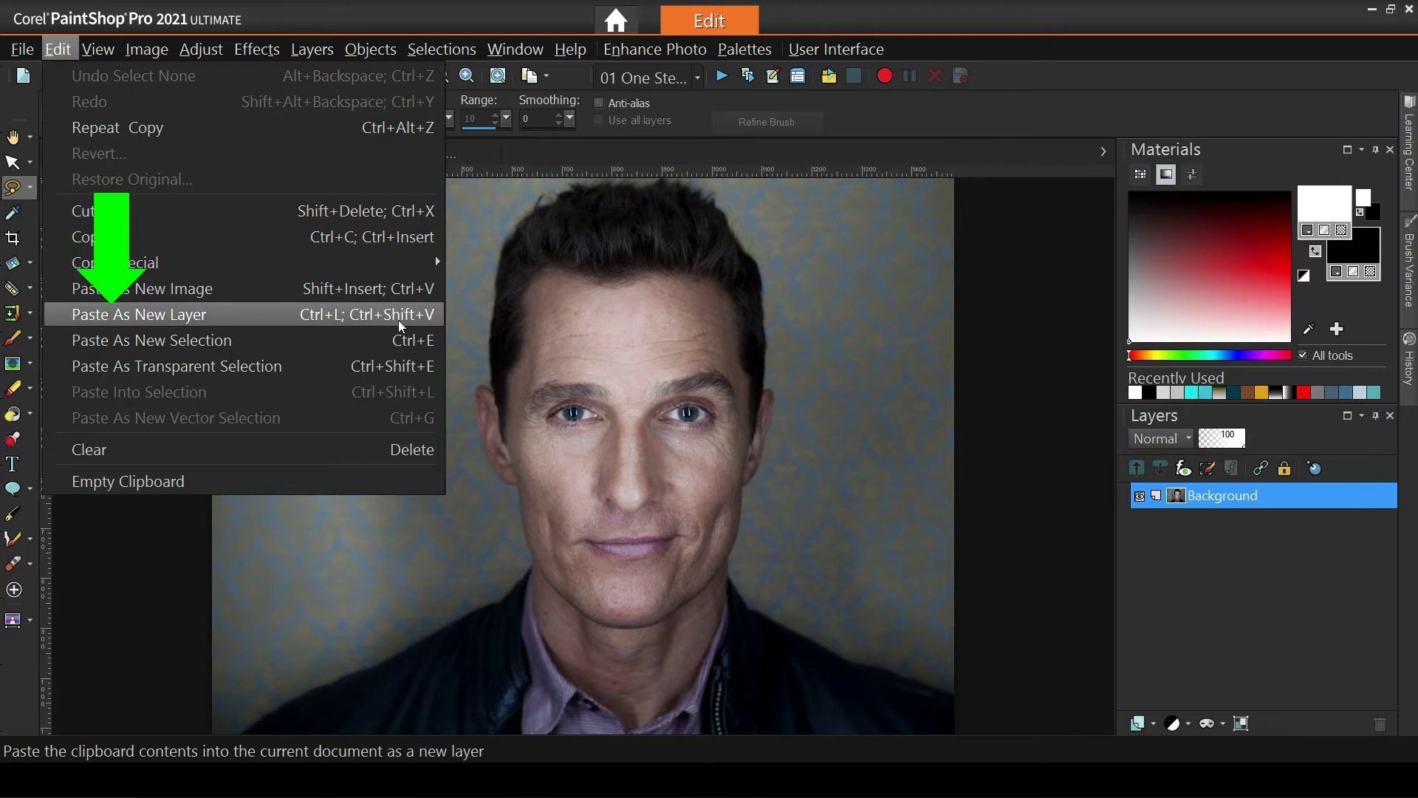
click(317, 316)
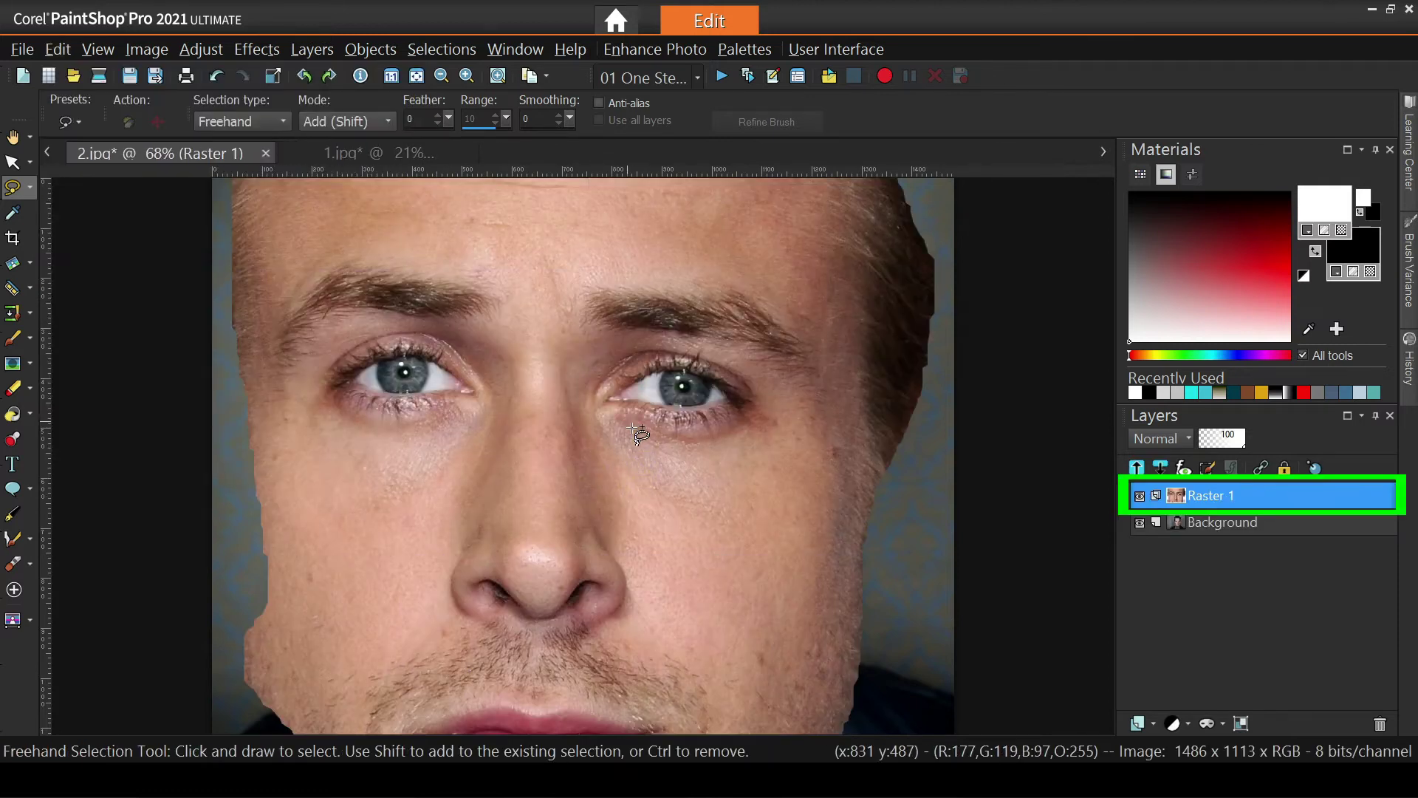
mouse_move(1194, 498)
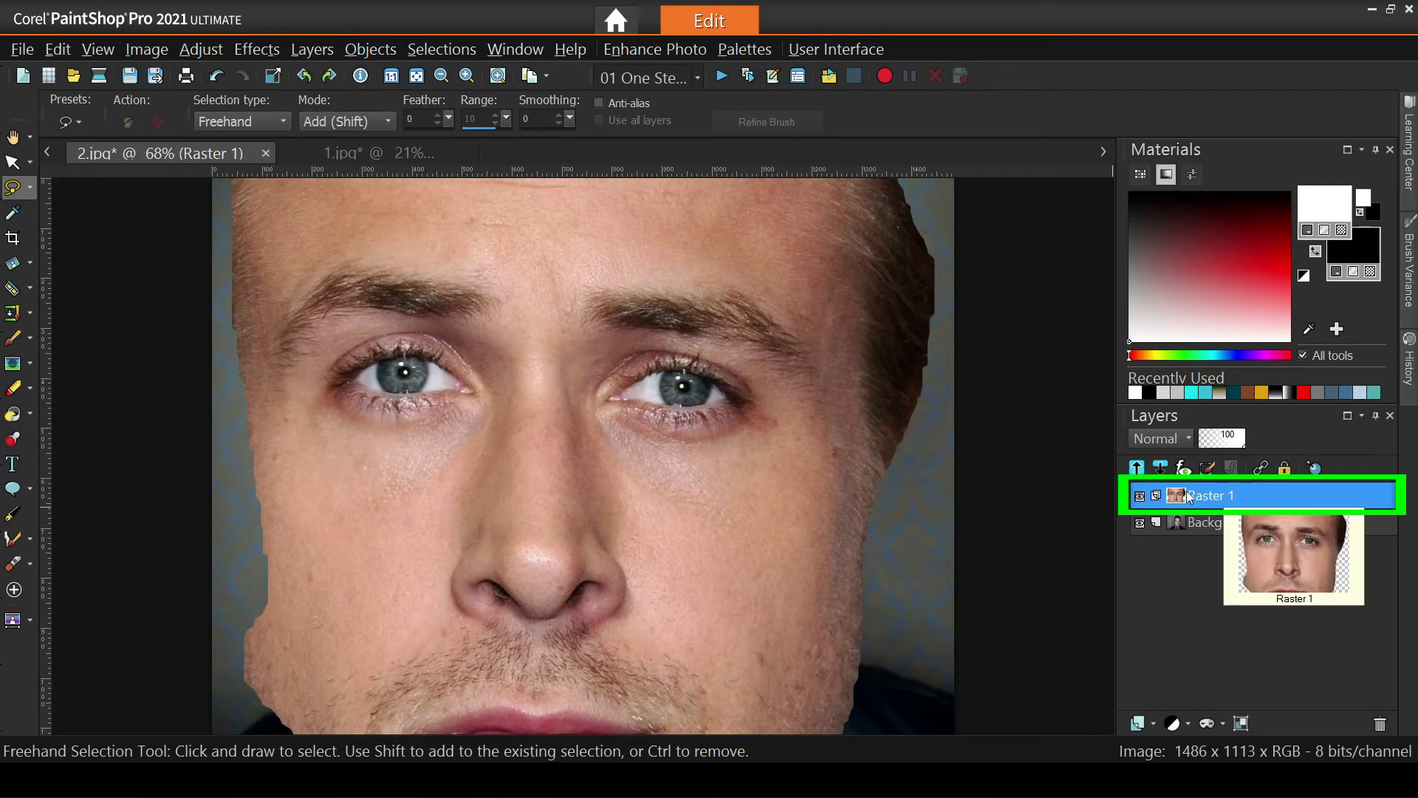
click(32, 163)
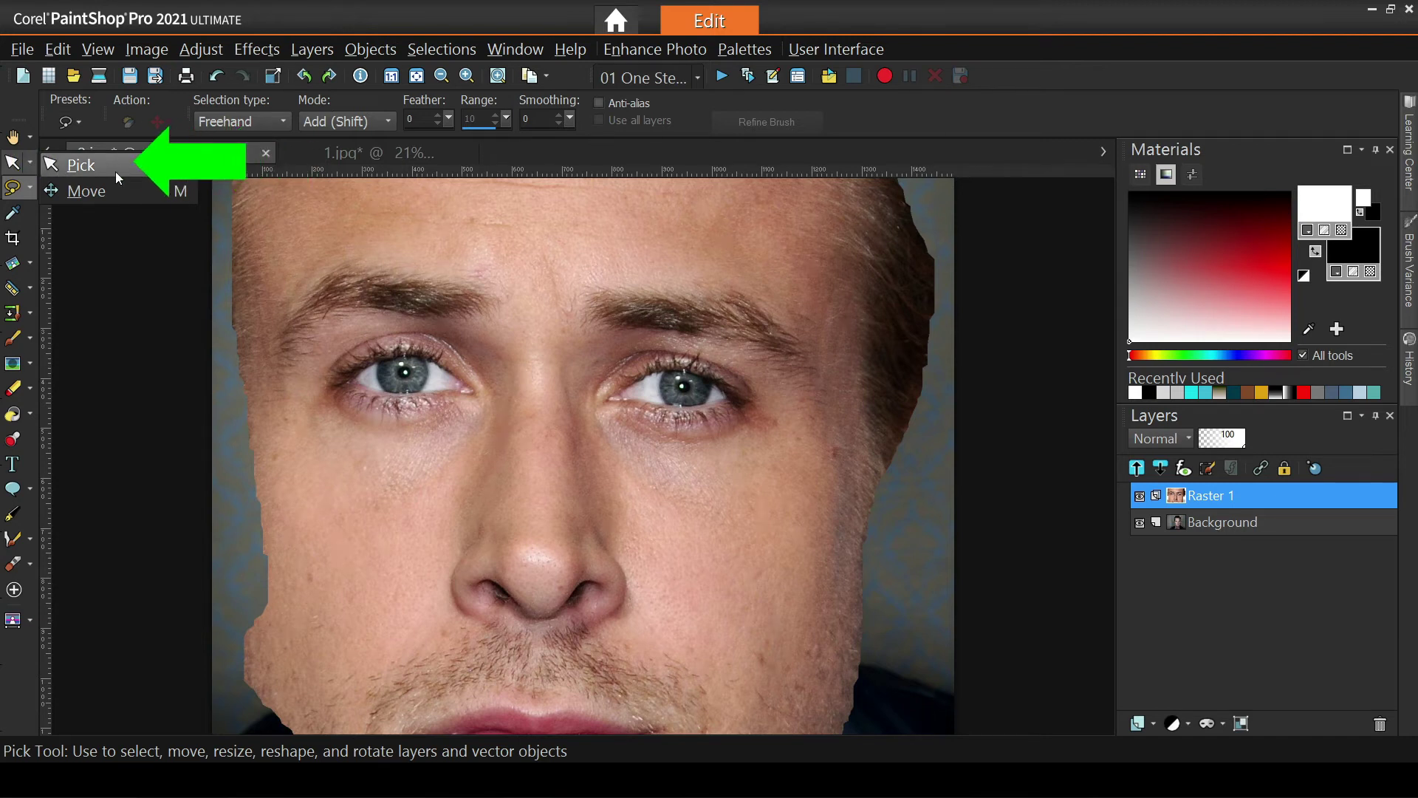
click(151, 174)
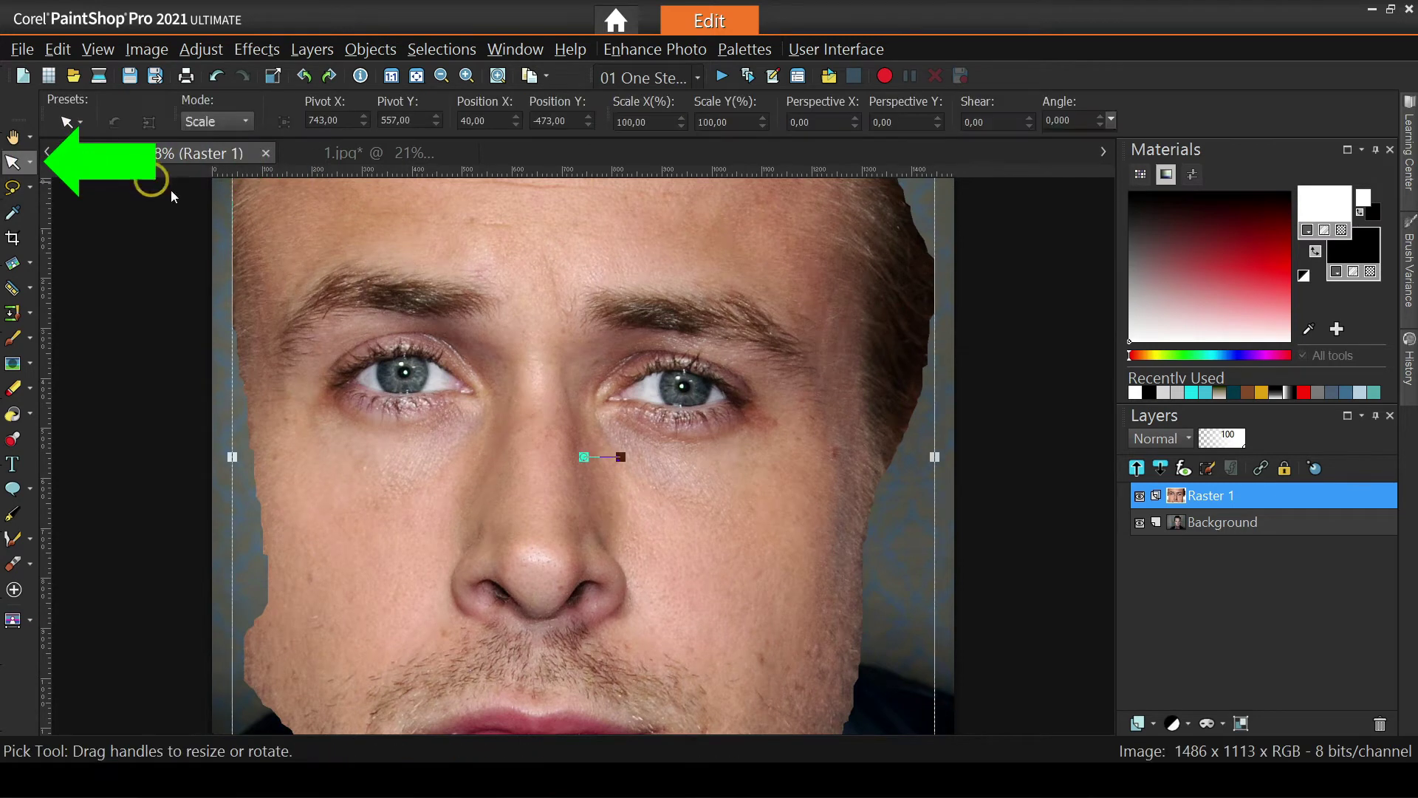
click(441, 75)
drag(586, 458, 595, 491)
drag(674, 591, 509, 481)
- Fine-tune the face layer: move it lower and right, rotate slightly, shrink to 37%
scroll(566, 467, up, 2)
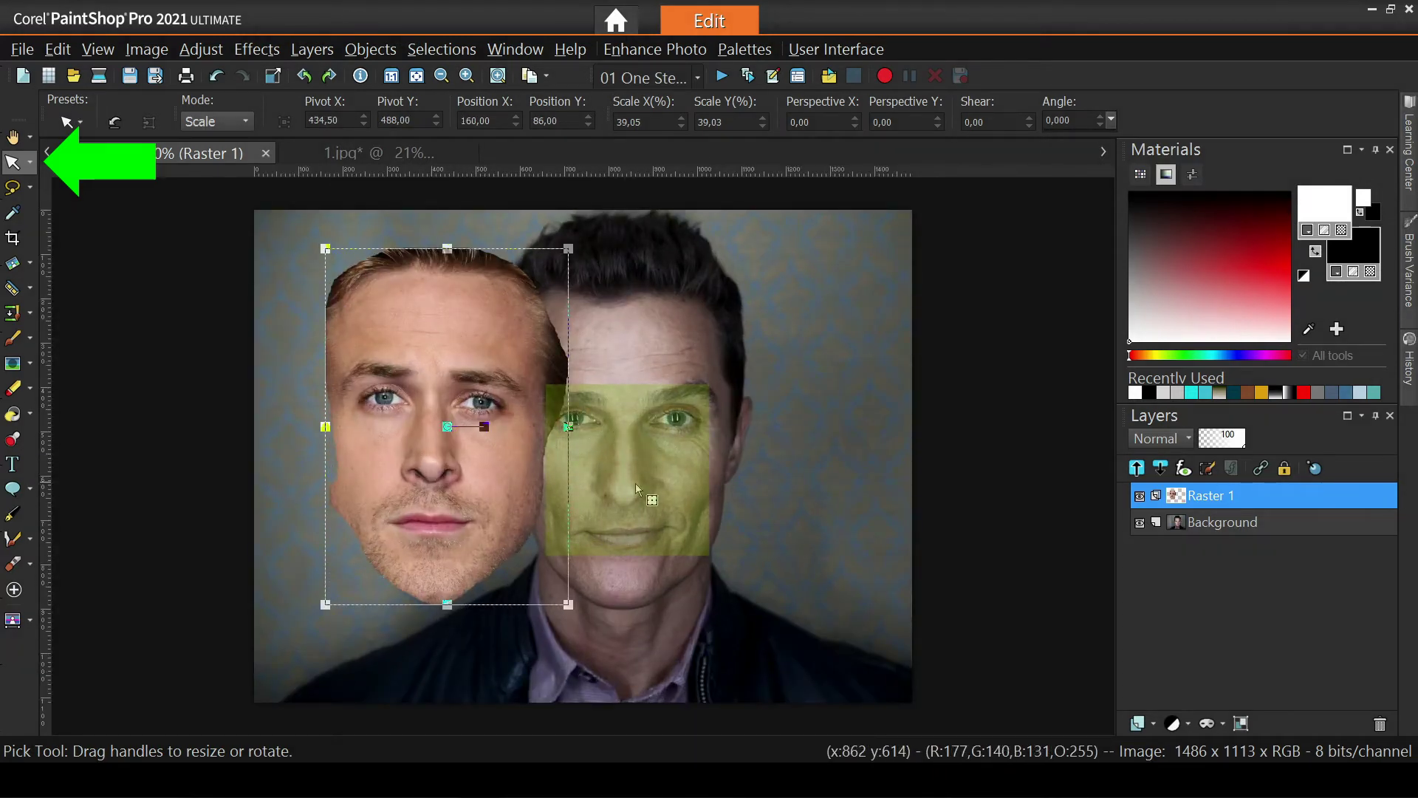
drag(452, 427, 449, 447)
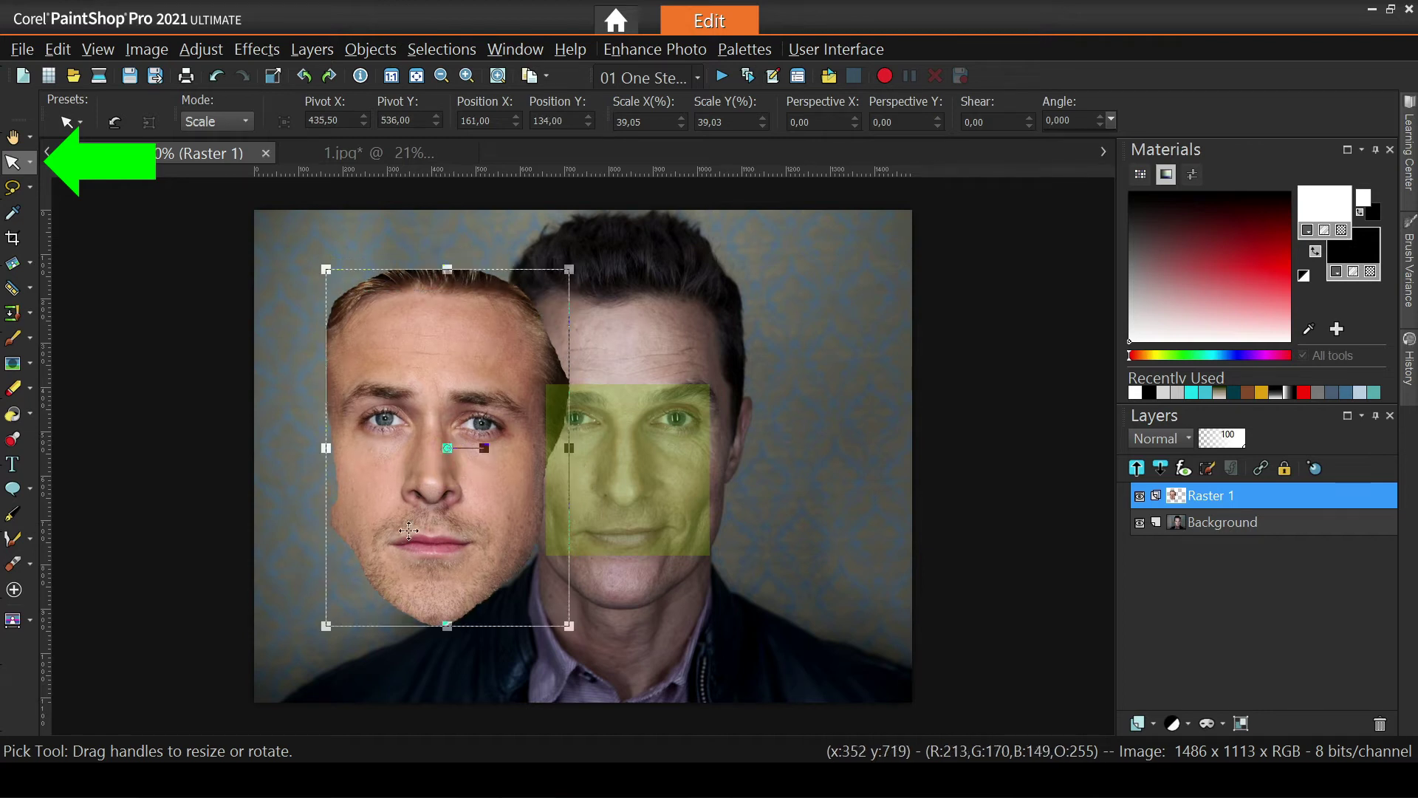
drag(328, 621, 333, 614)
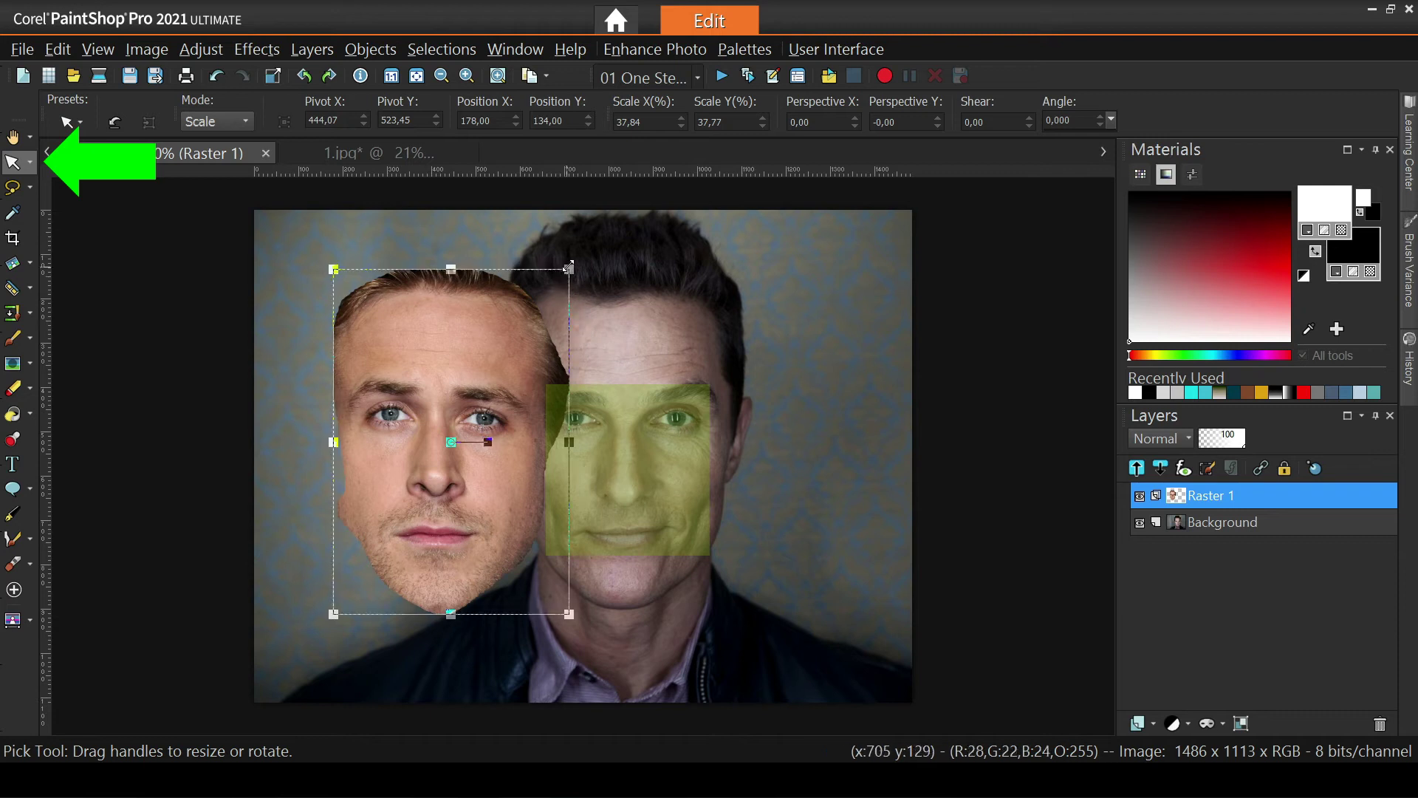
drag(569, 262, 565, 260)
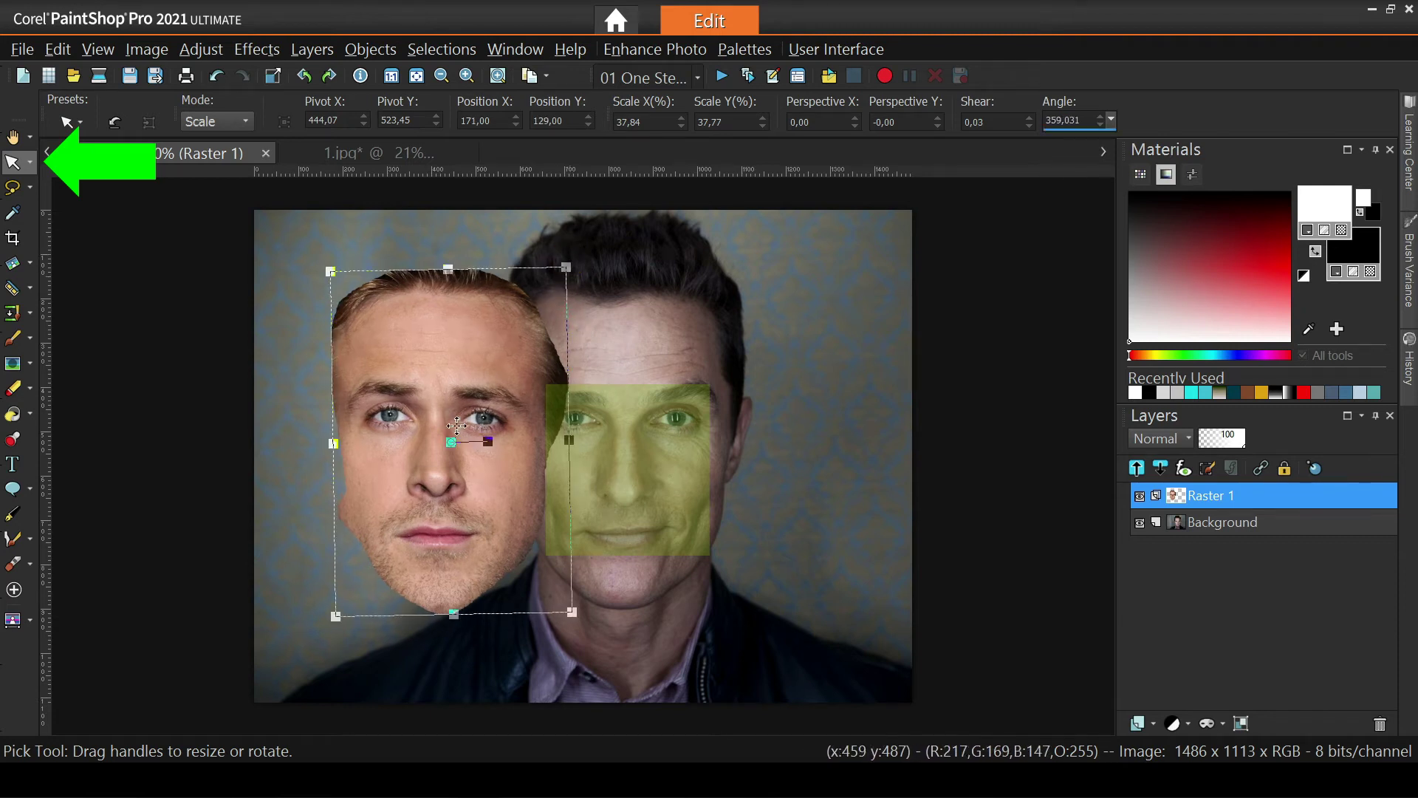
drag(449, 440, 478, 450)
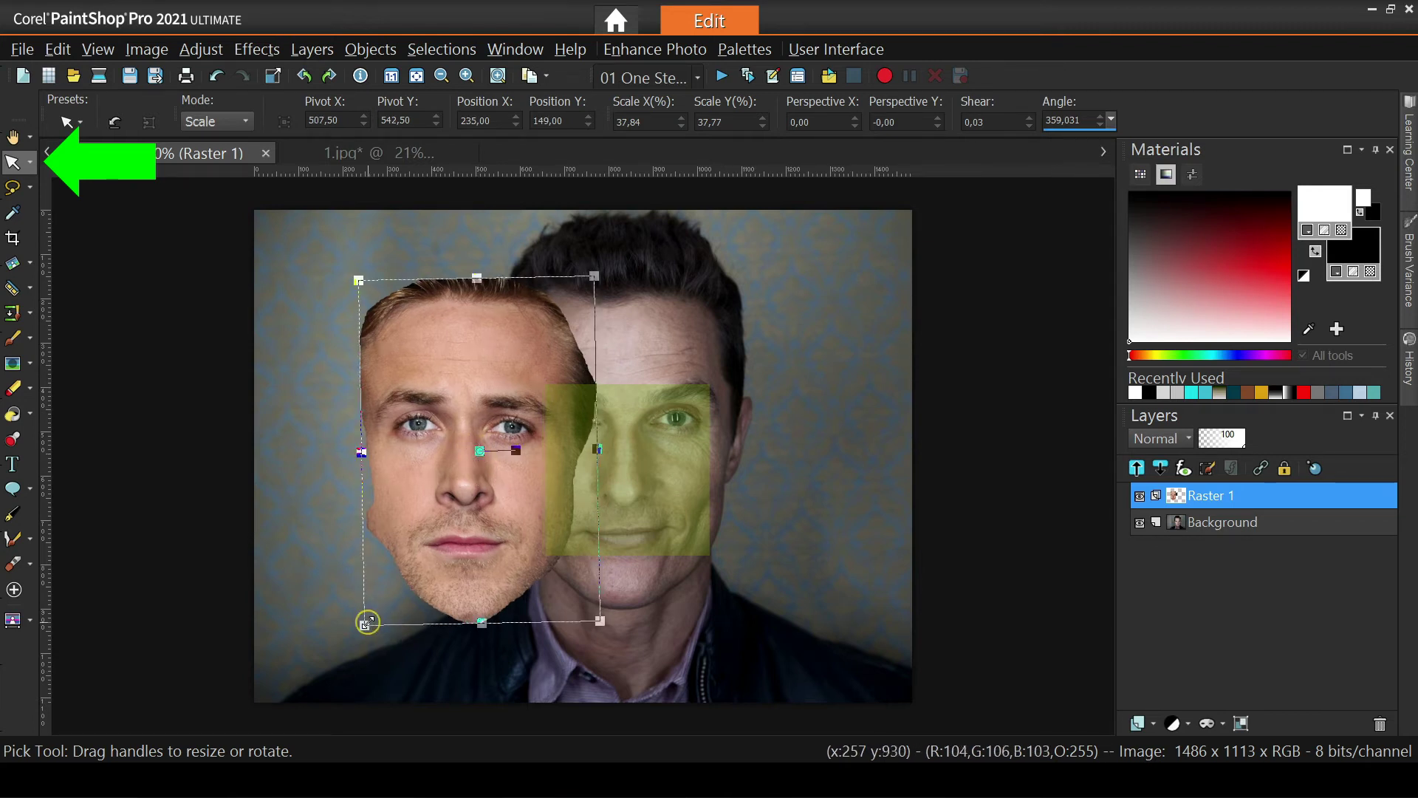
drag(367, 623, 372, 615)
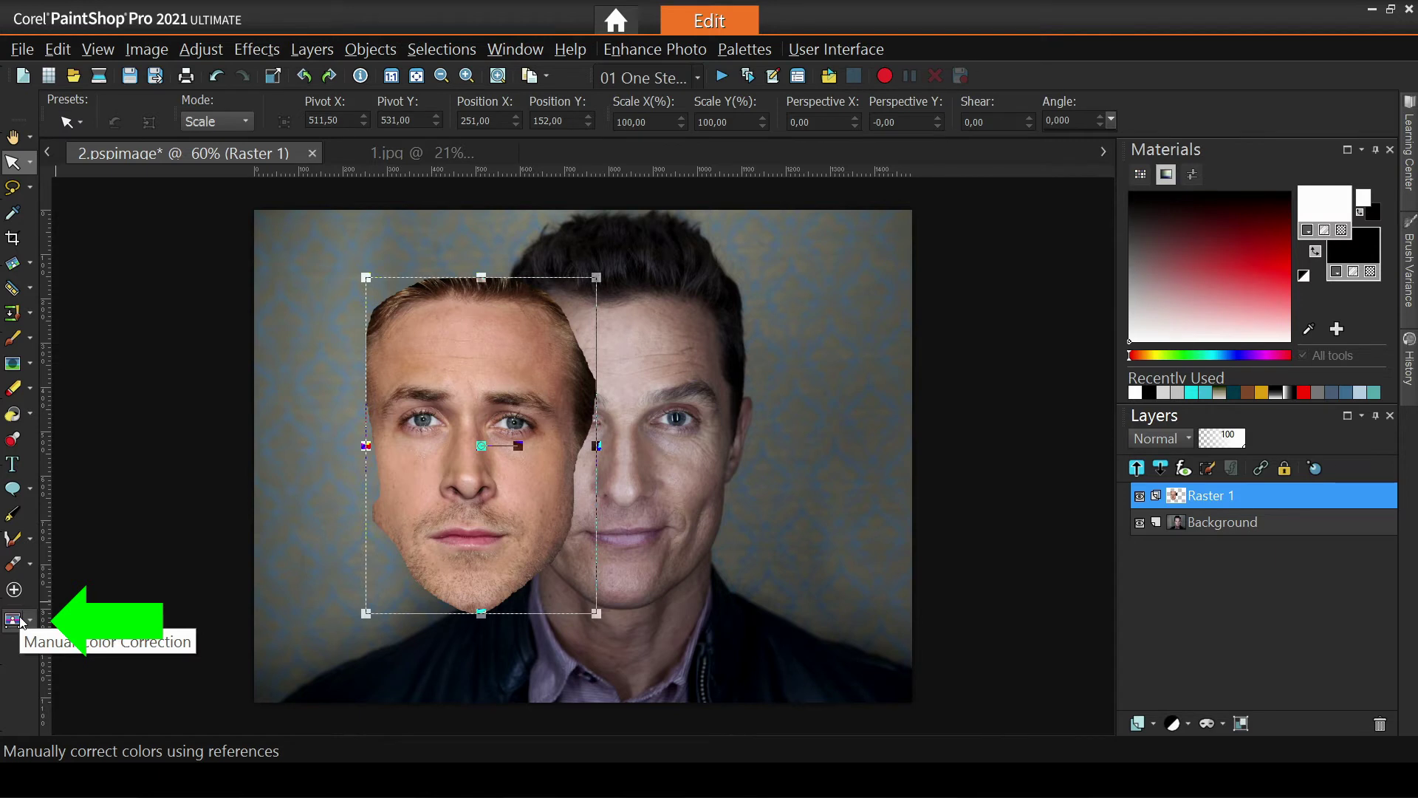
click(15, 621)
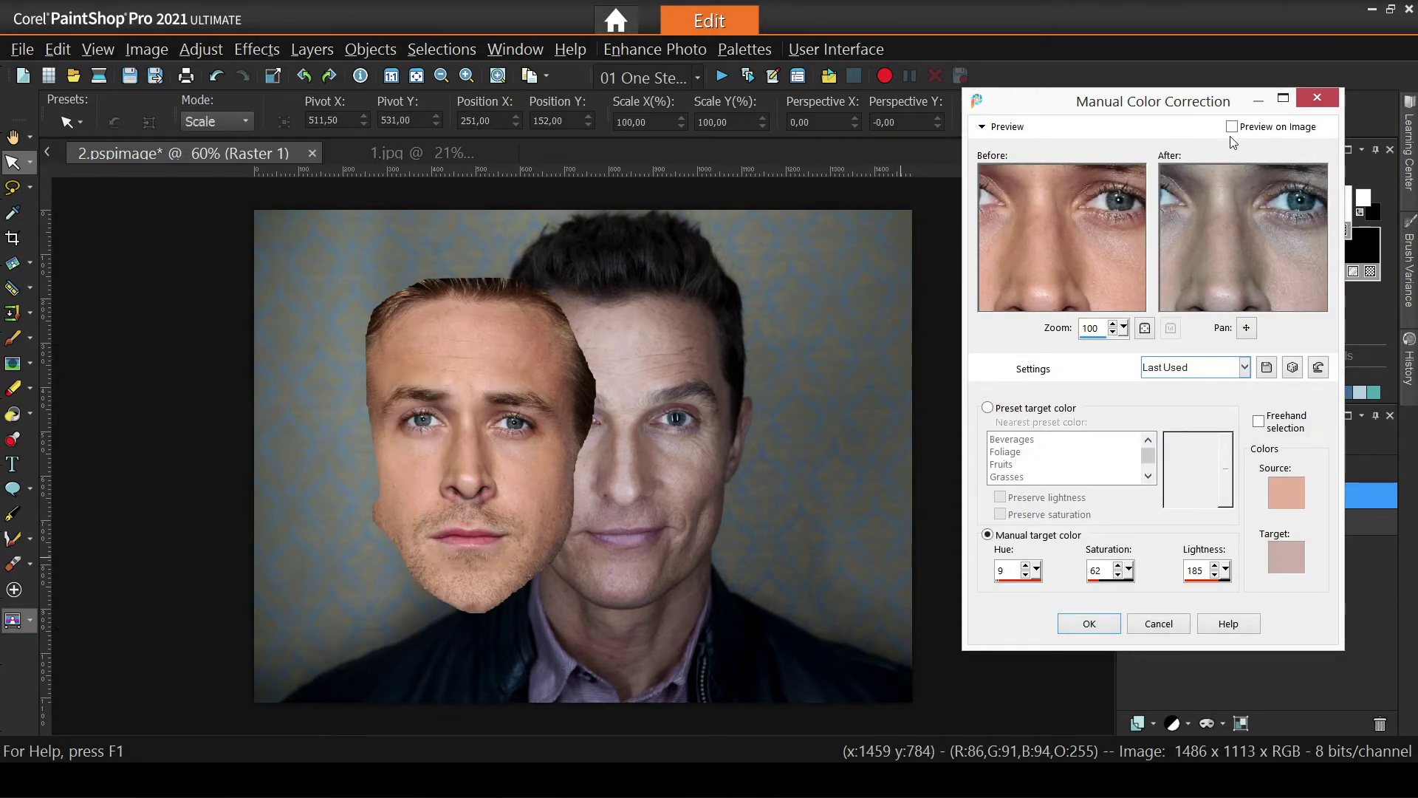
click(1310, 472)
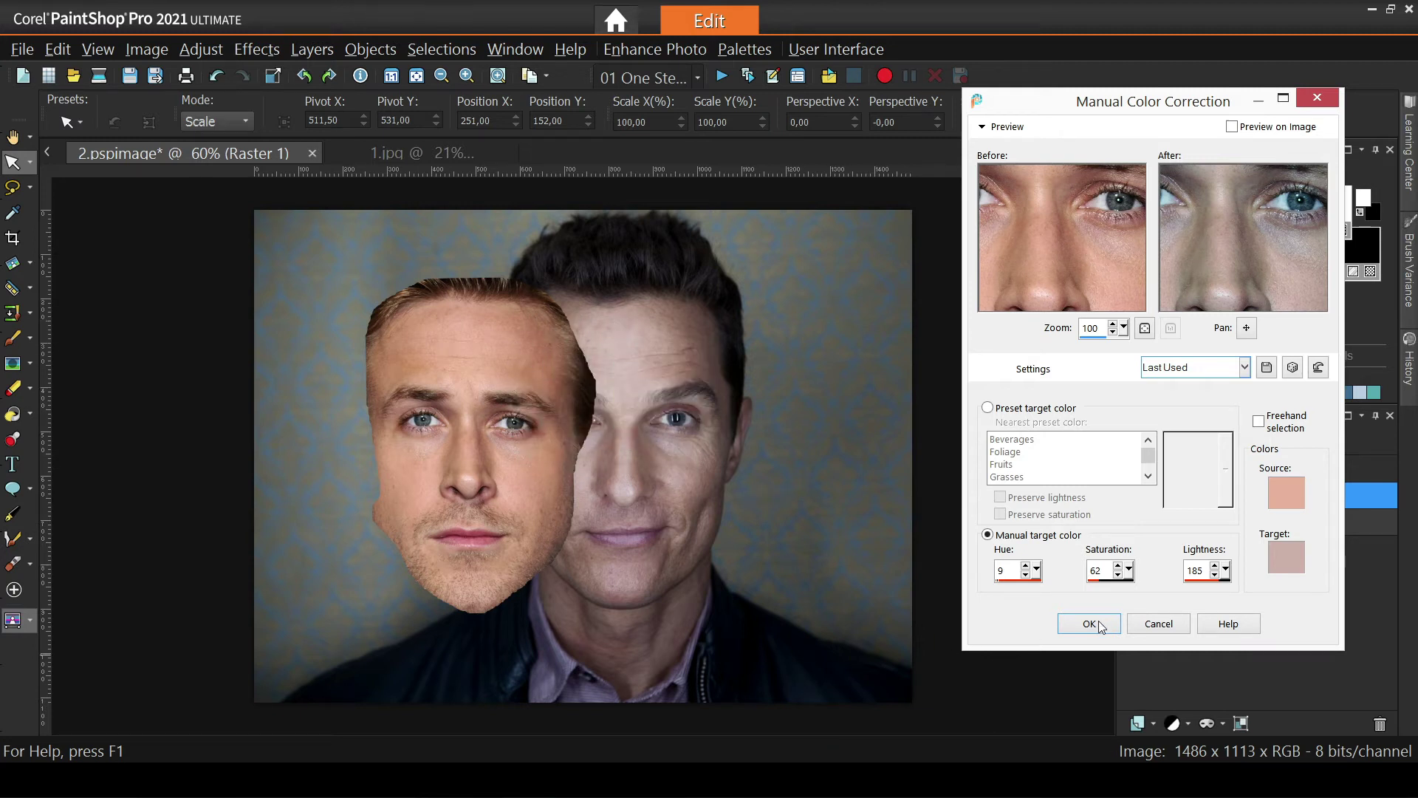
click(1151, 628)
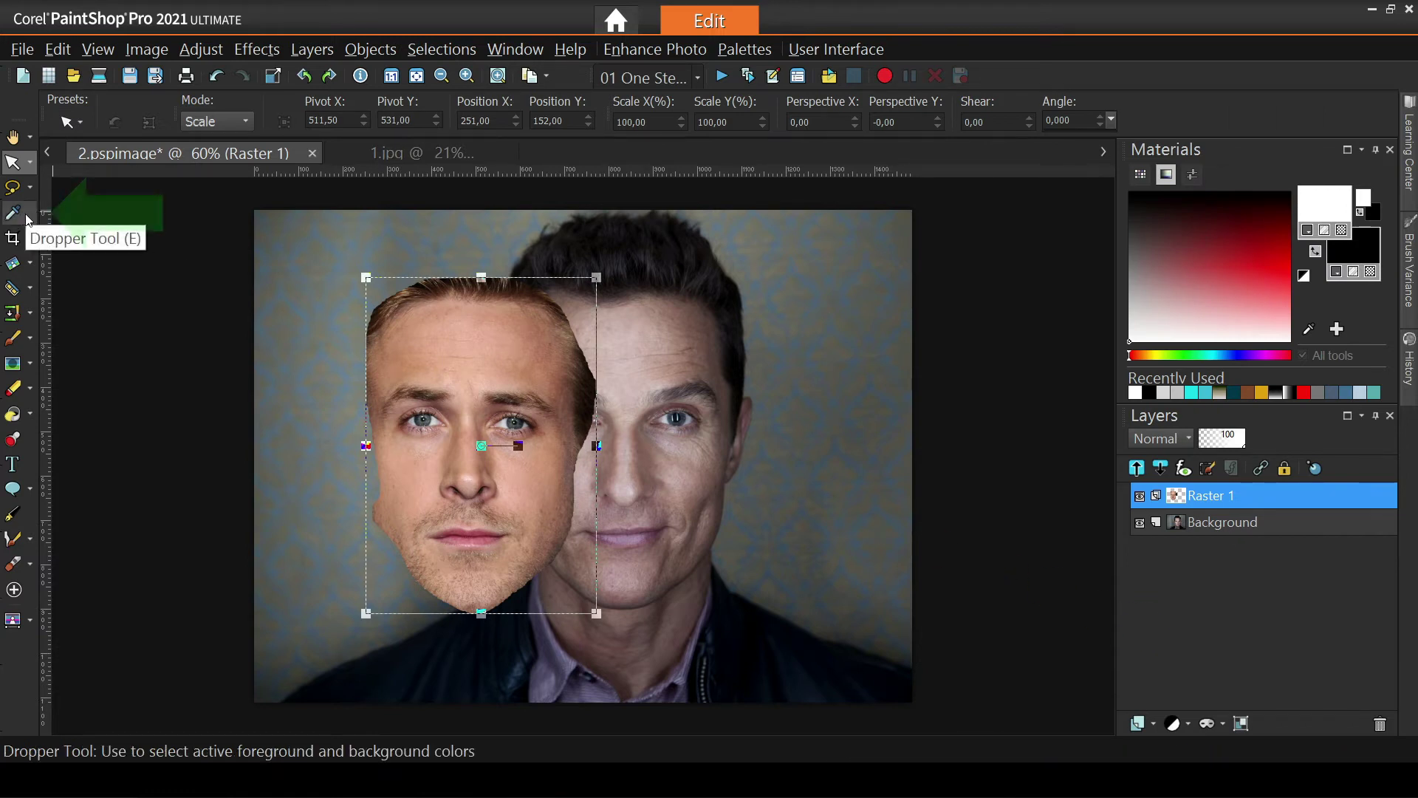
- Set the Dropper tool's sample size to 11x11 pixels
click(26, 216)
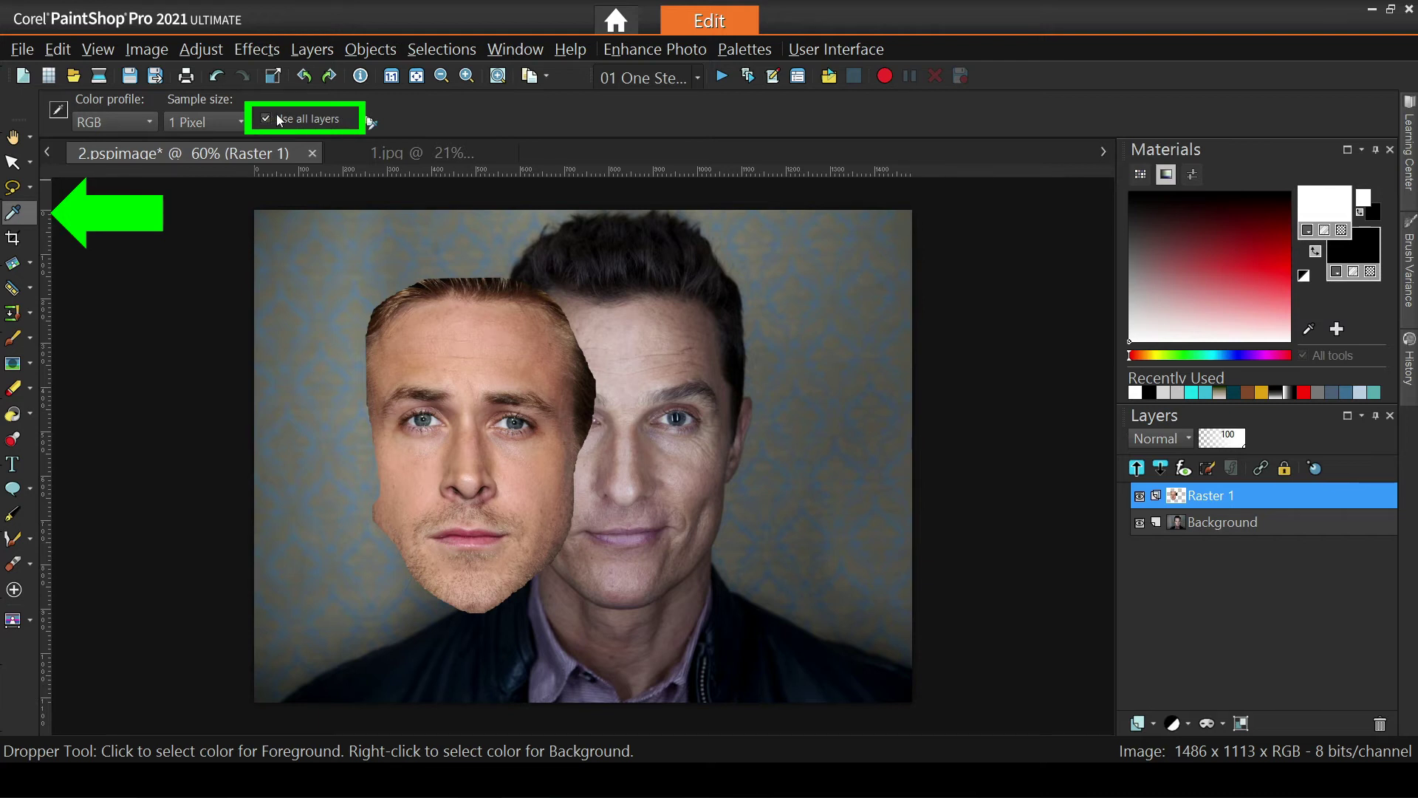
click(207, 122)
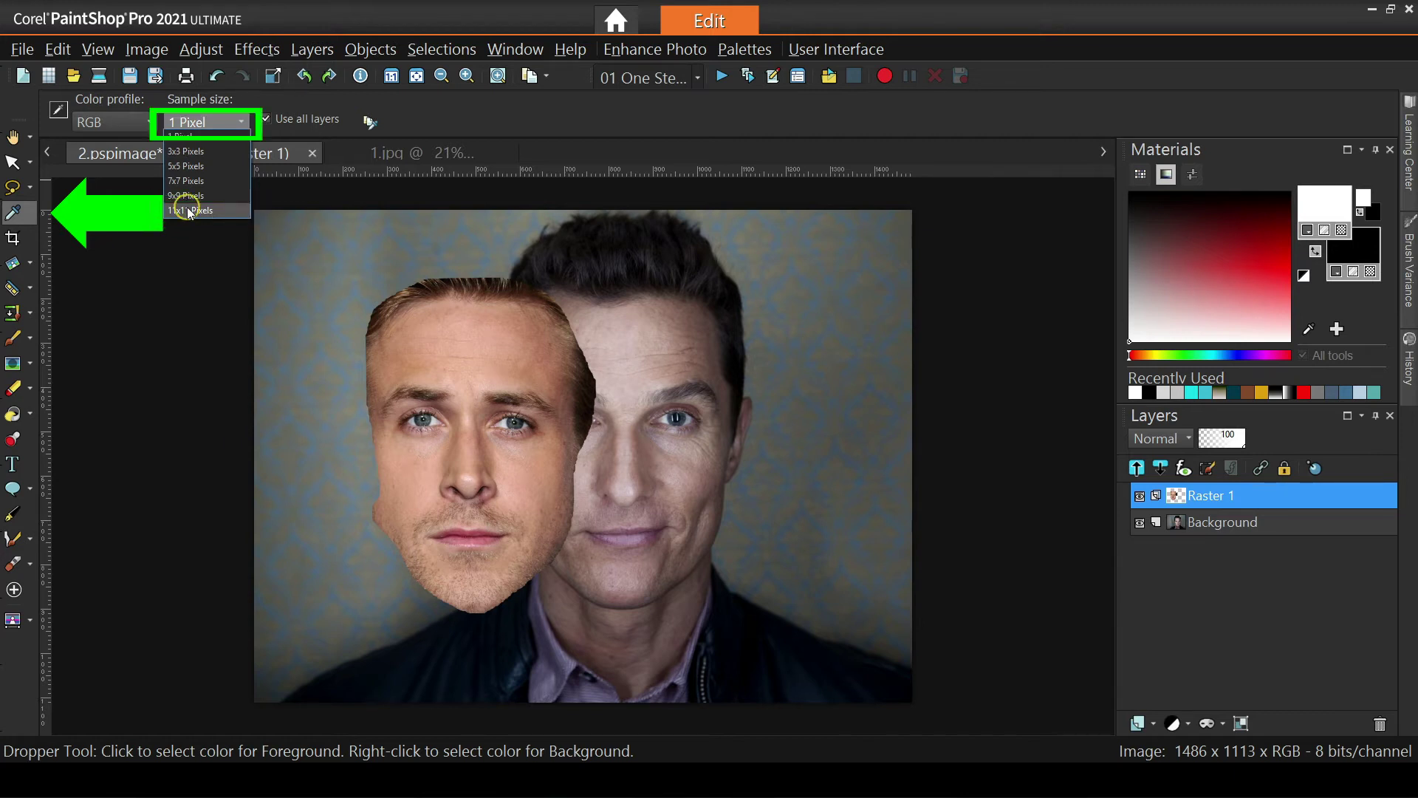
click(188, 210)
- Duplicate the Raster 1 face layer and hide the original Raster 1
right_click(1171, 495)
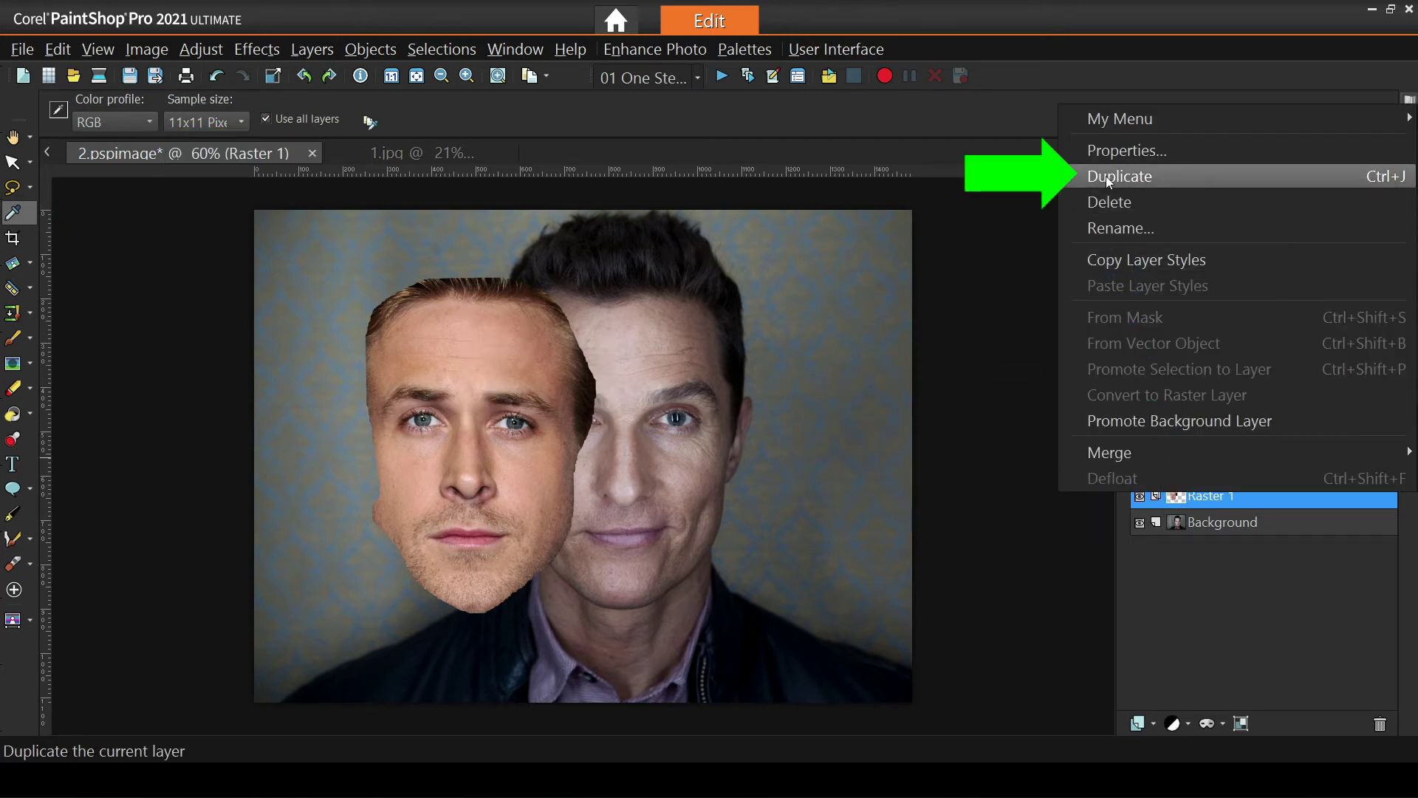
click(1129, 176)
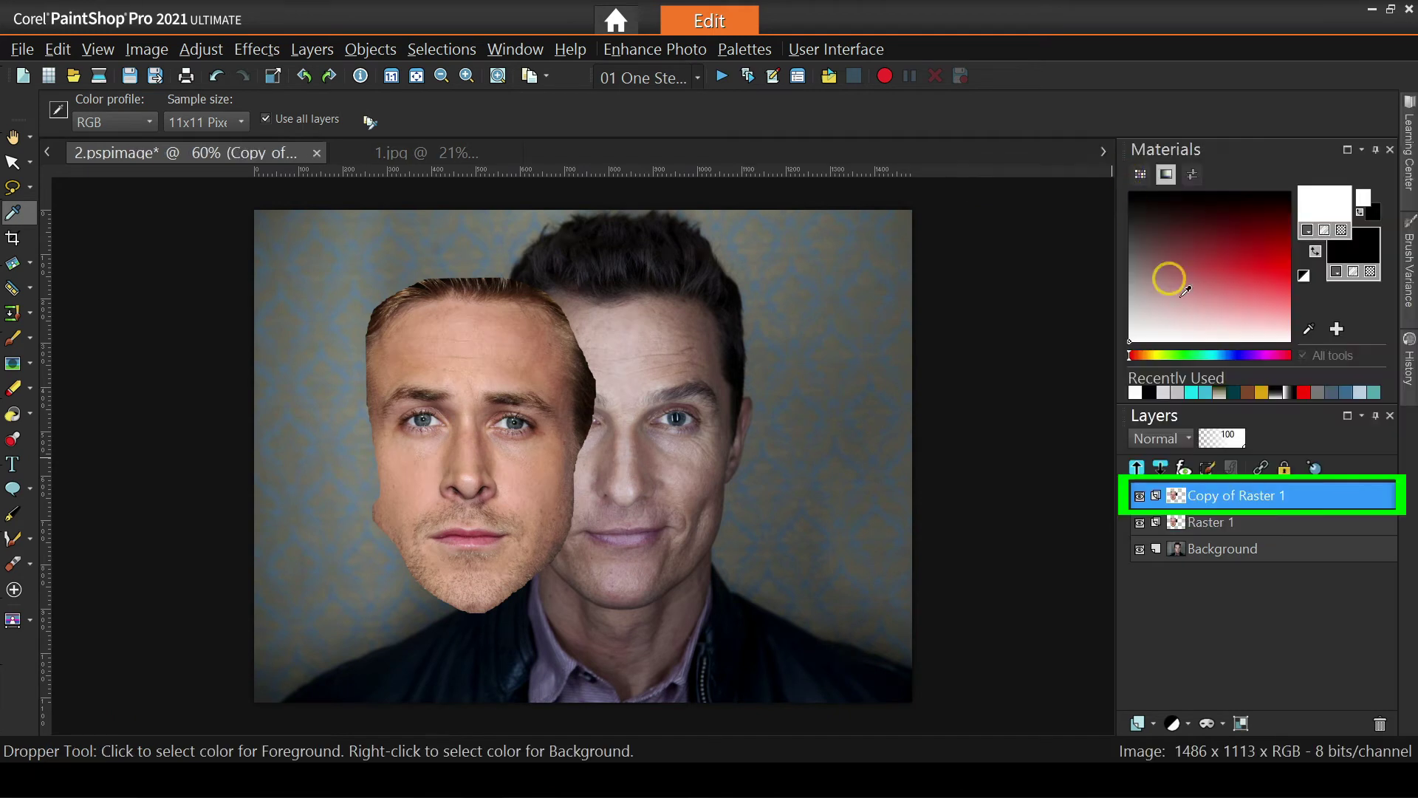
click(1140, 522)
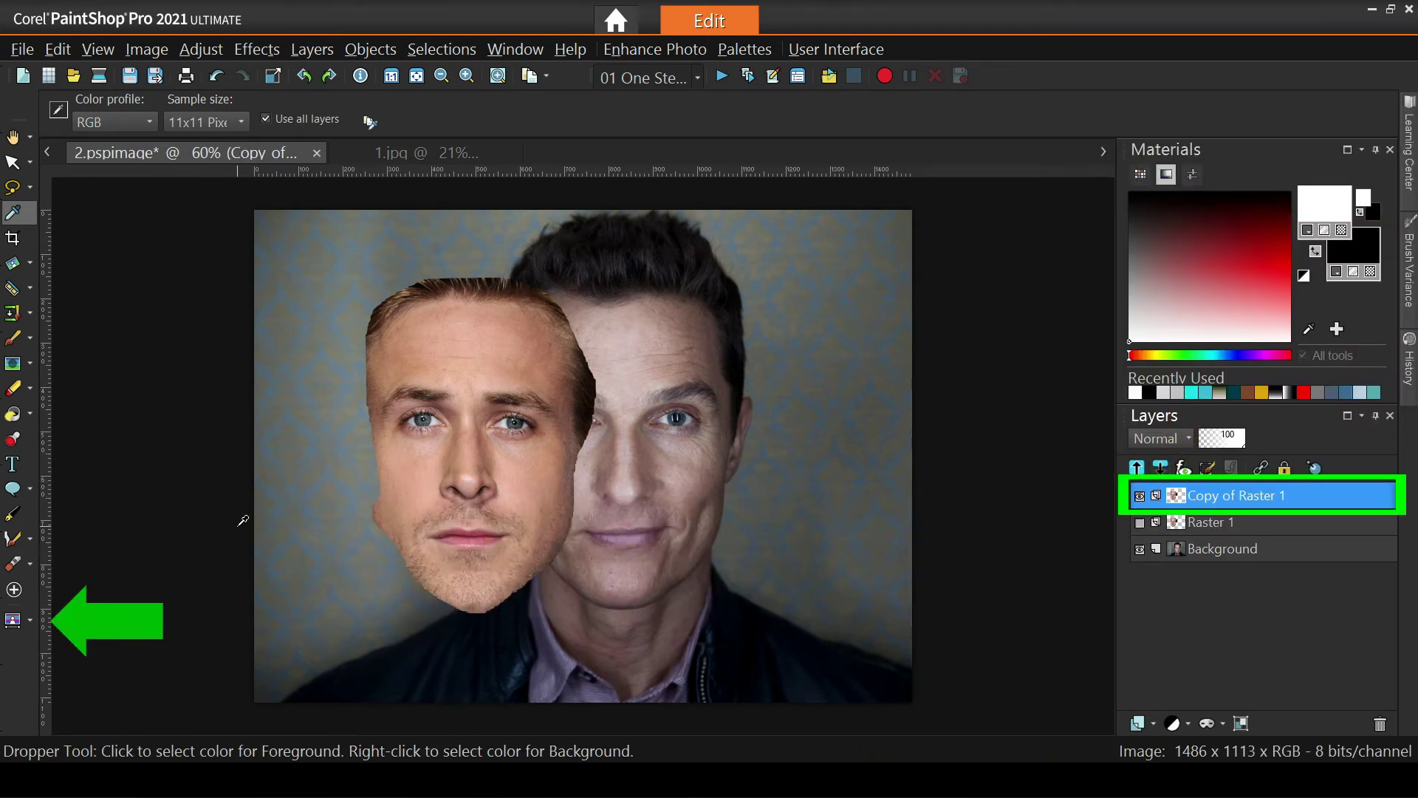
- Reset Manual Color Correction and map the pasted face's skin sample onto the other face's skin
click(12, 620)
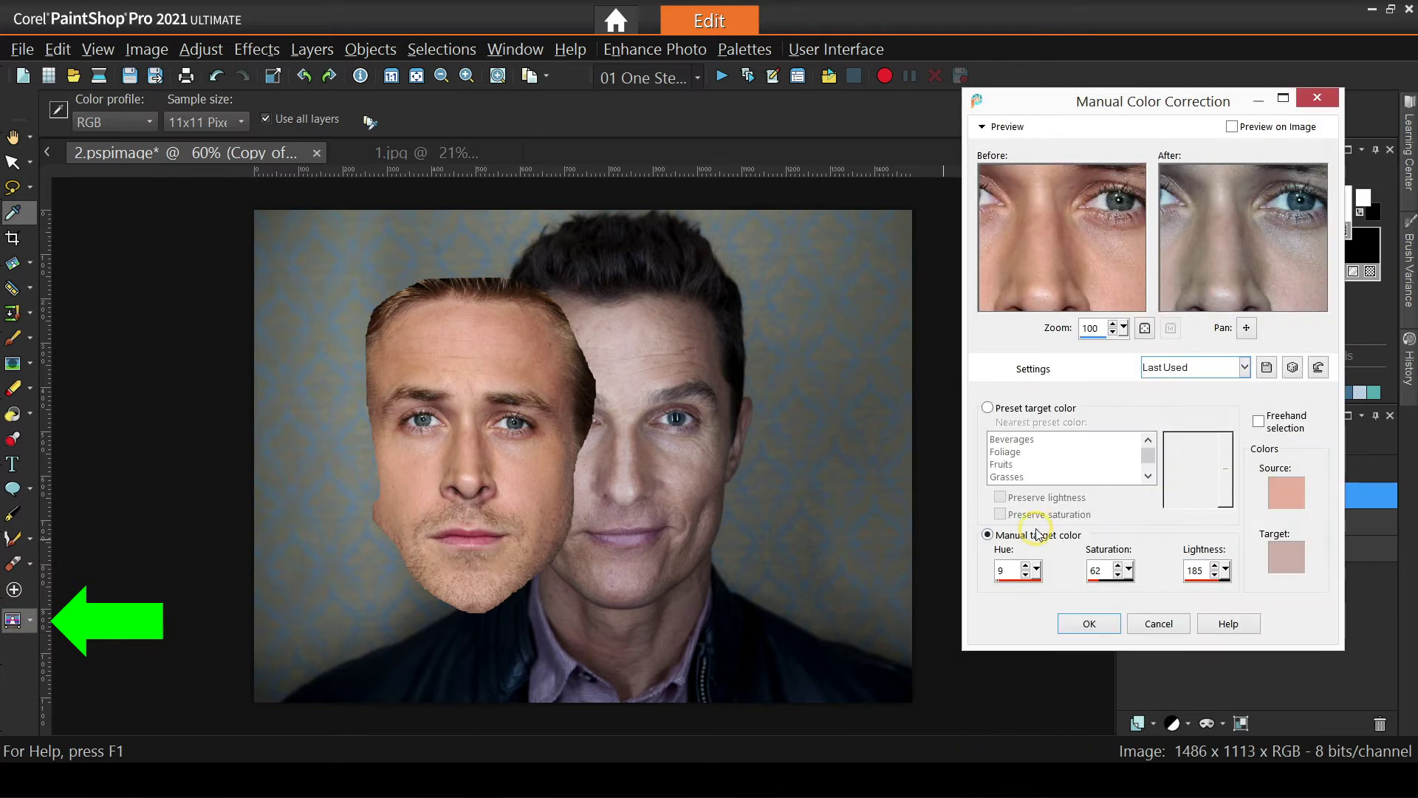
click(1257, 129)
click(1233, 127)
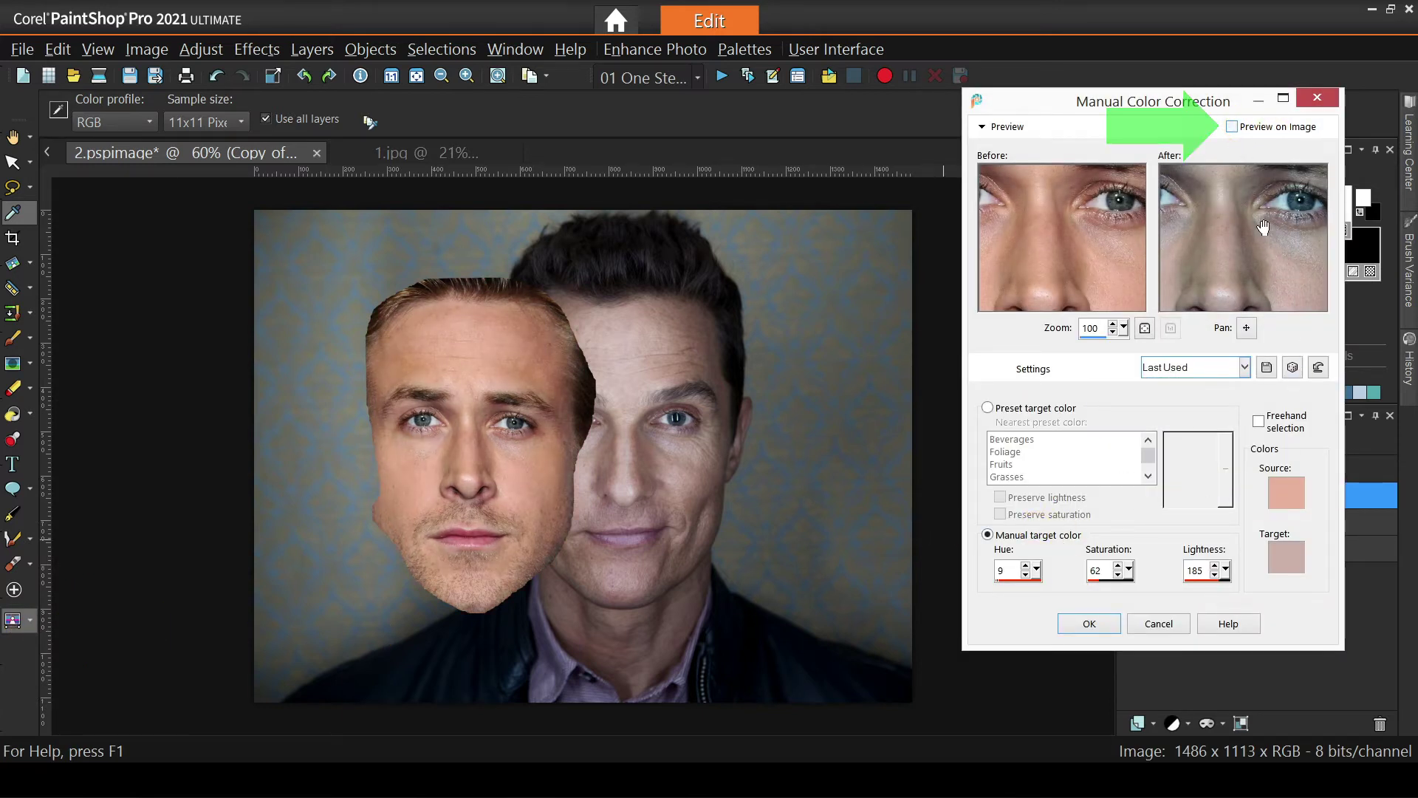
click(1320, 366)
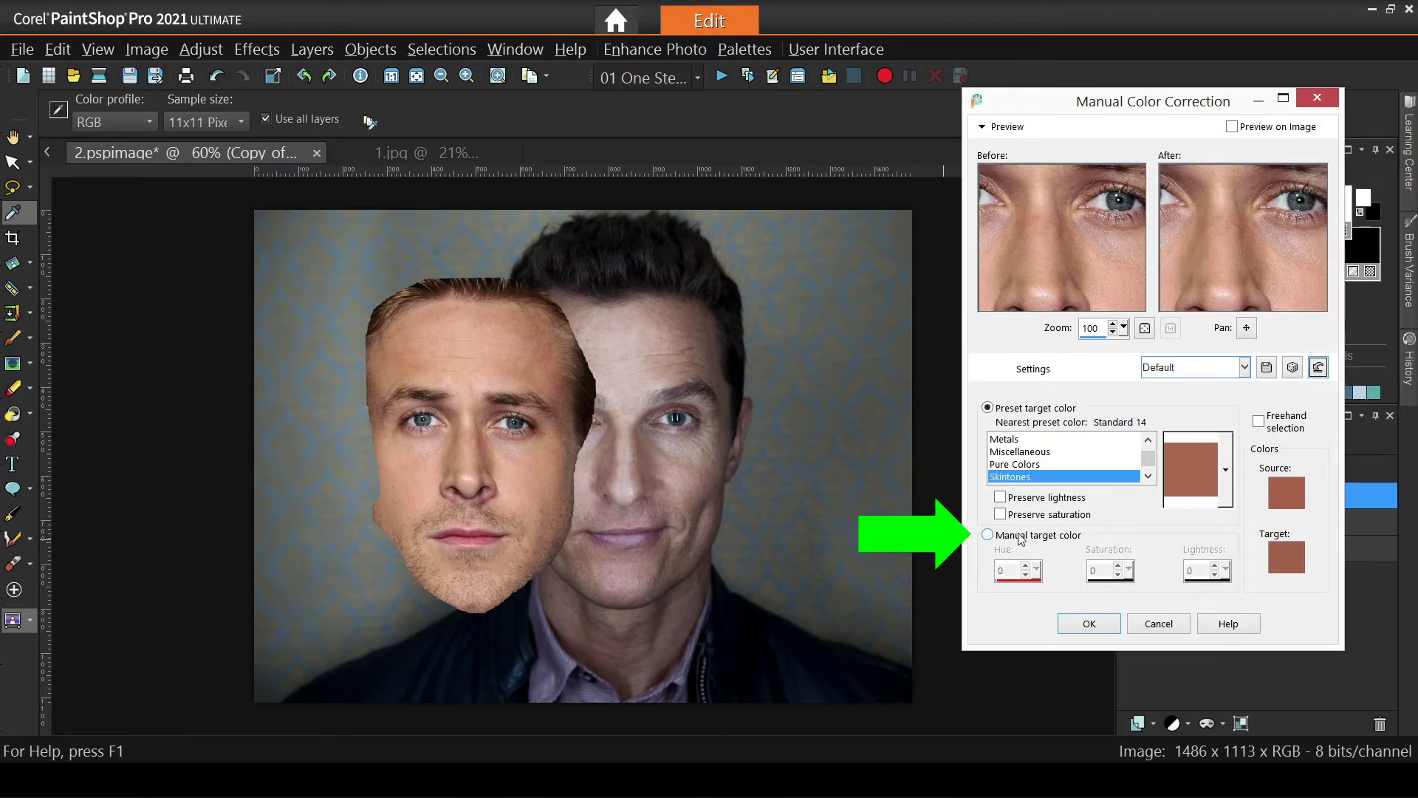
click(989, 535)
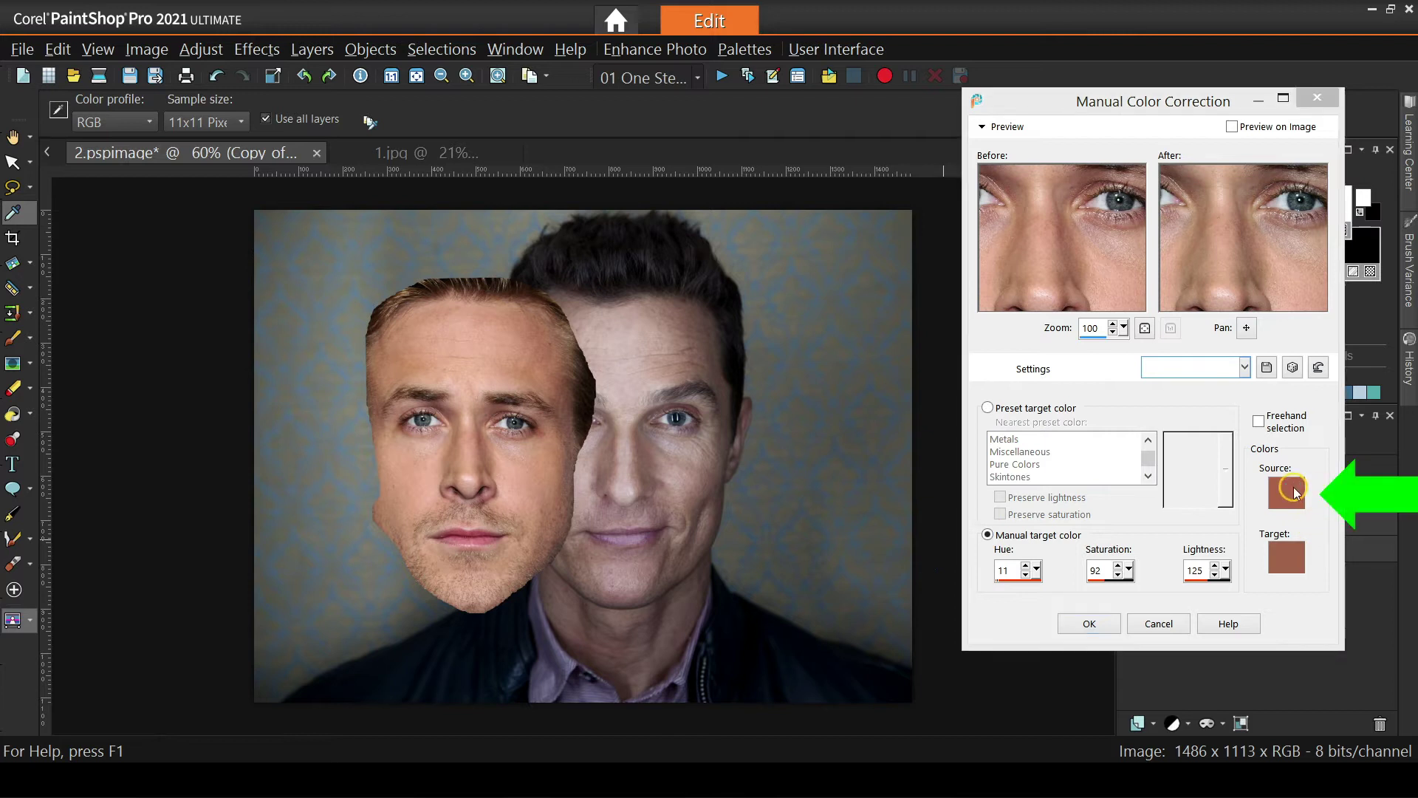
click(473, 474)
click(1014, 554)
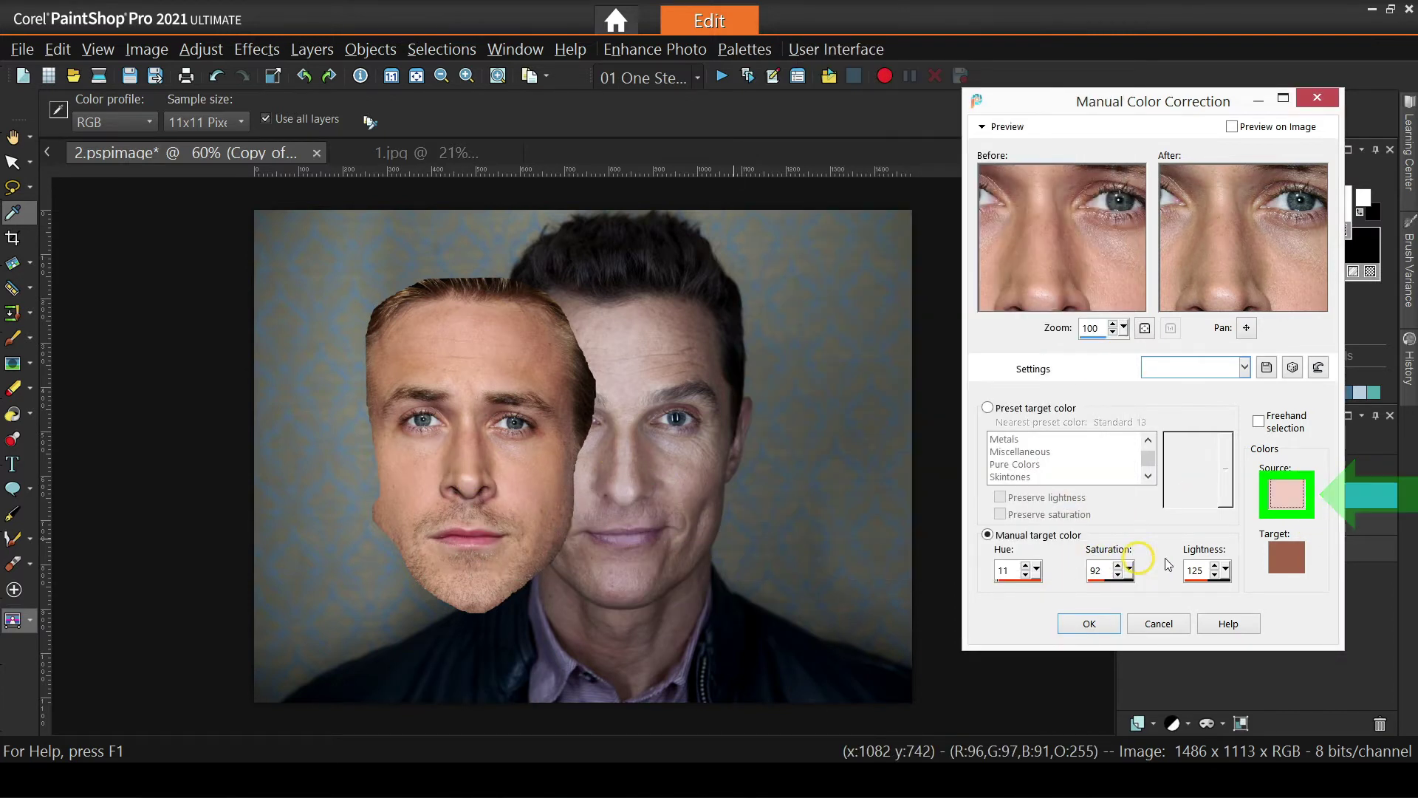
click(1286, 558)
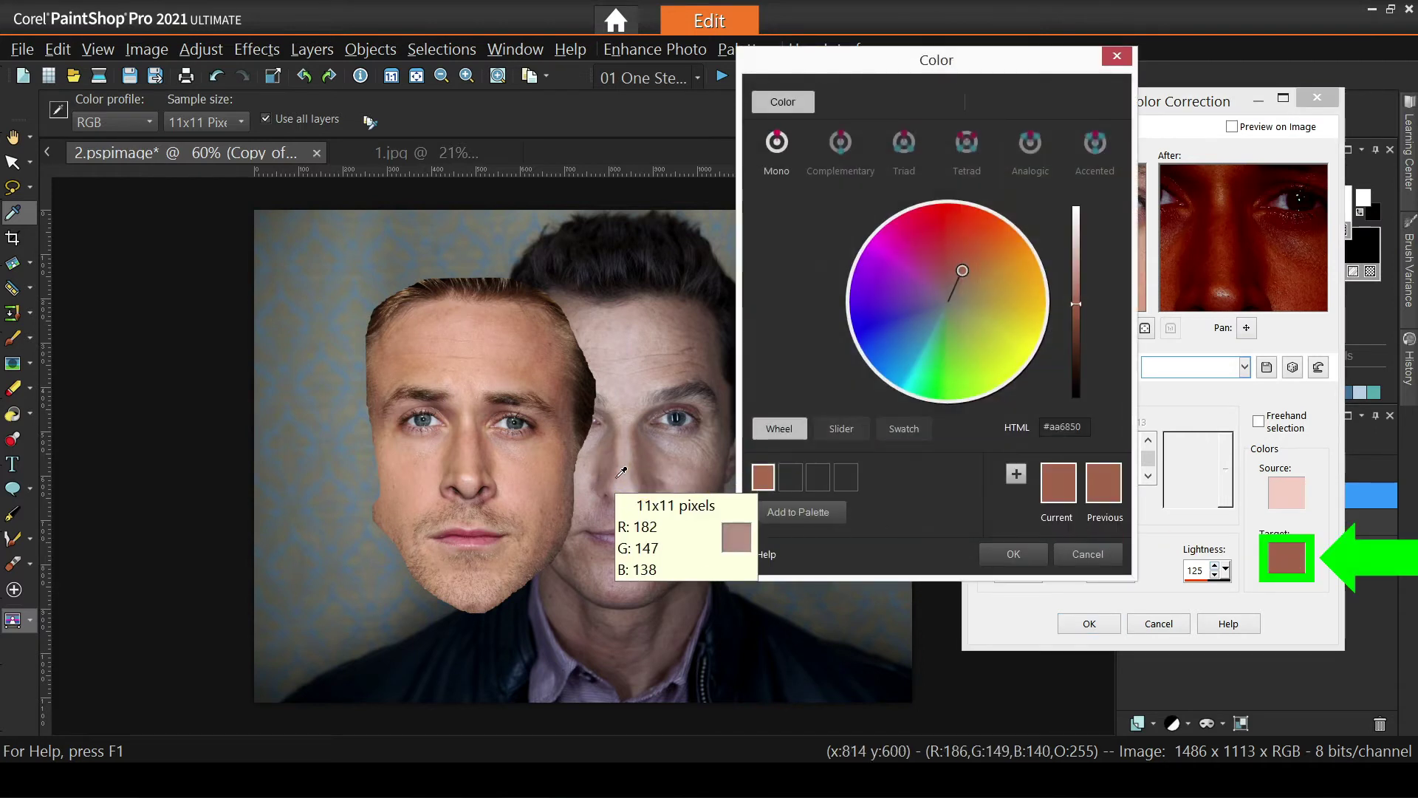
click(631, 491)
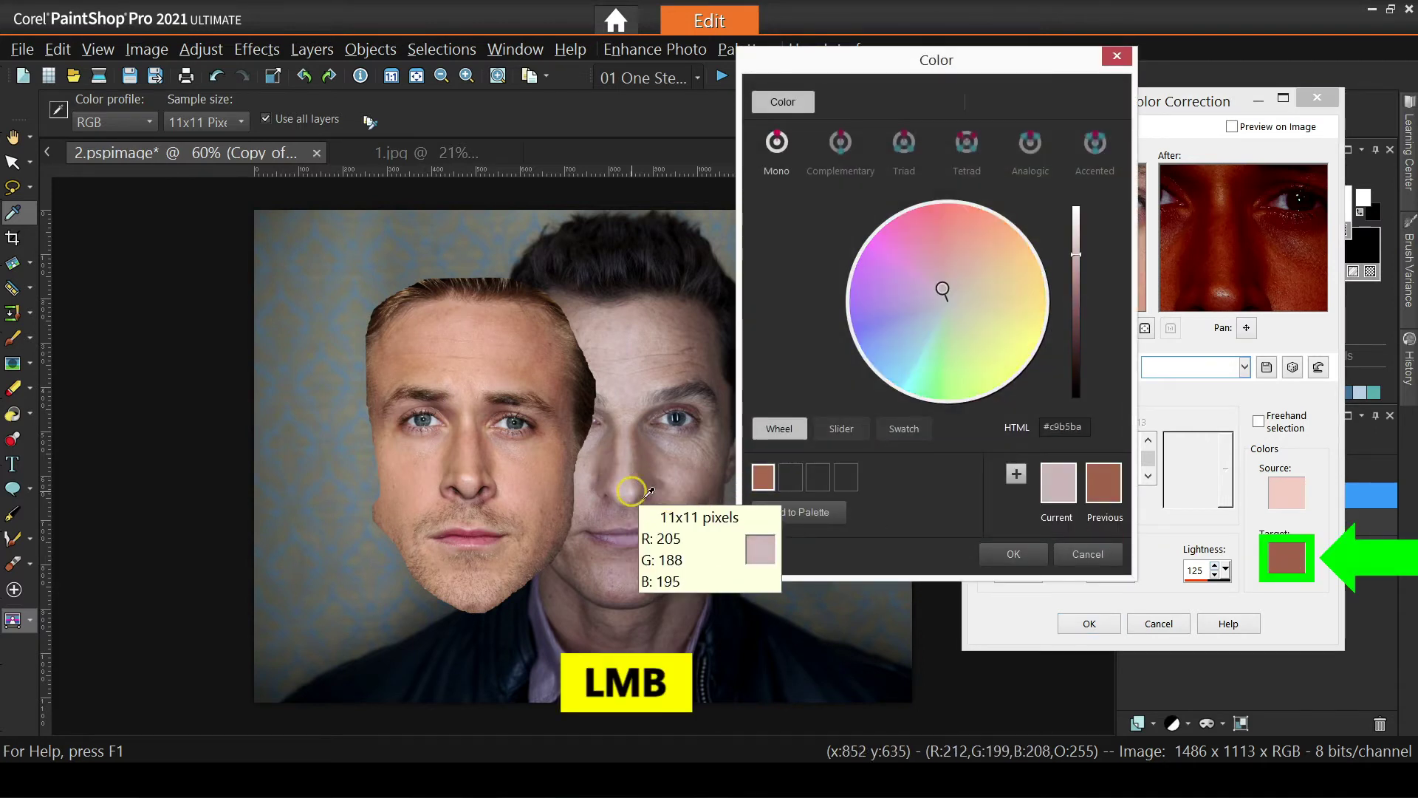
click(1014, 554)
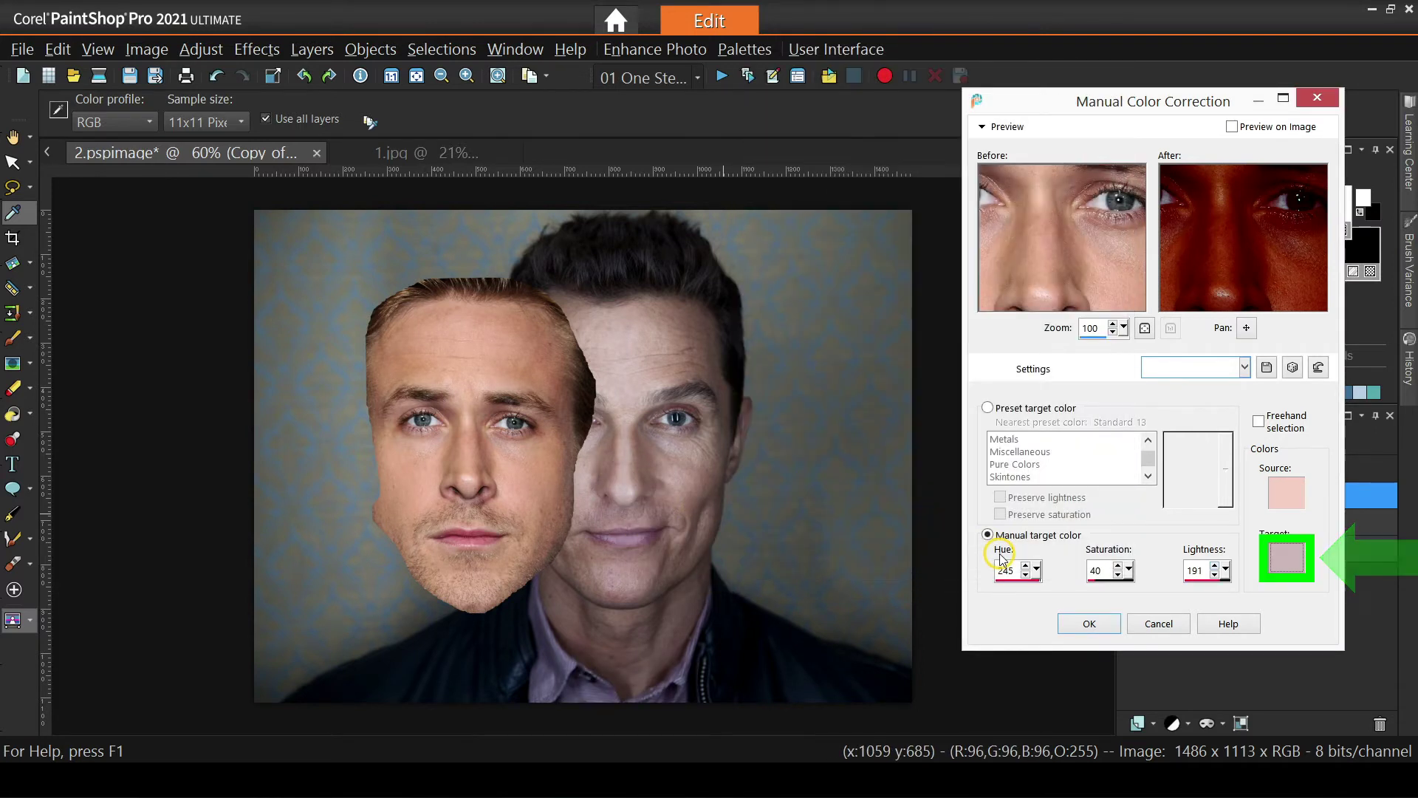
click(1232, 127)
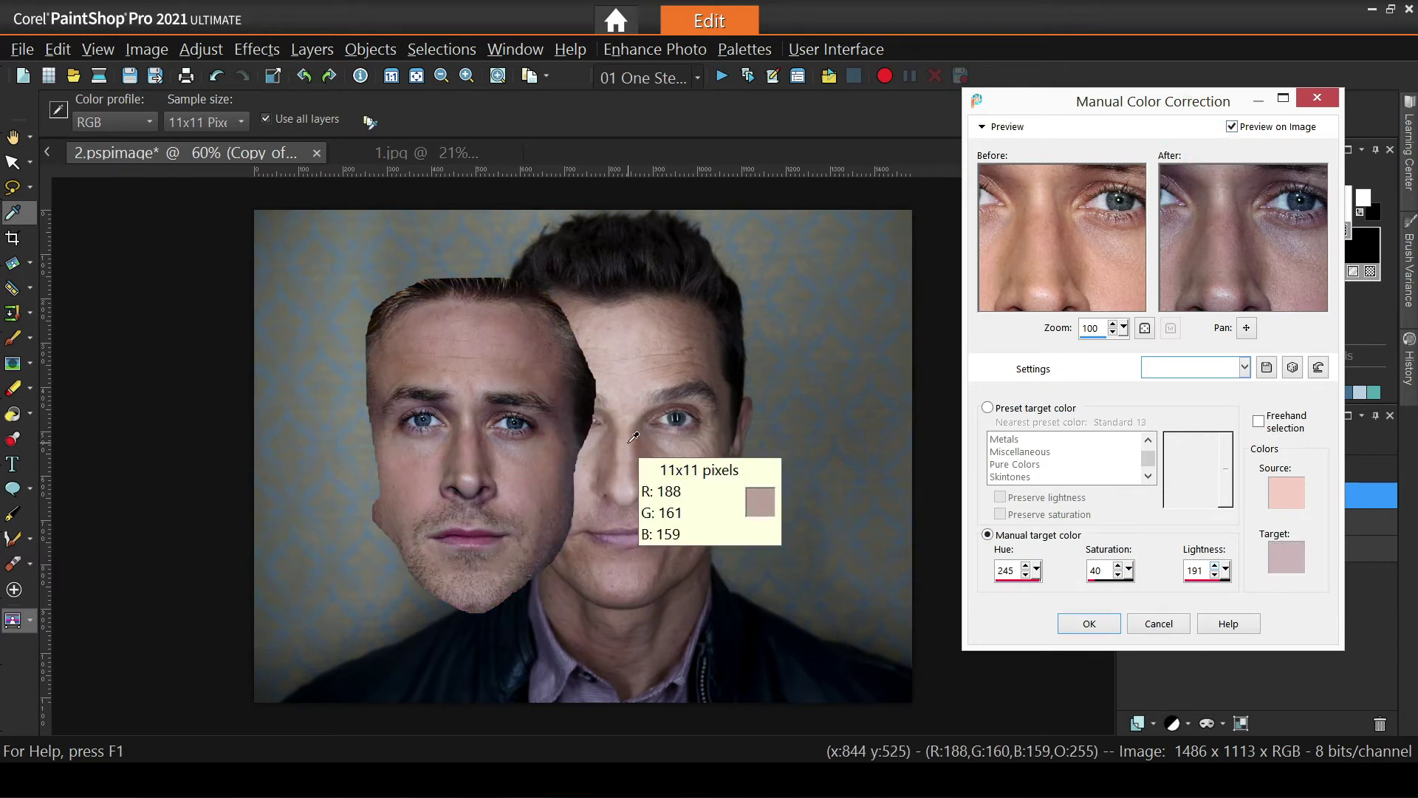
click(1232, 127)
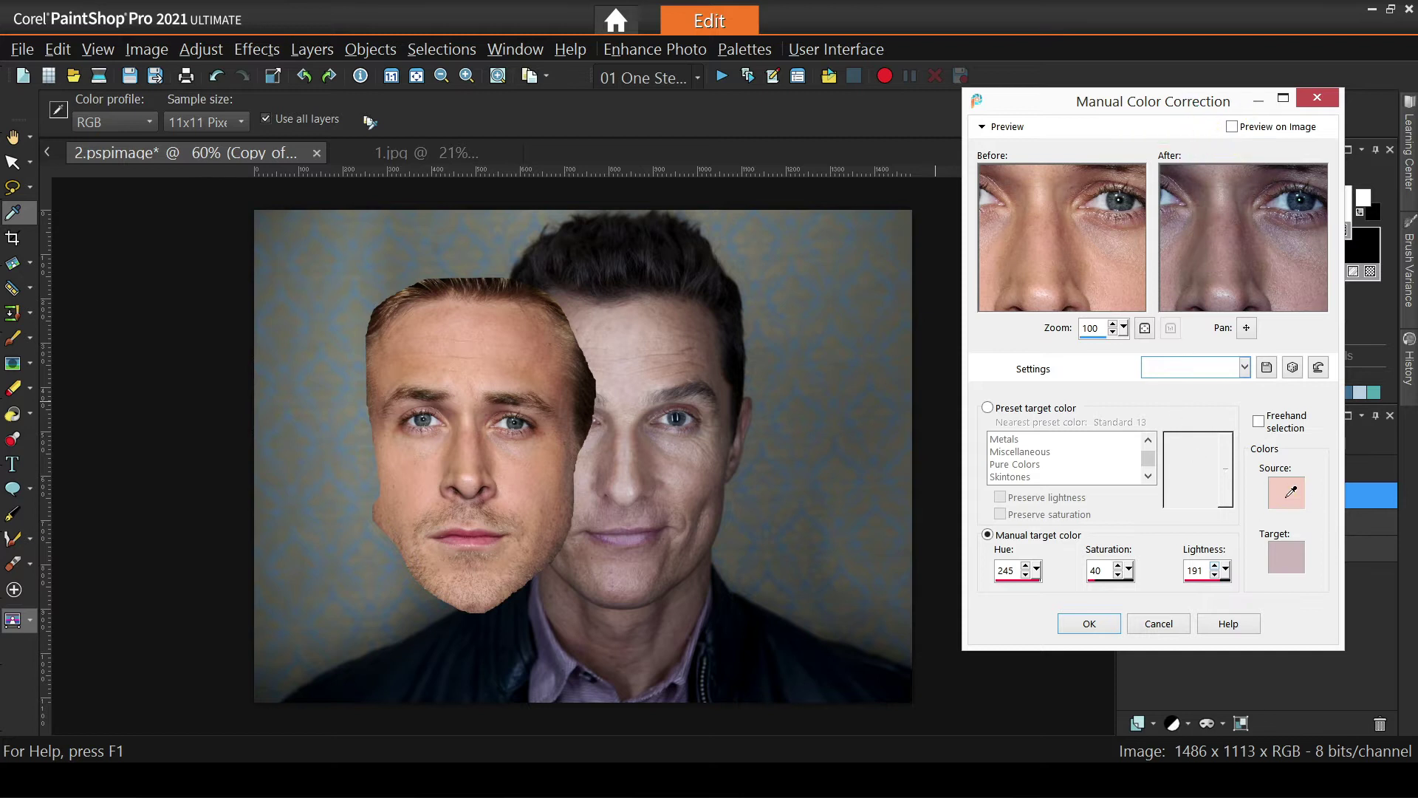
- Re-sample source from the pasted face's forehead and target (hue 12, saturation 61, lightness 171), comparing previews
click(1290, 492)
click(530, 381)
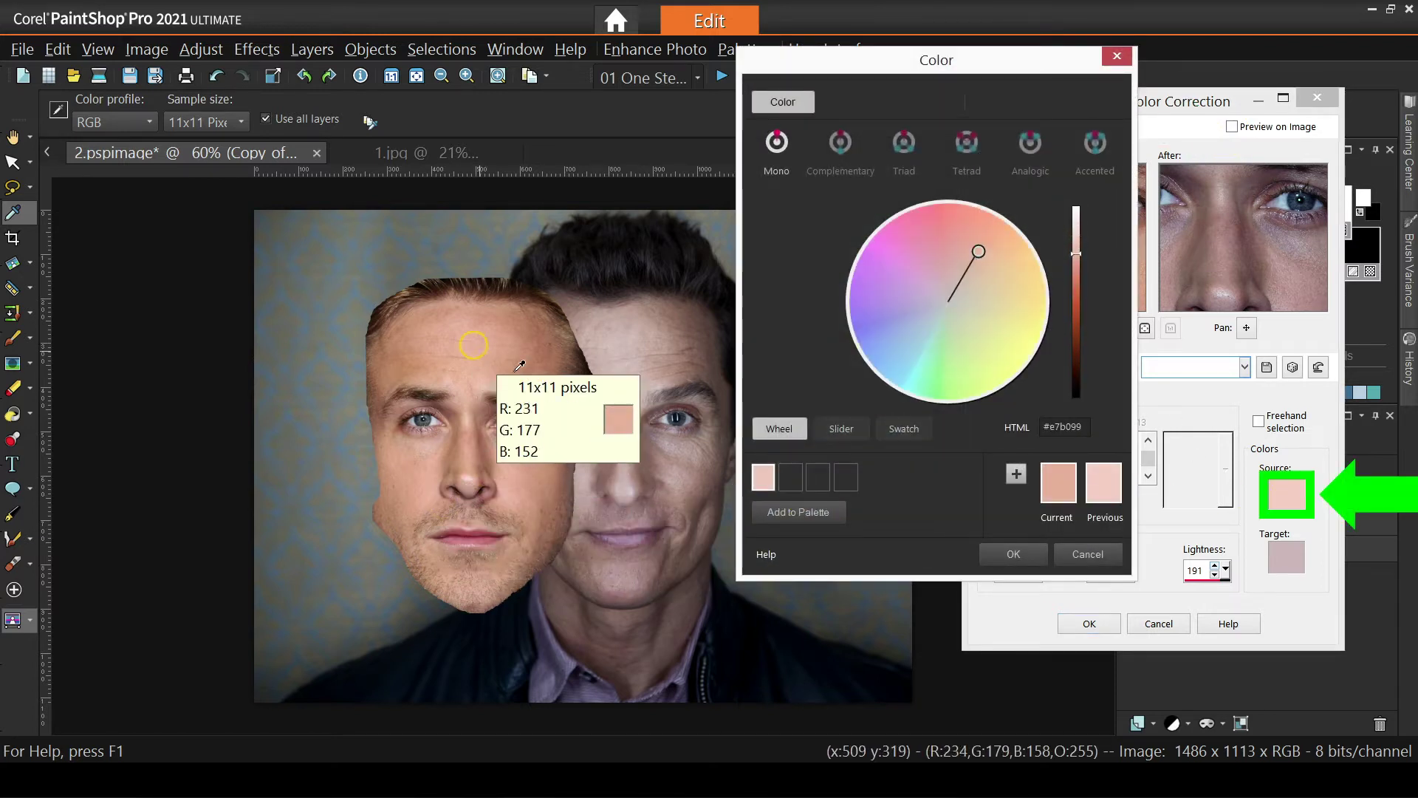
click(1014, 554)
click(1286, 557)
click(665, 349)
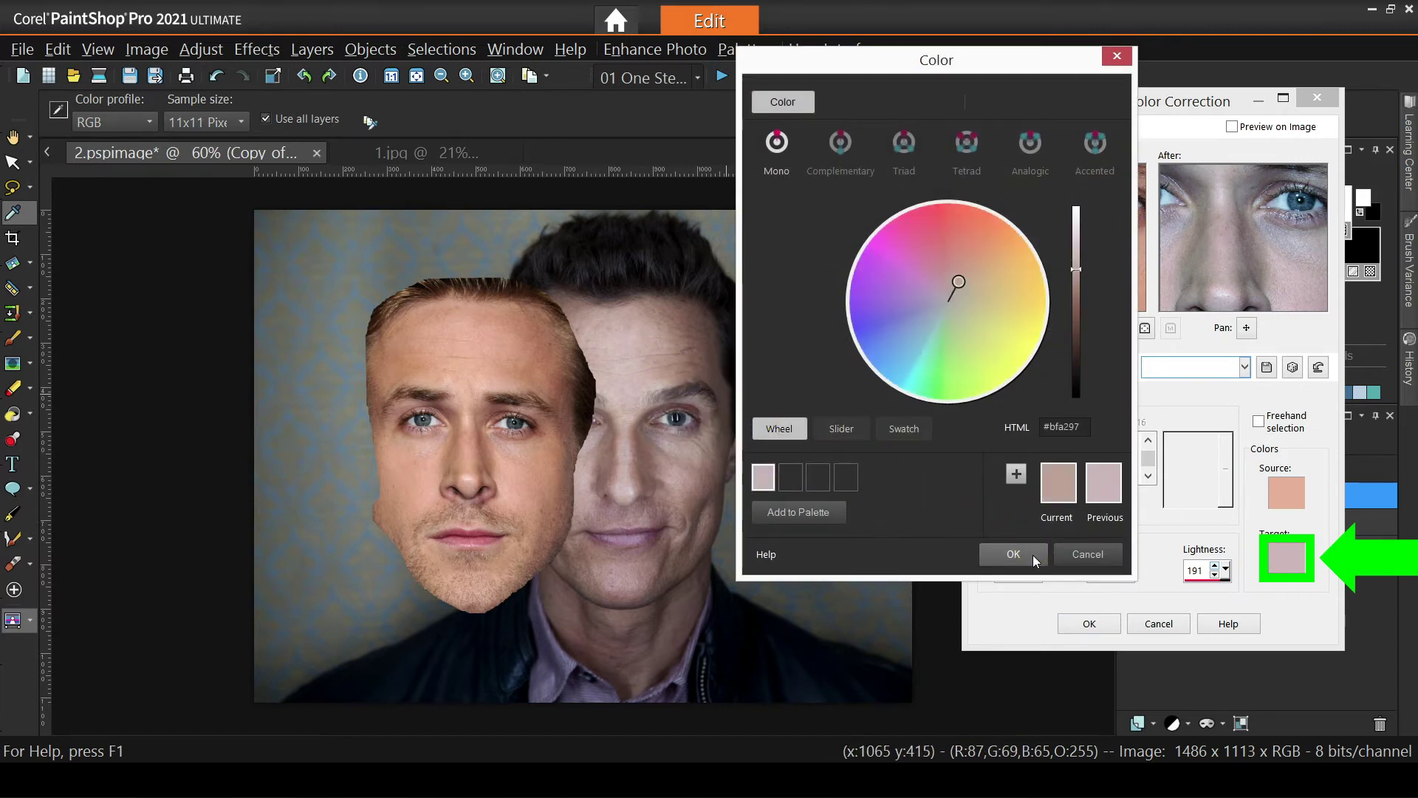
click(1014, 554)
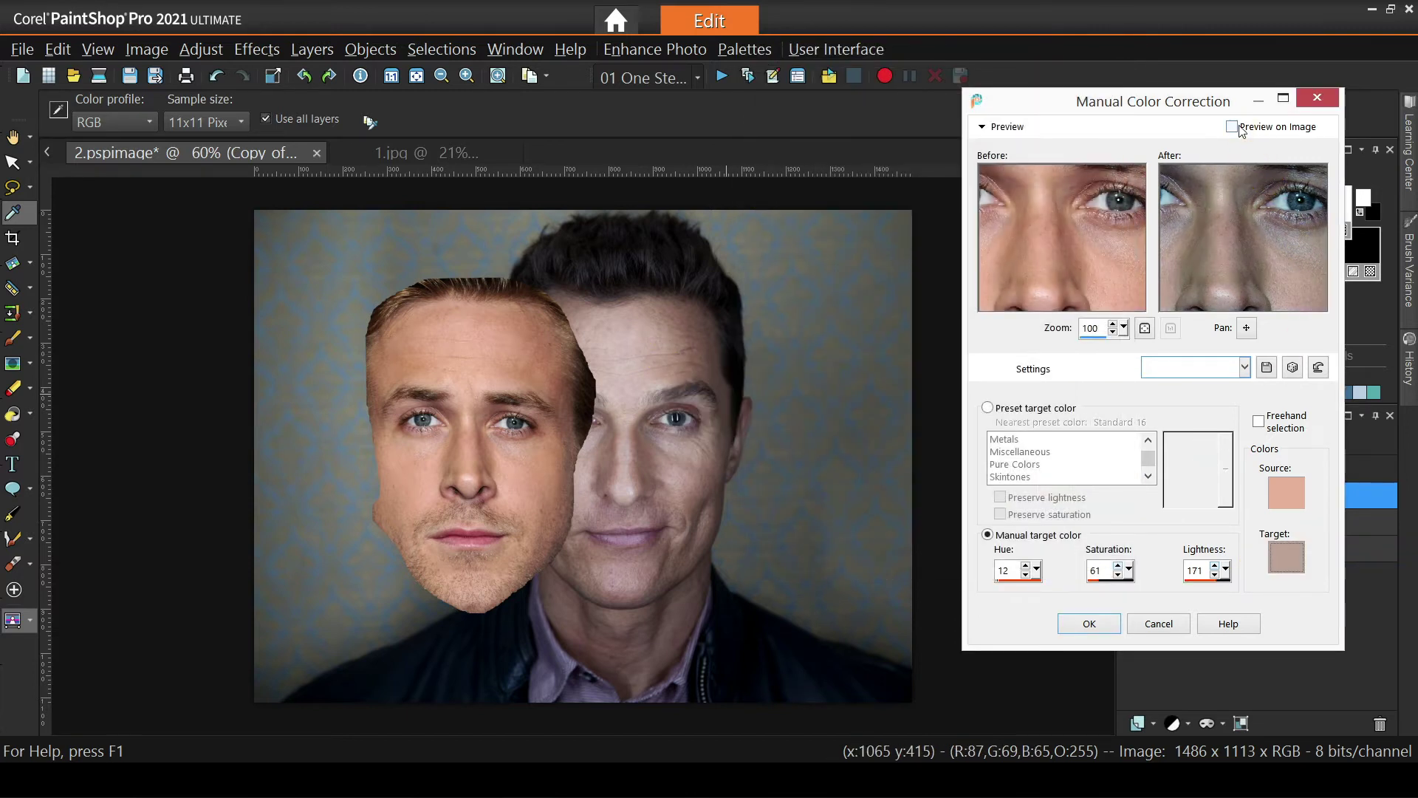
click(1241, 130)
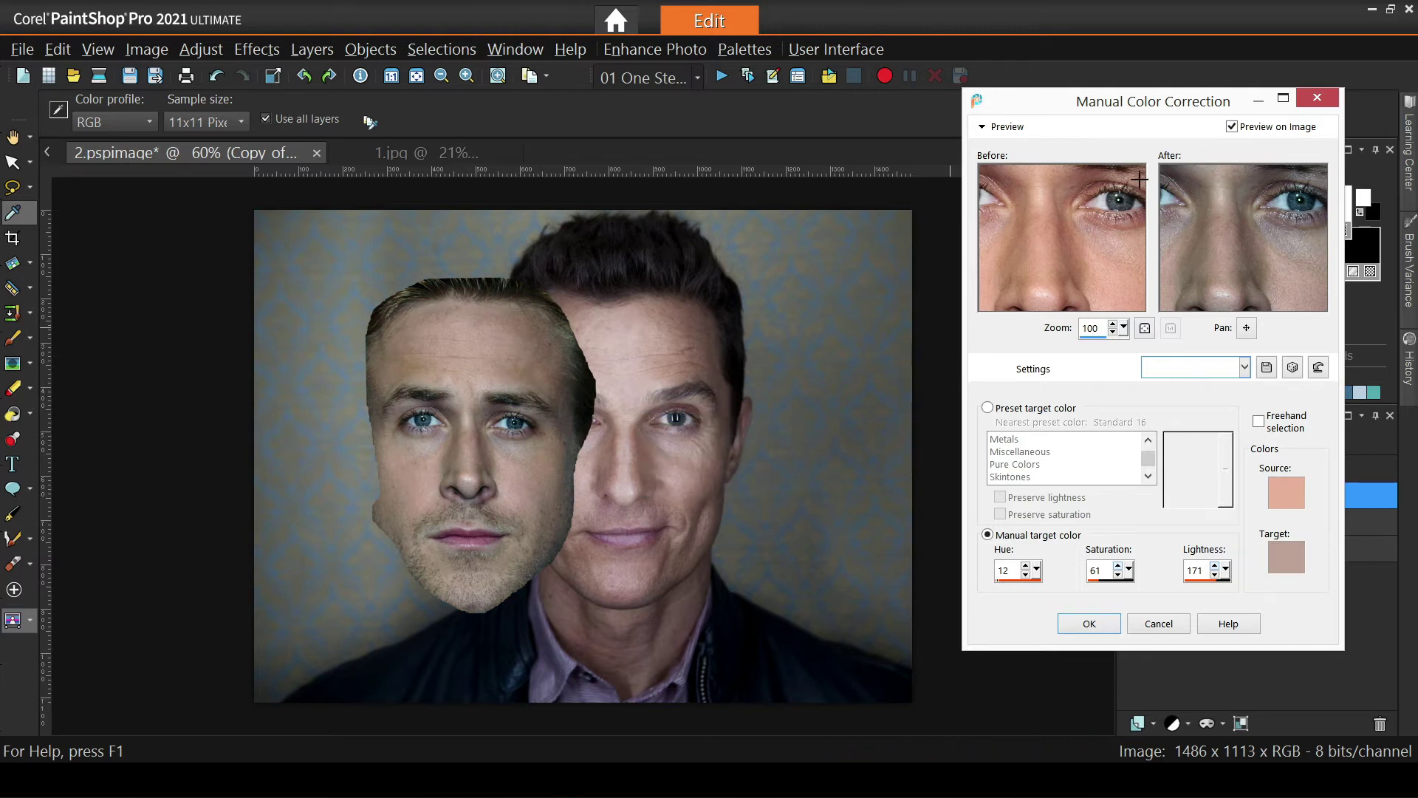
click(1232, 127)
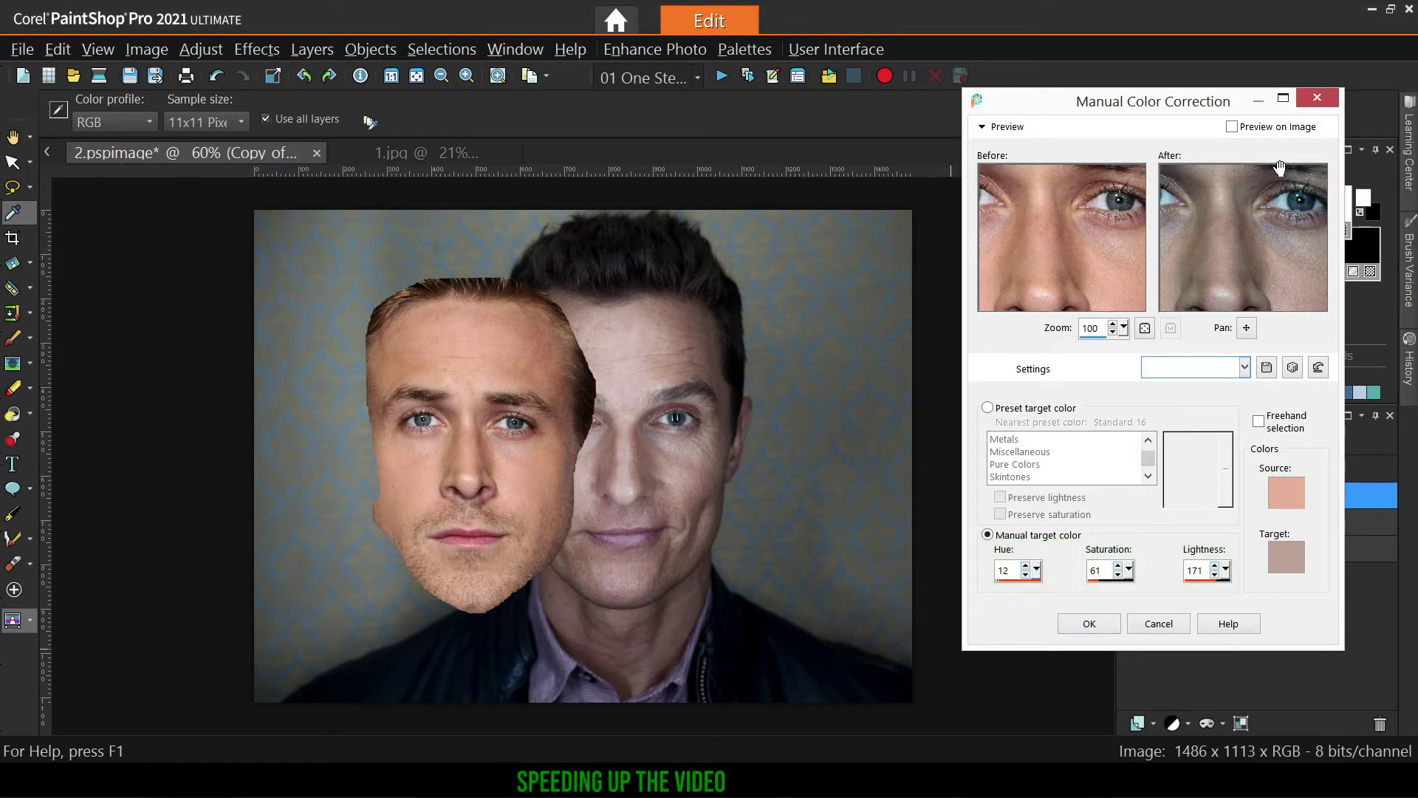
- Reset the colour correction to default and resample the source colour from the pasted face's skin
click(1319, 368)
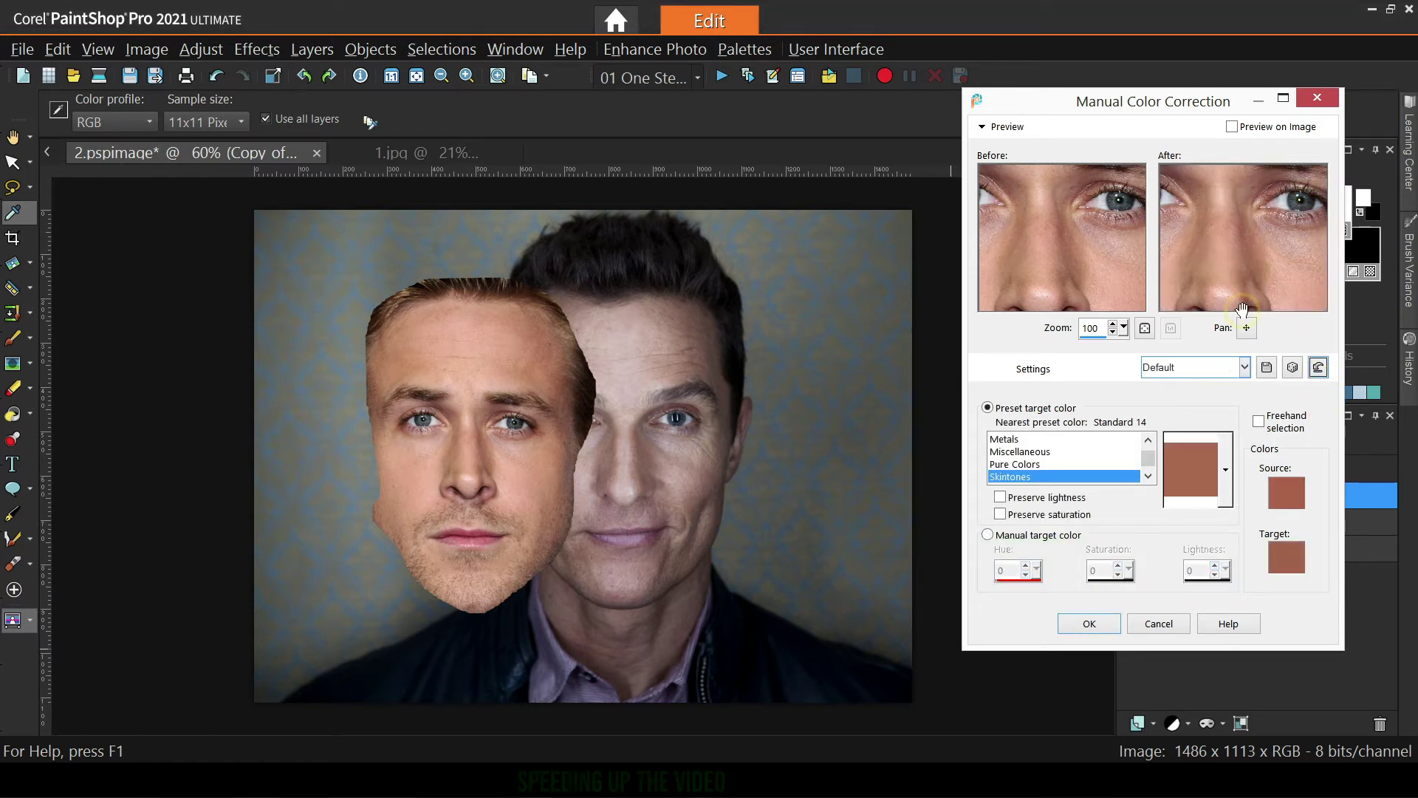
click(1286, 492)
click(473, 473)
click(1014, 555)
- Set a manual target colour of Hue 246, Saturation 44, Lightness 208 and apply it
click(1231, 127)
click(1215, 566)
click(1216, 566)
click(1215, 565)
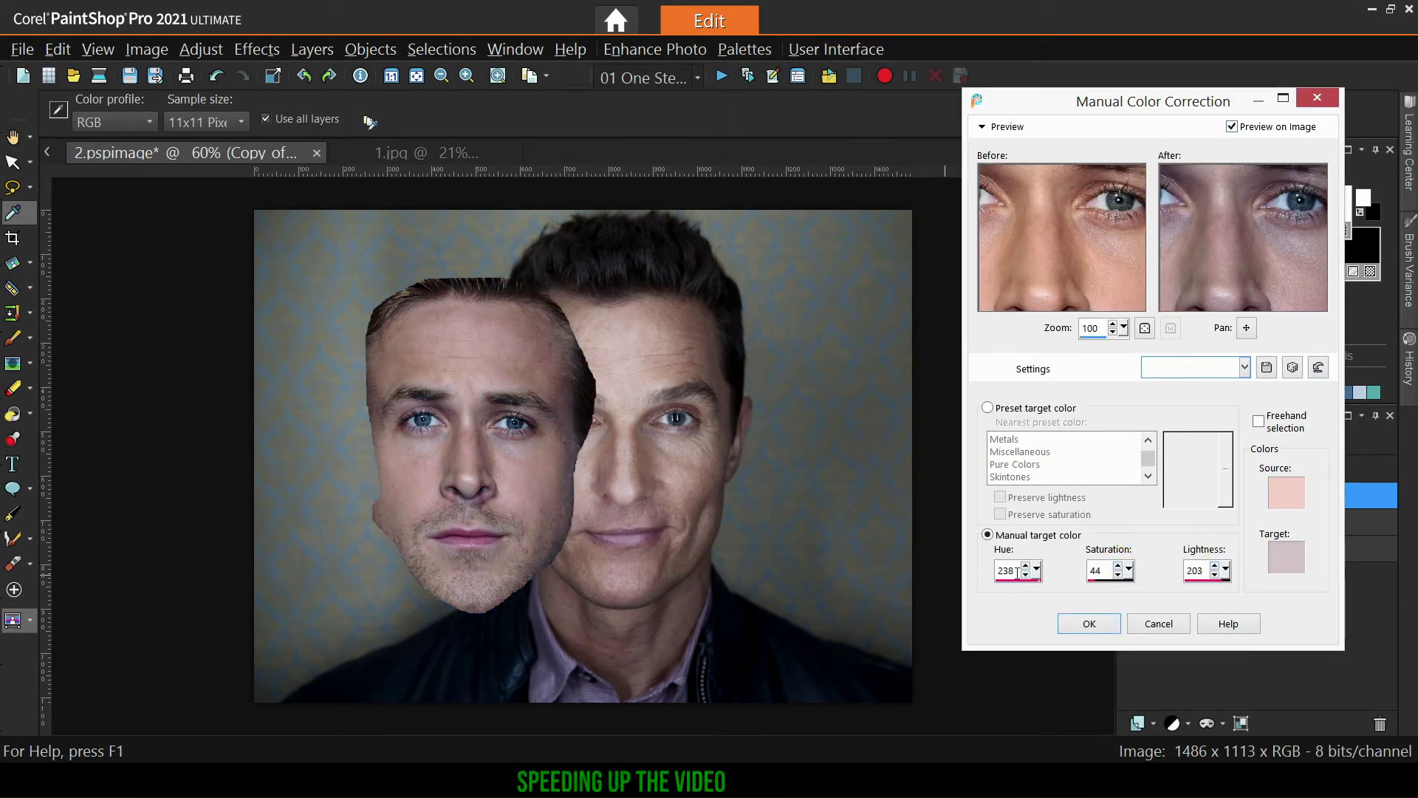
drag(999, 571, 1044, 569)
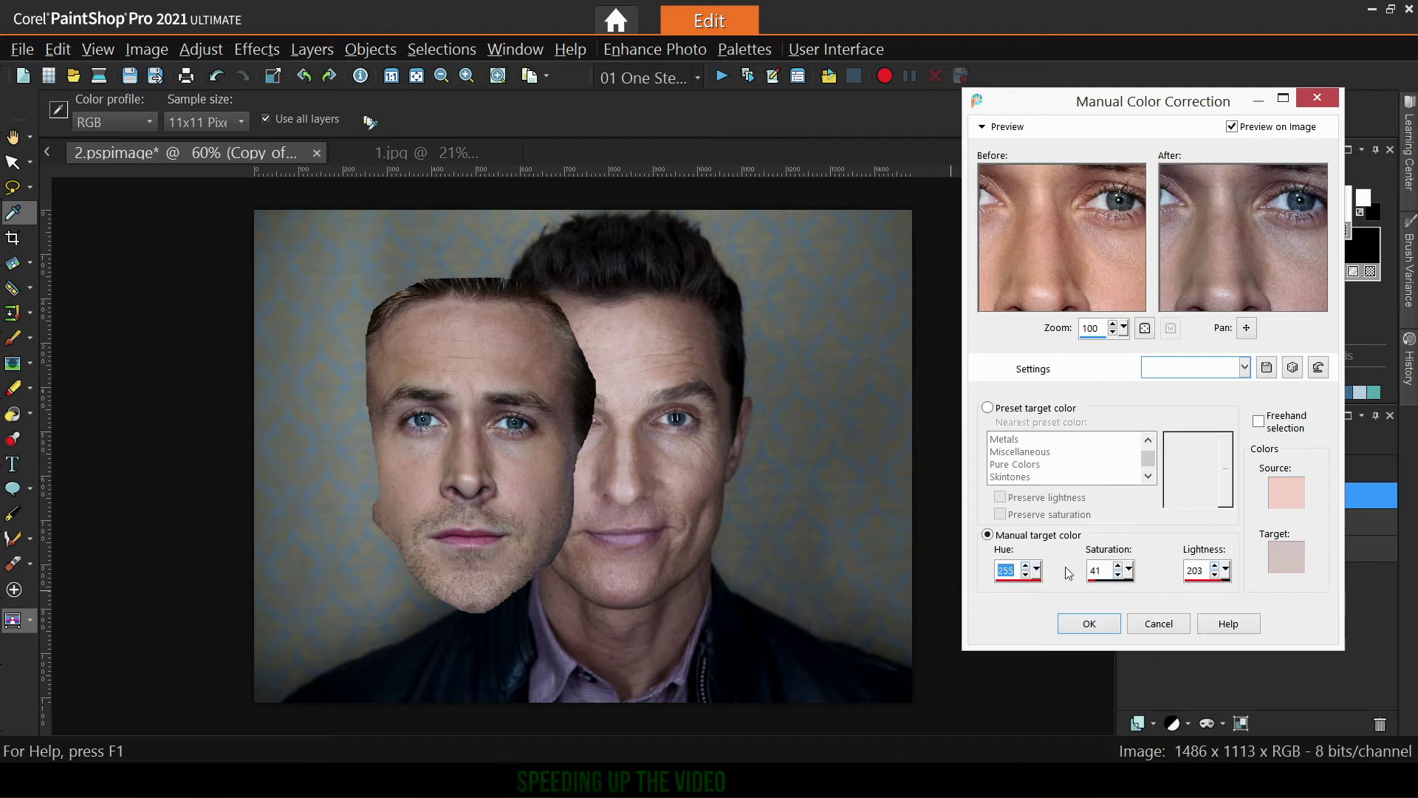
click(1026, 574)
click(1025, 574)
click(1026, 575)
click(1025, 574)
click(1026, 574)
click(1026, 574)
click(1117, 566)
click(1118, 566)
click(1118, 566)
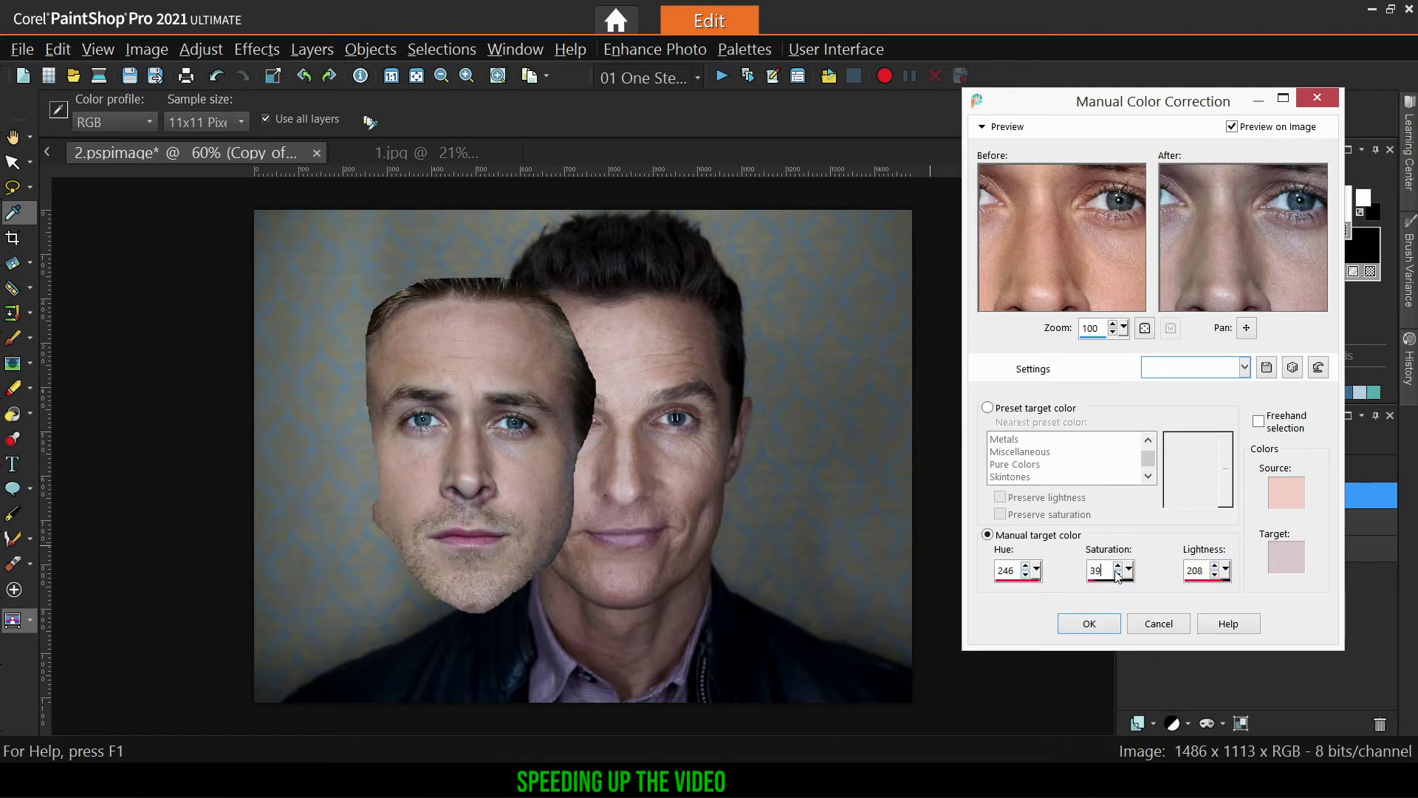
click(1089, 624)
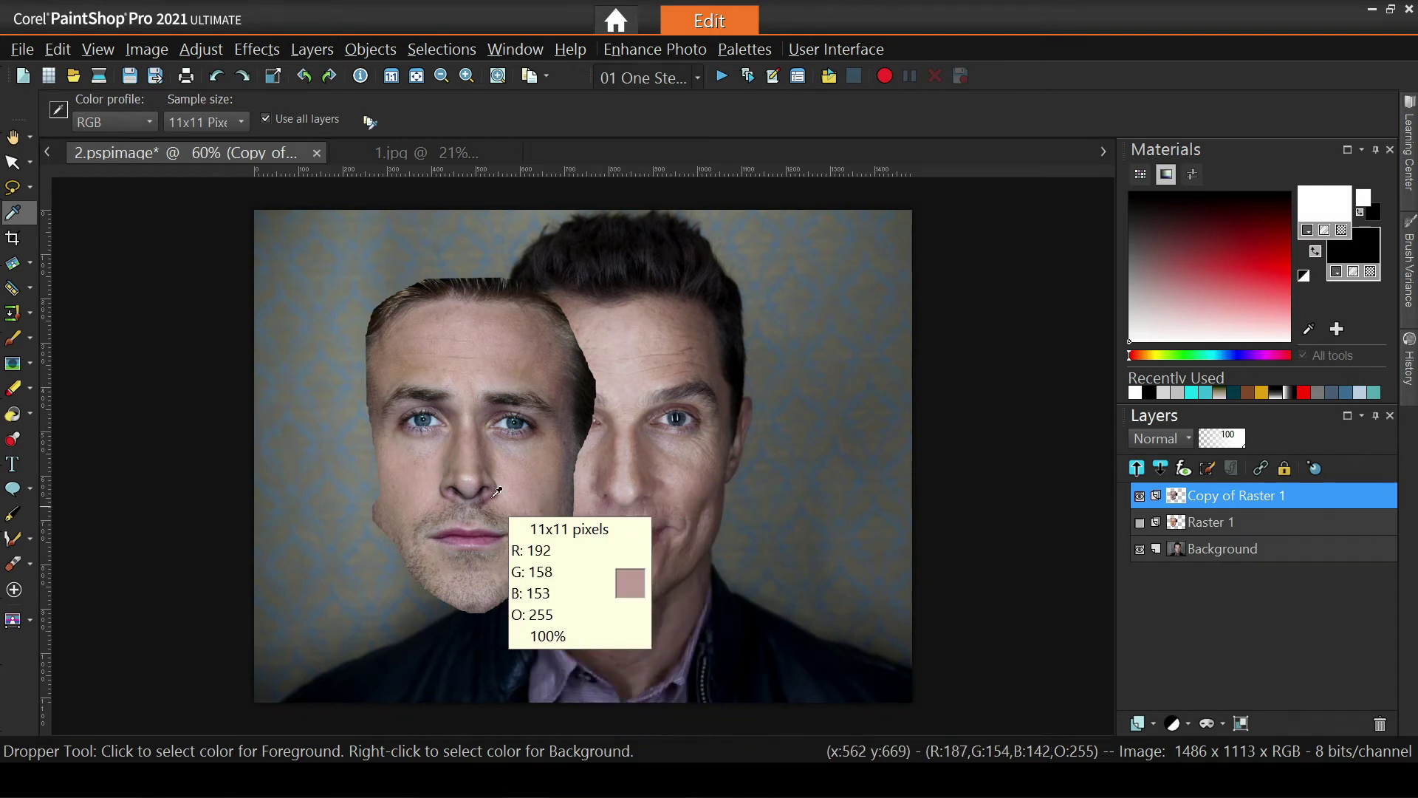
- Move the pasted face over the original face, lowering its opacity to check alignment
key(k)
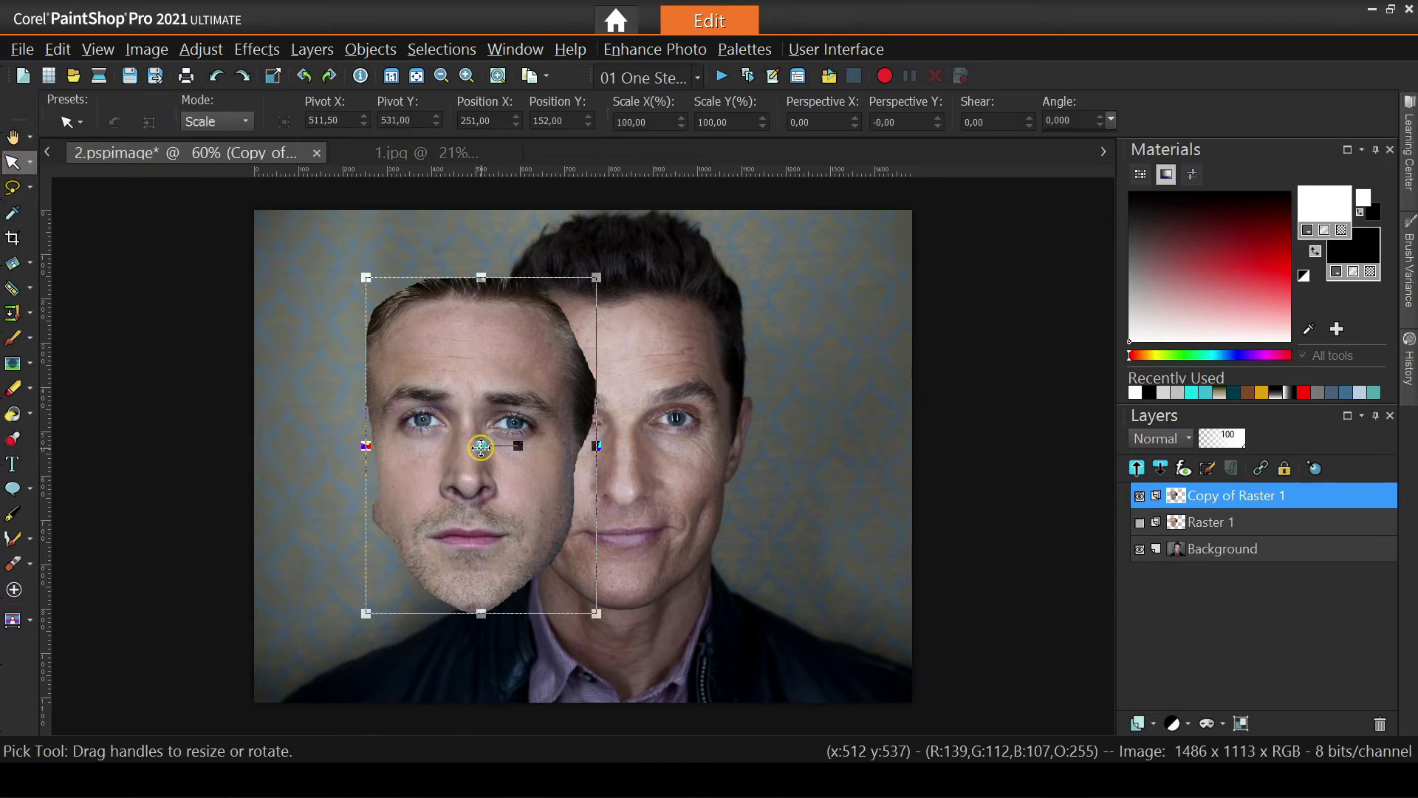
drag(481, 447, 617, 439)
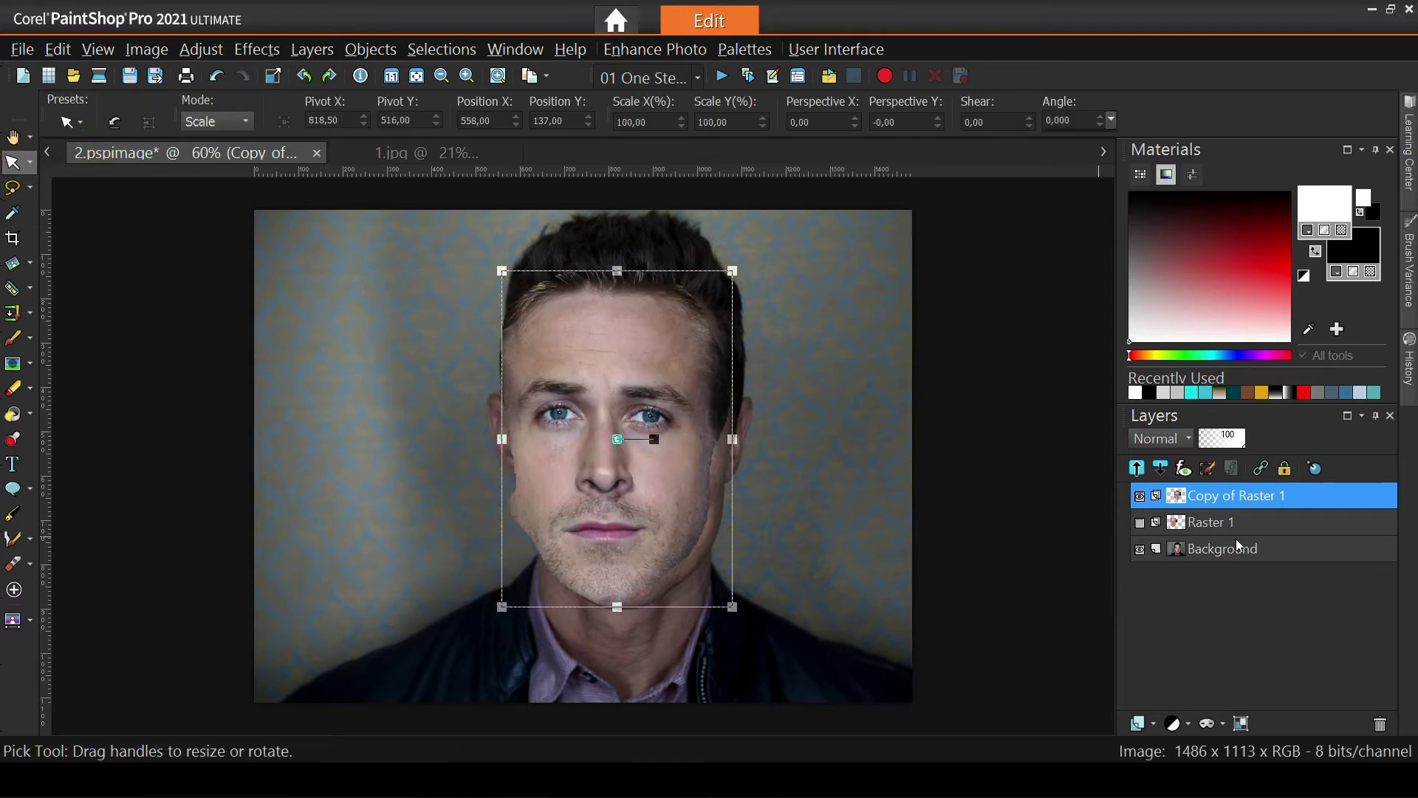
scroll(654, 416, up, 3)
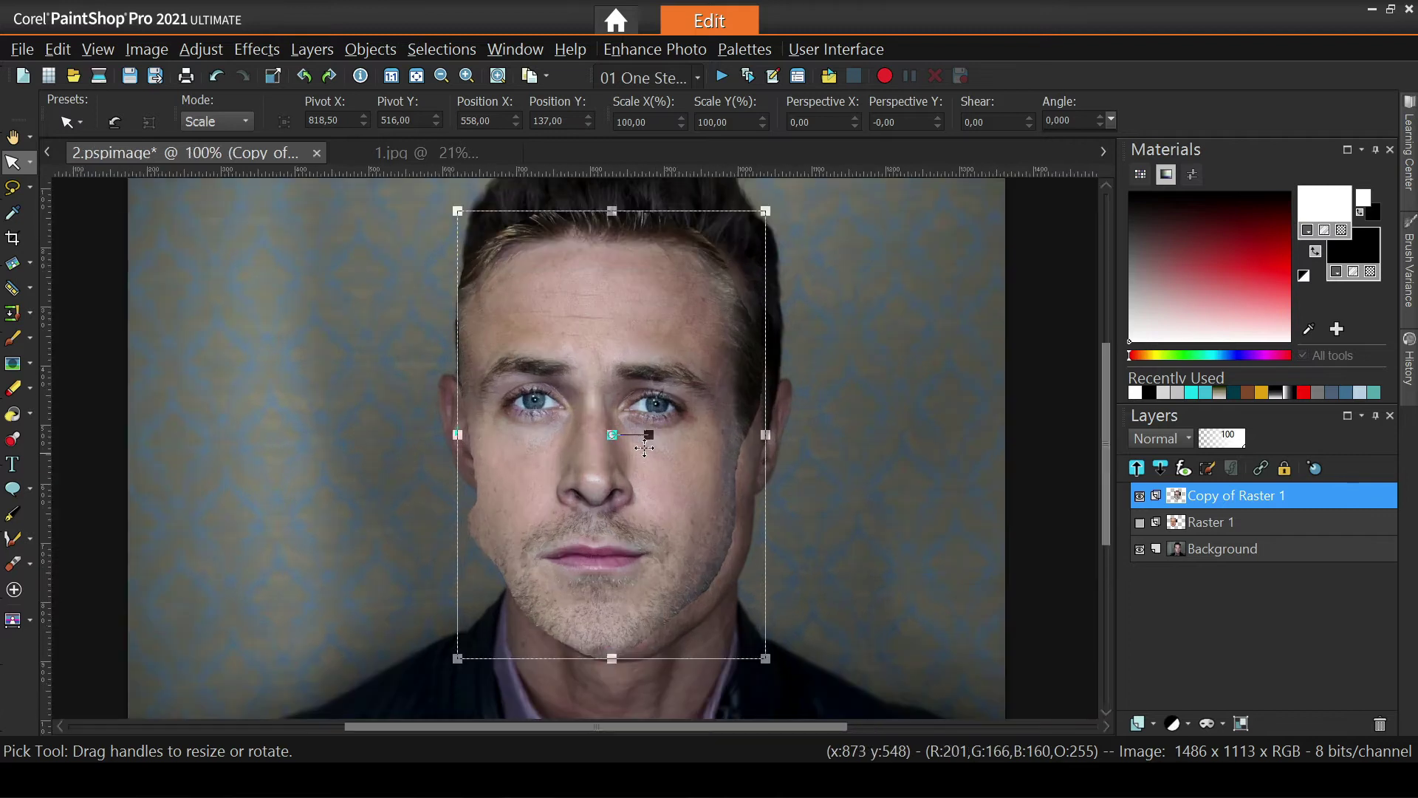
drag(608, 429, 624, 439)
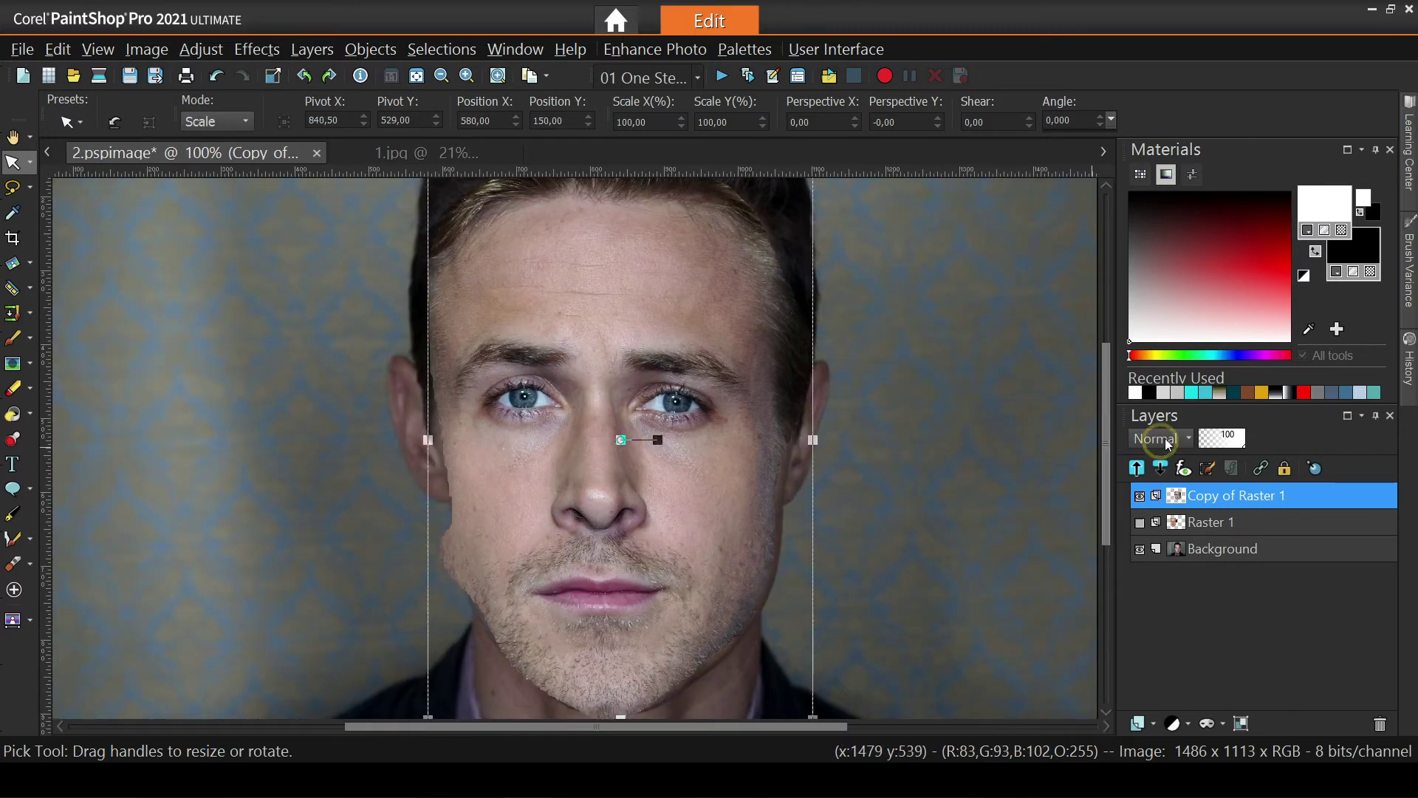
drag(1232, 444, 1228, 444)
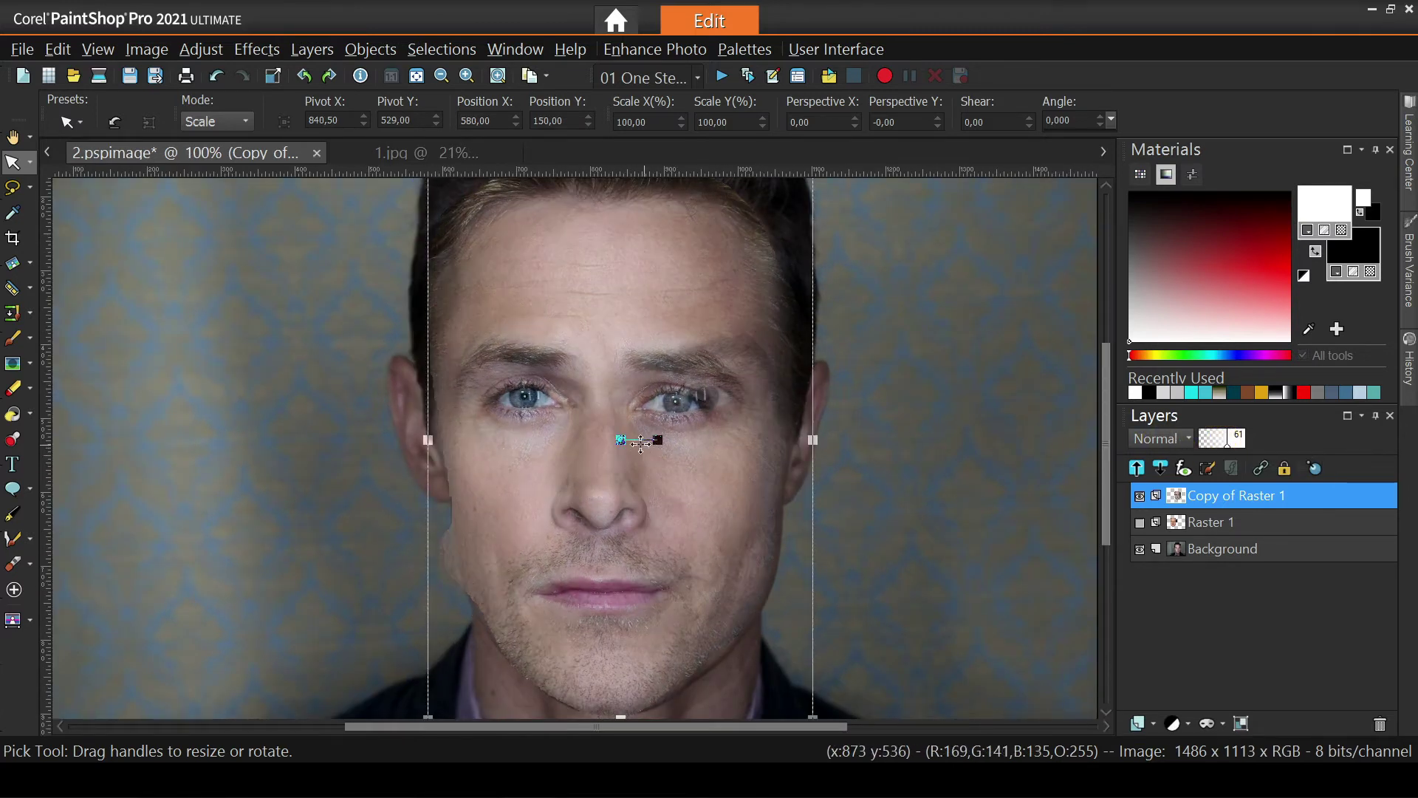
mouse_move(627, 439)
mouse_down()
mouse_move(619, 449)
mouse_move(631, 440)
mouse_up()
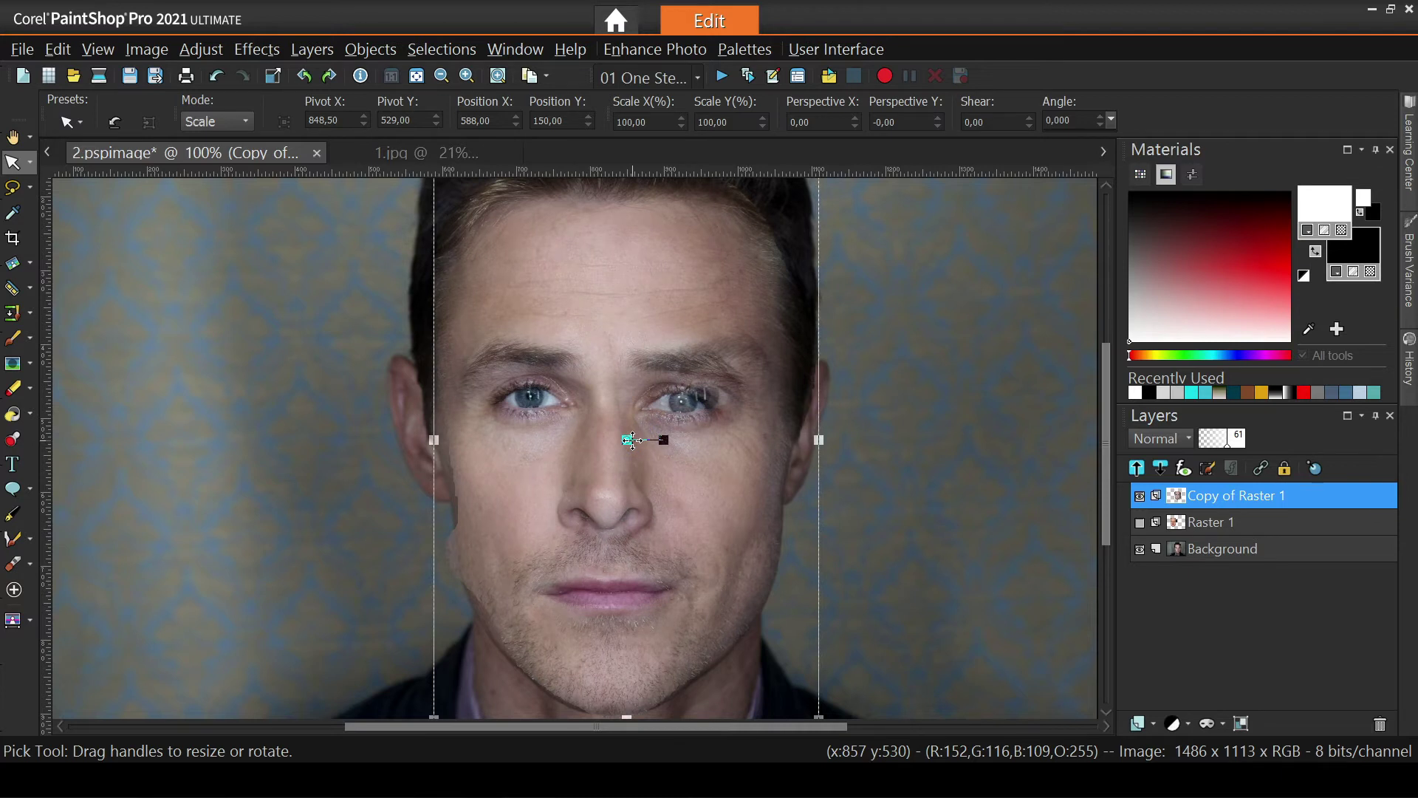
scroll(642, 434, down, 3)
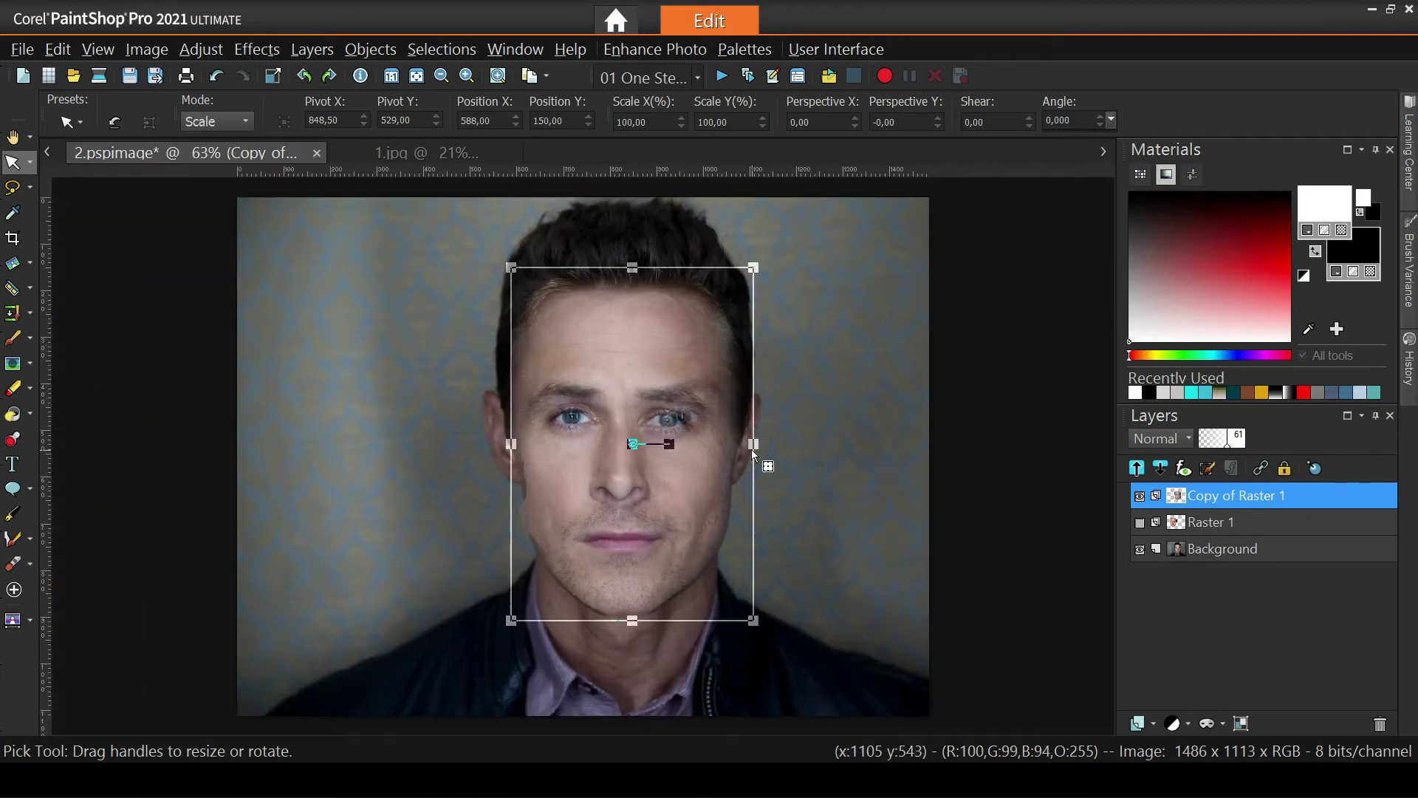
- Scale the face to 105.59% by 102.13%, rotate it to 358.854°, and restore full opacity
drag(753, 444, 758, 444)
drag(756, 262, 767, 256)
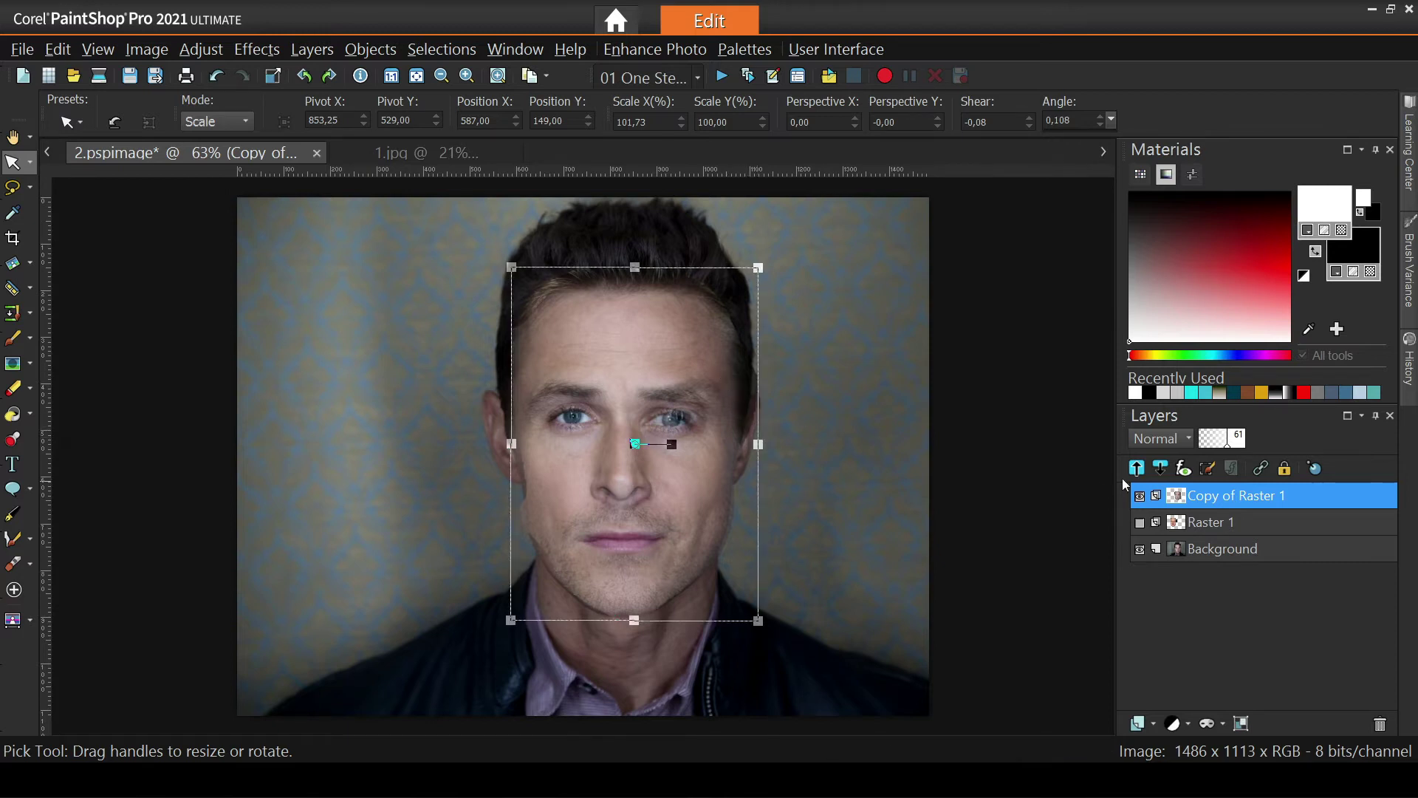
mouse_move(1234, 438)
mouse_down()
mouse_move(1211, 439)
mouse_move(1233, 440)
mouse_up()
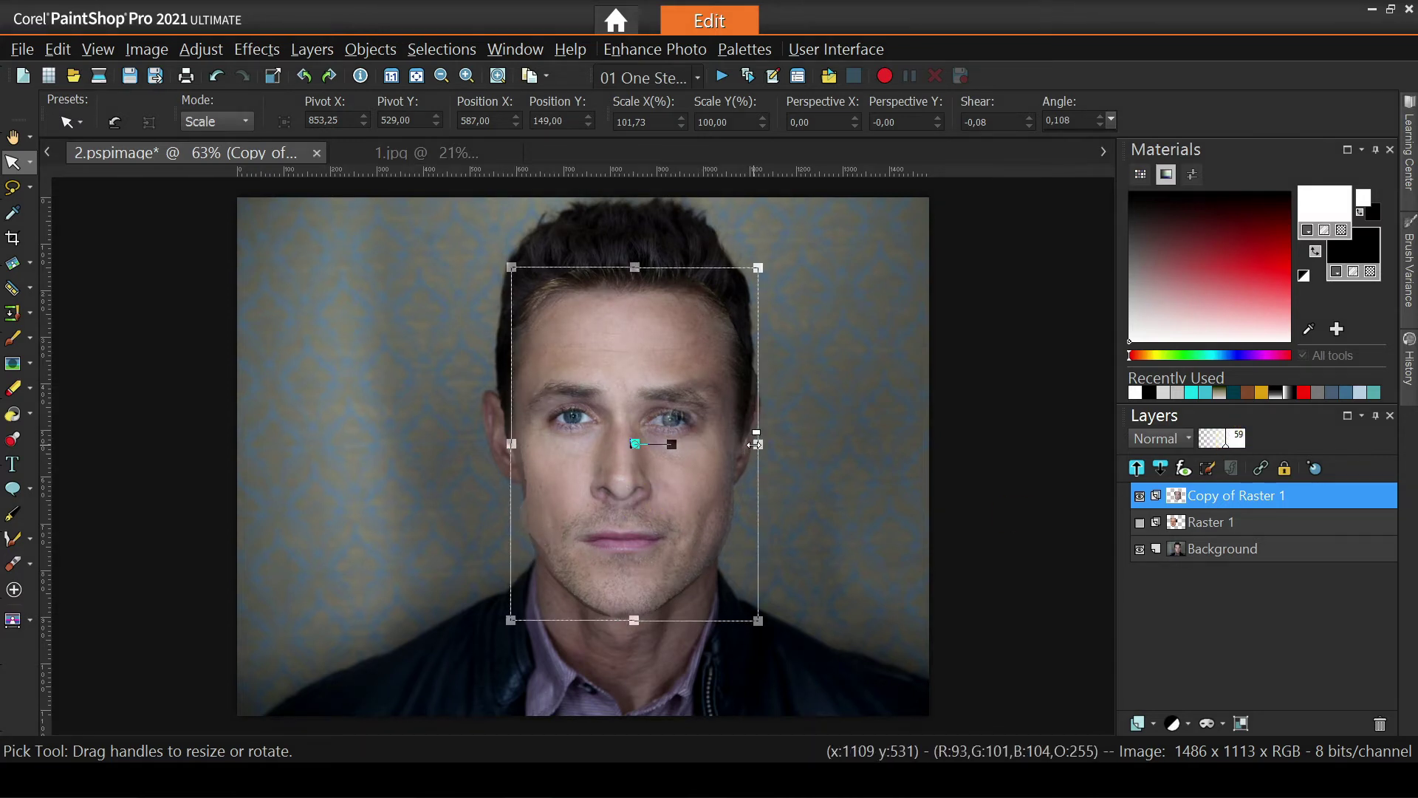
drag(758, 444, 762, 443)
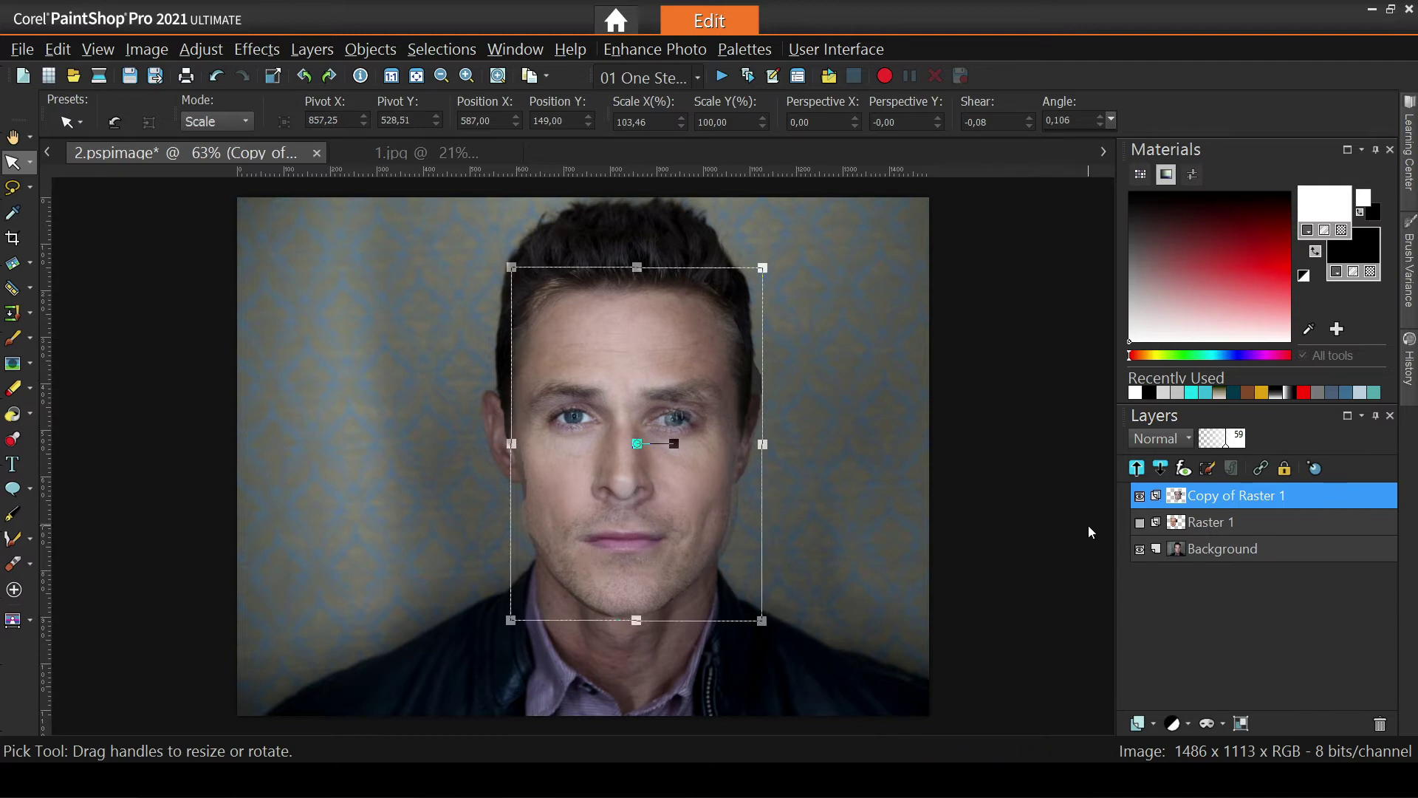
drag(636, 617, 637, 627)
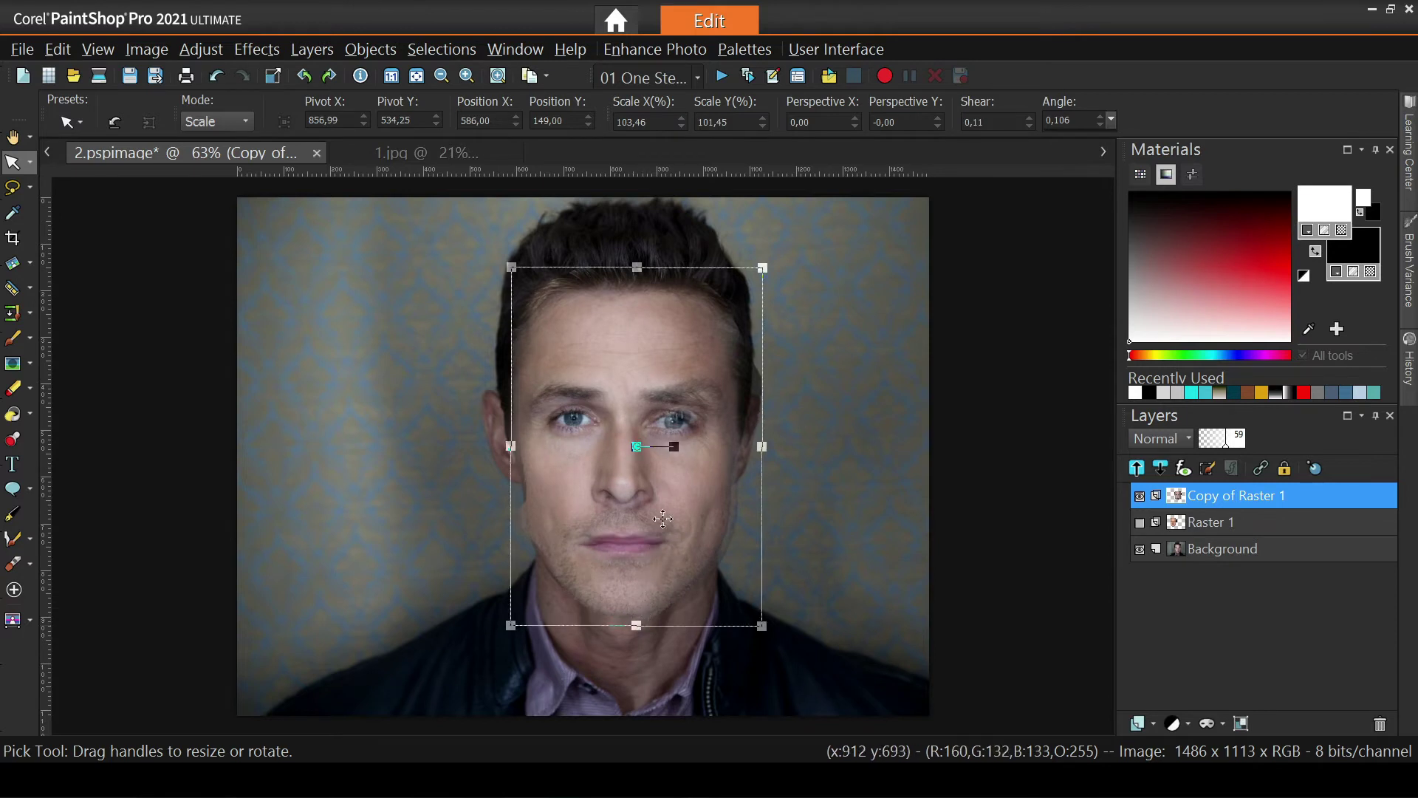
drag(637, 472, 640, 468)
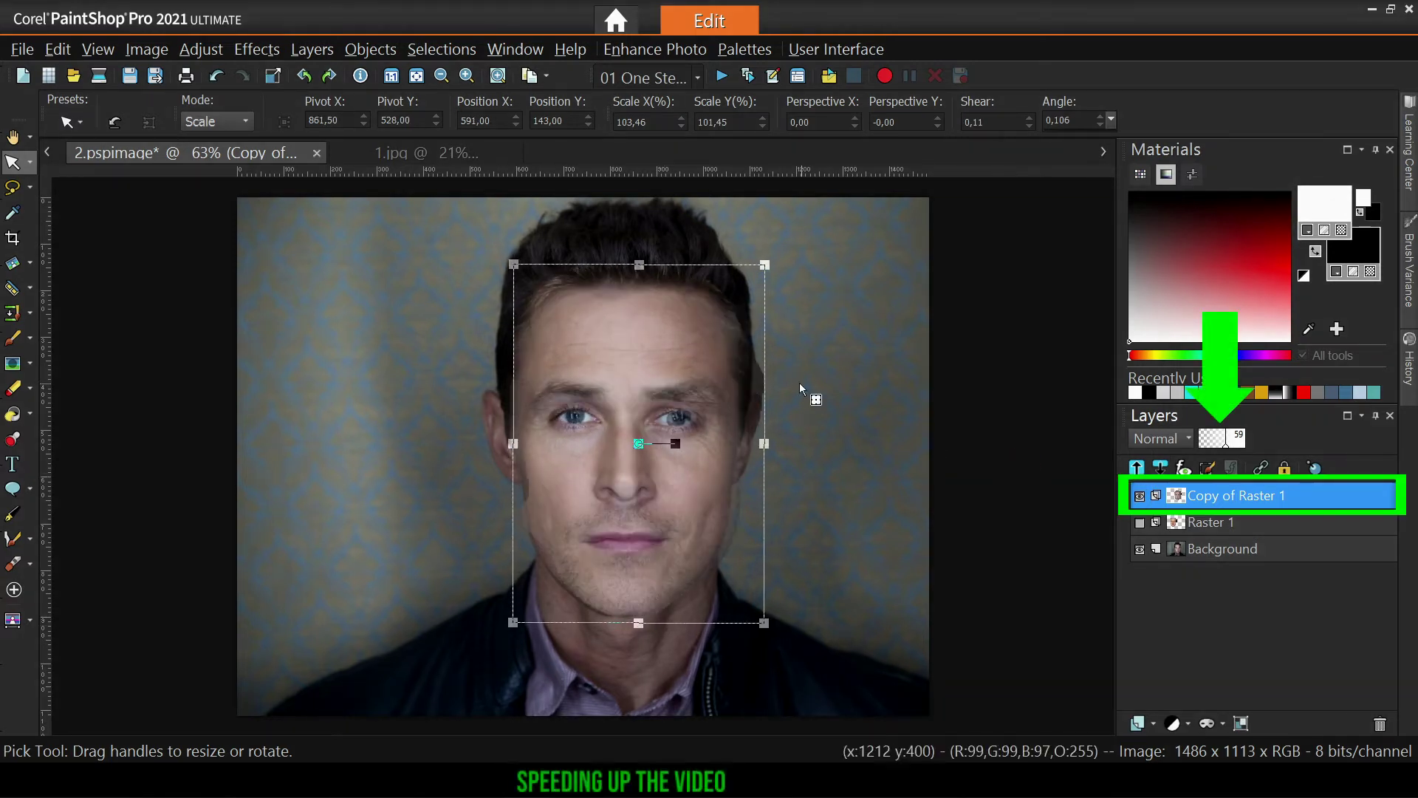
drag(765, 444, 769, 442)
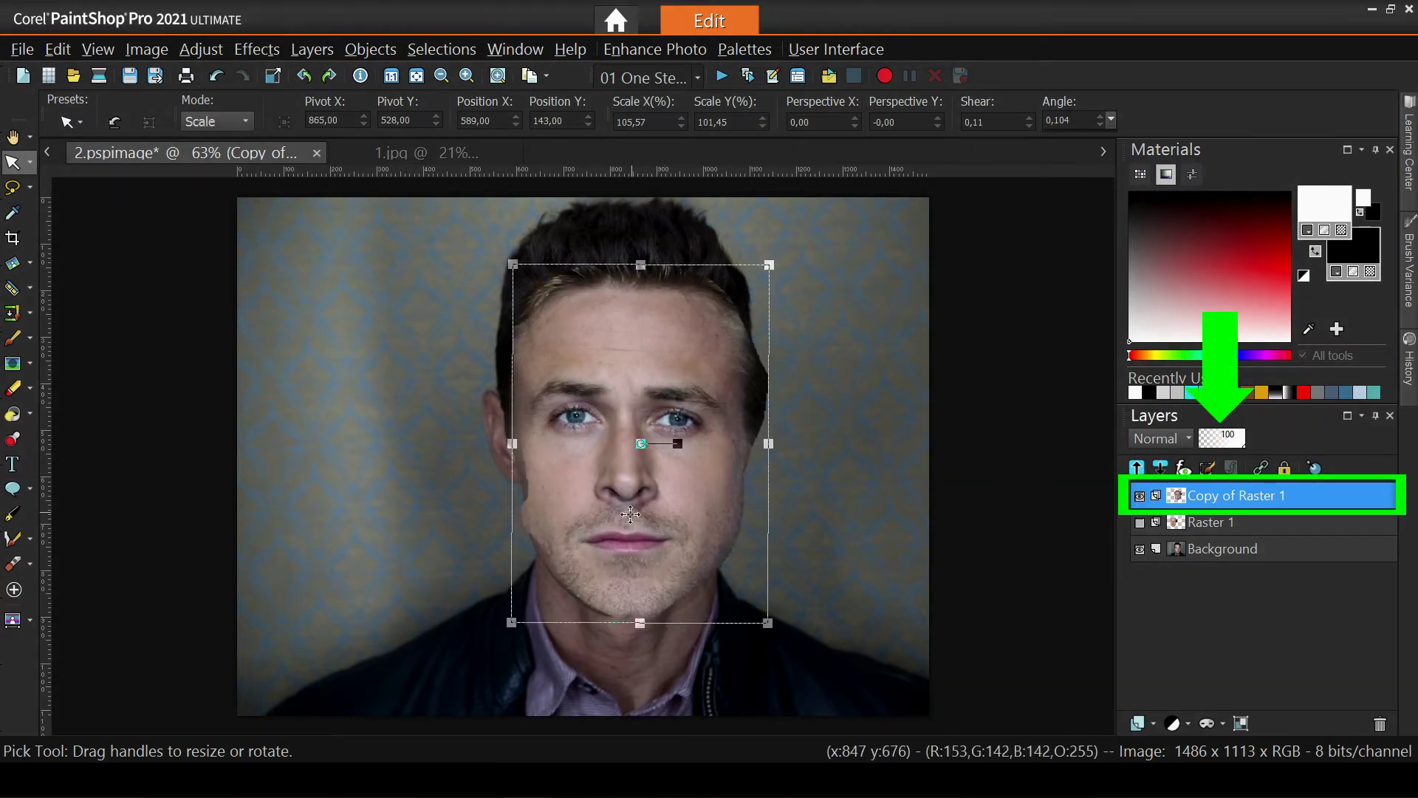
drag(641, 444, 650, 444)
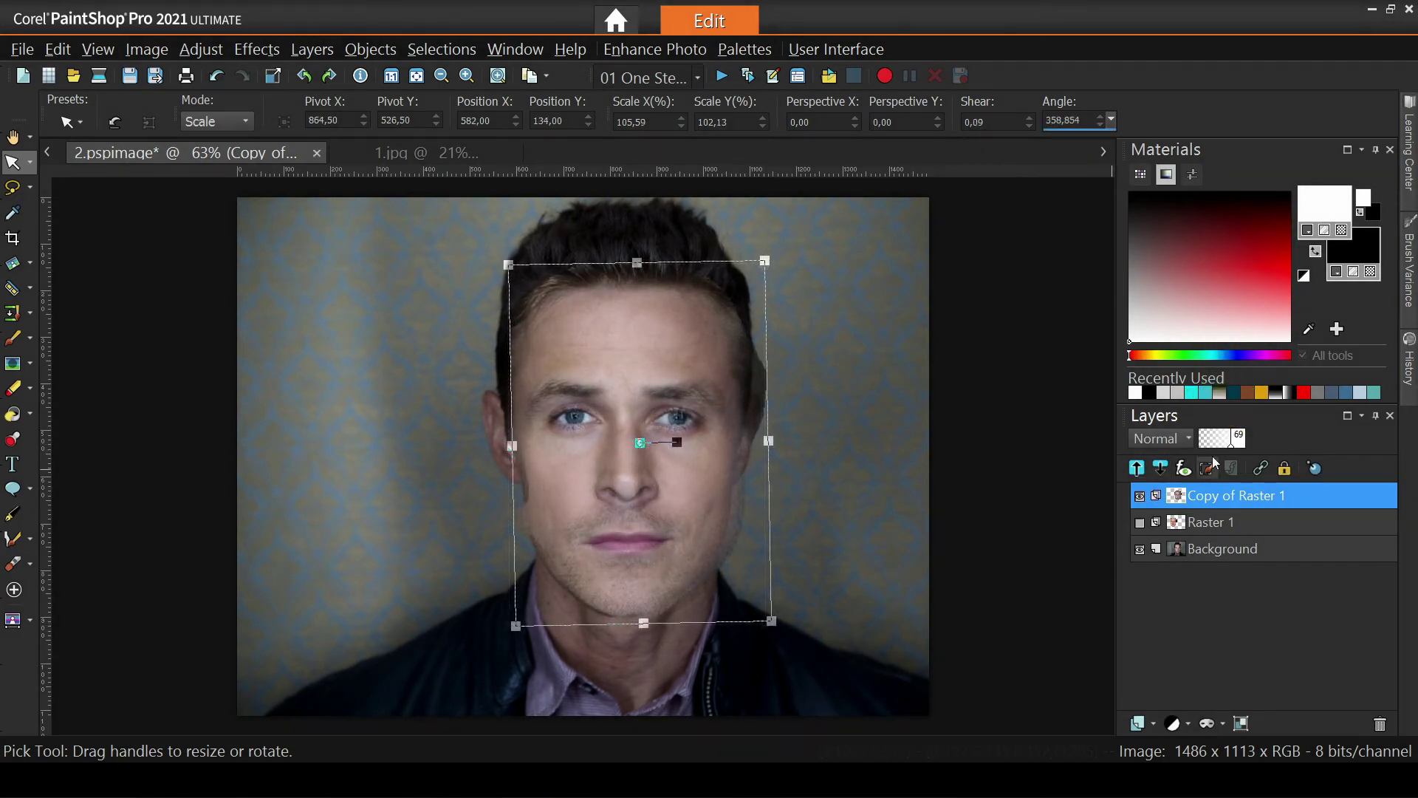
drag(1229, 441, 1271, 446)
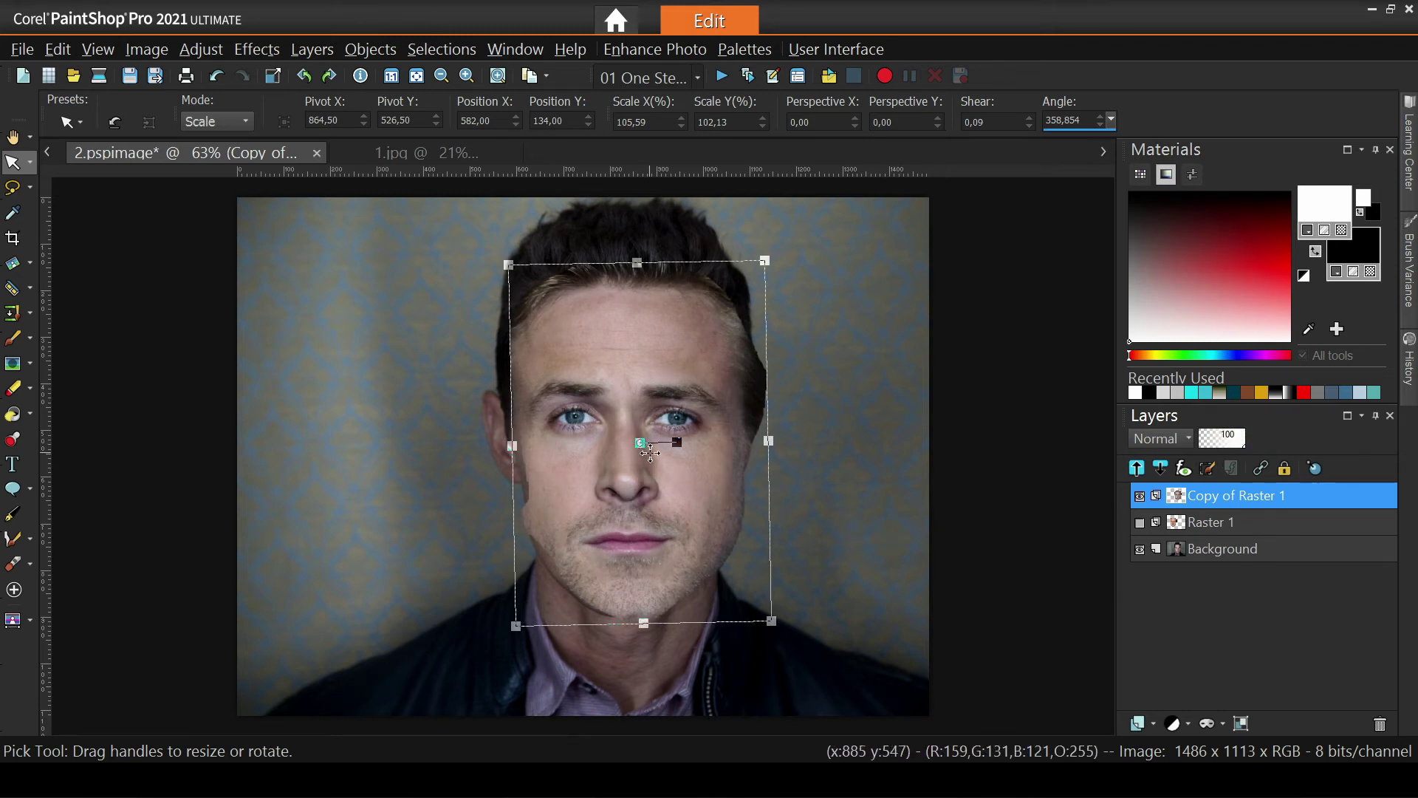
- Commit the face transform and add a Show All mask to Copy of Raster 1
click(646, 448)
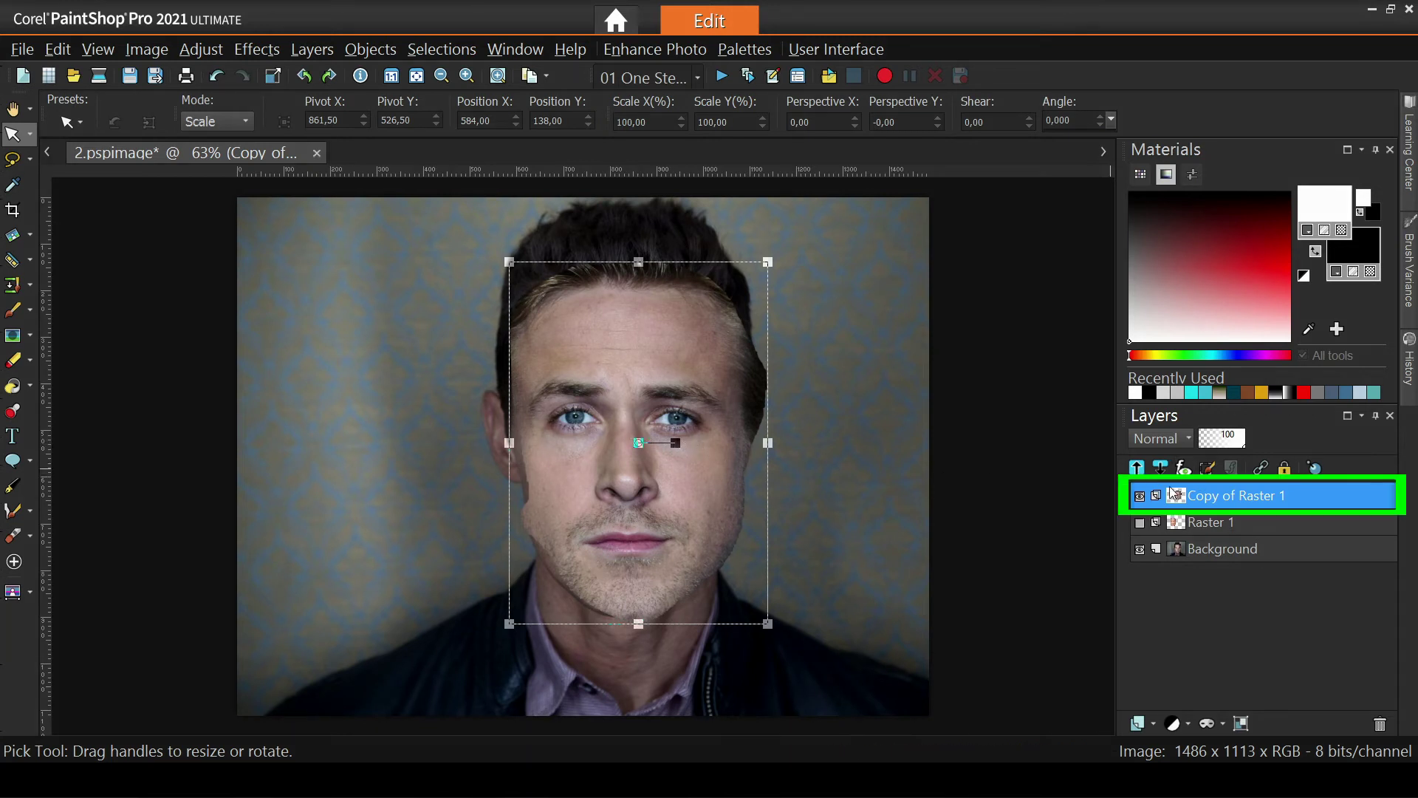
click(1220, 724)
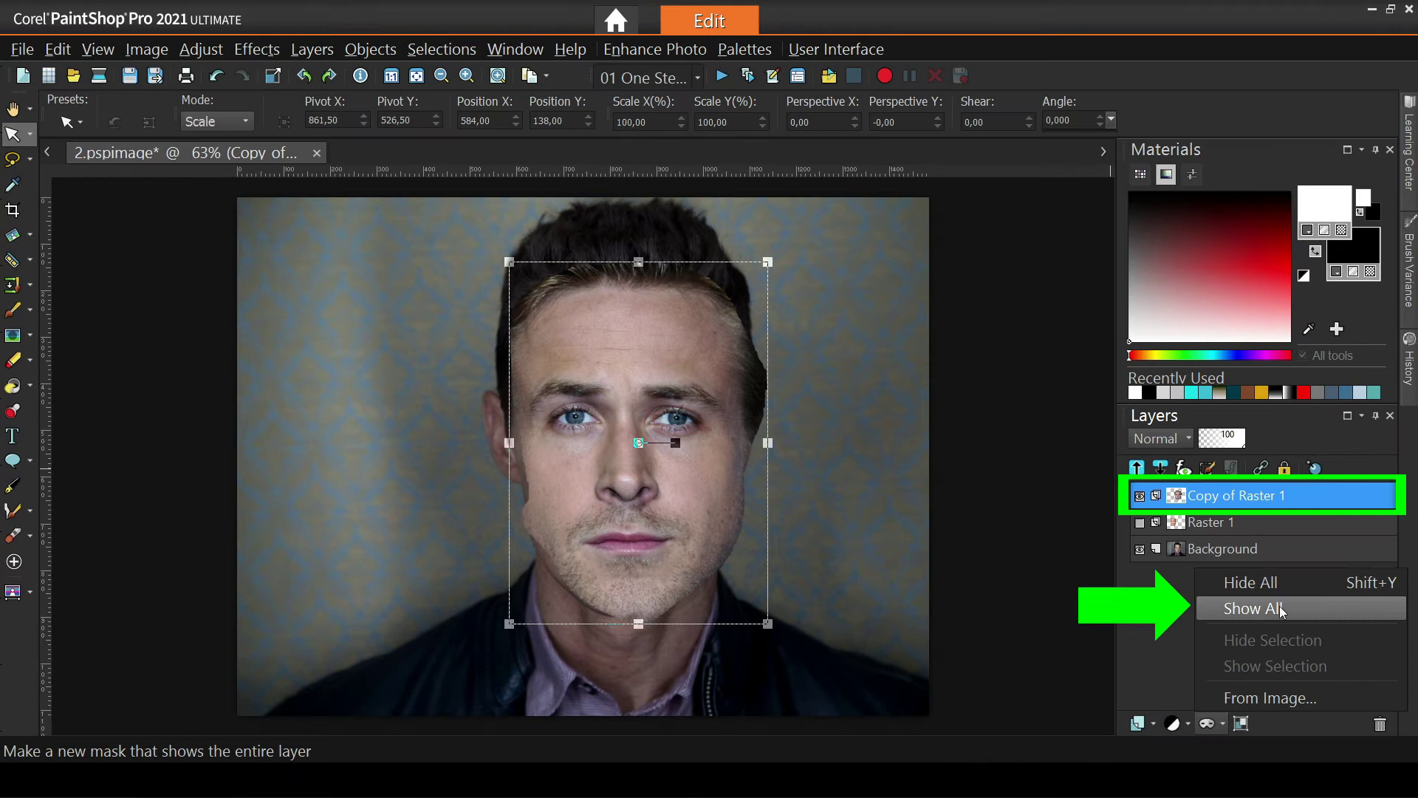
click(1256, 610)
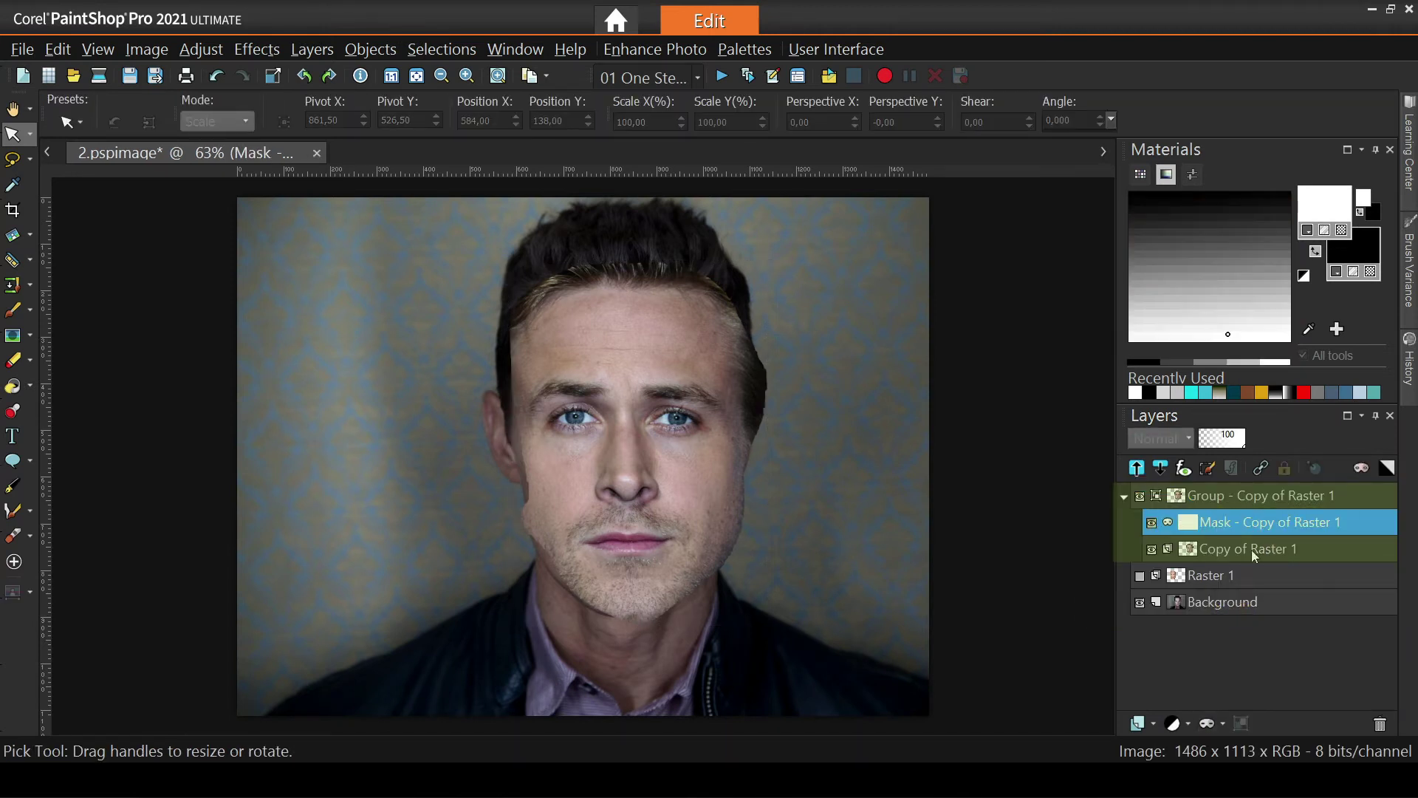
mouse_move(1234, 525)
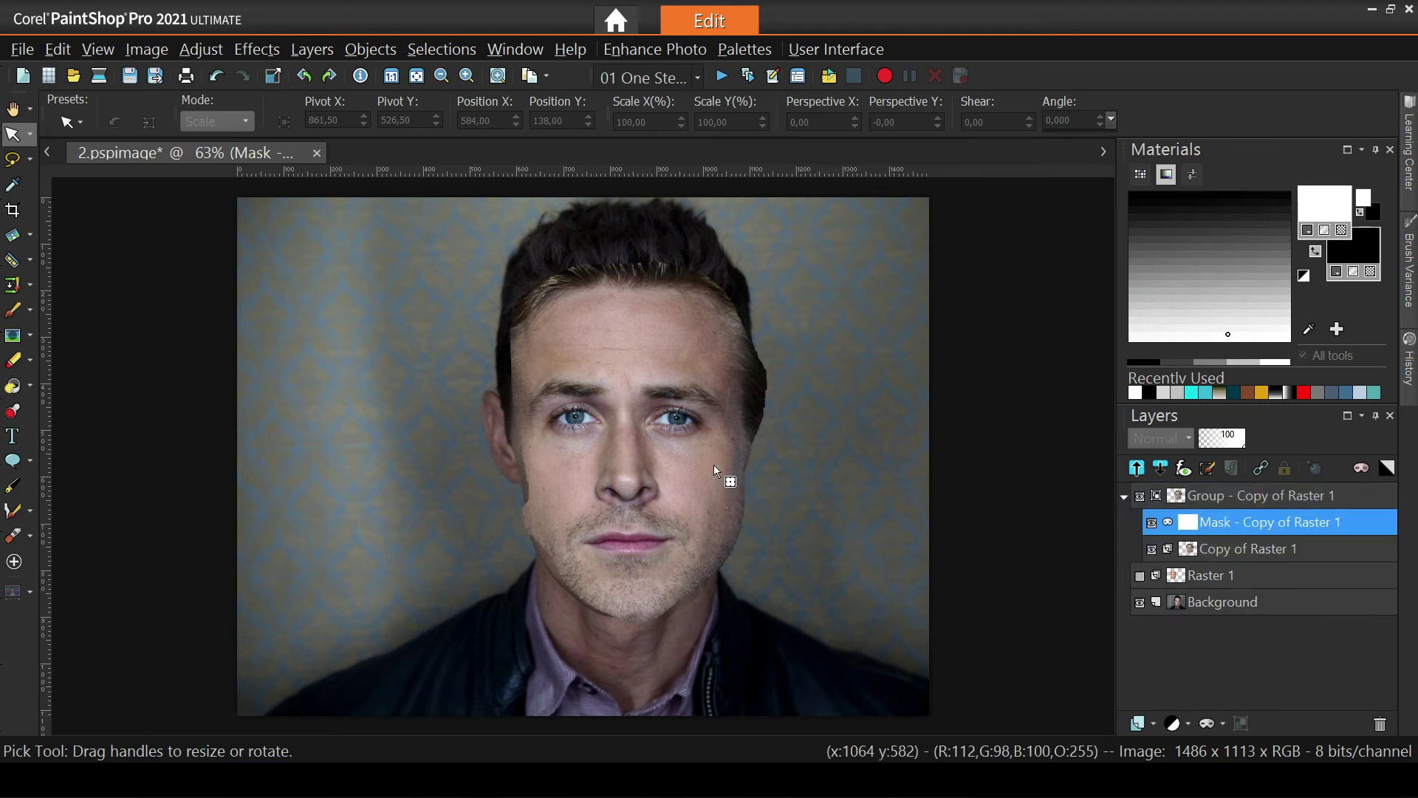
- Select the Paint Brush tool and set the colours to white over black
click(30, 309)
click(117, 308)
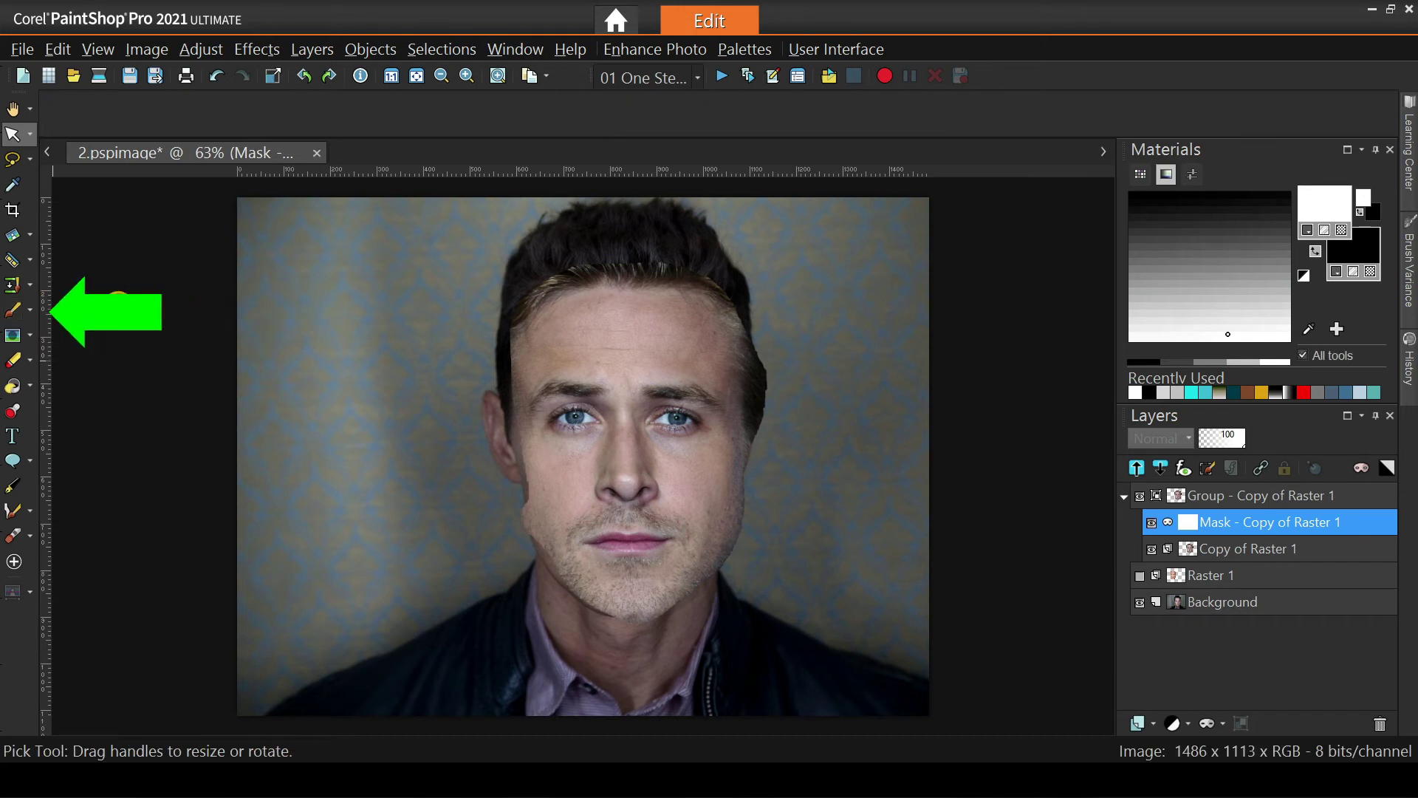
click(1304, 277)
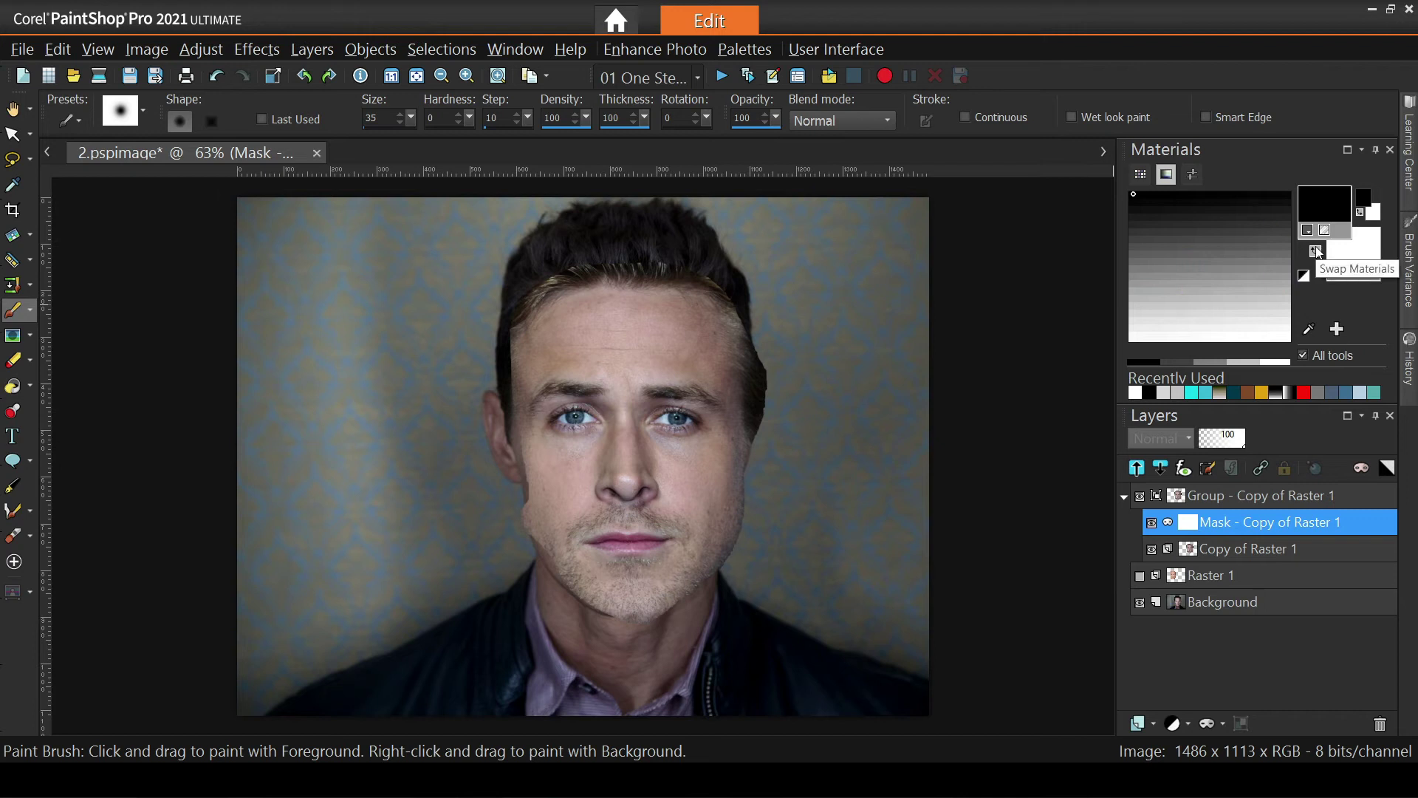
click(1316, 252)
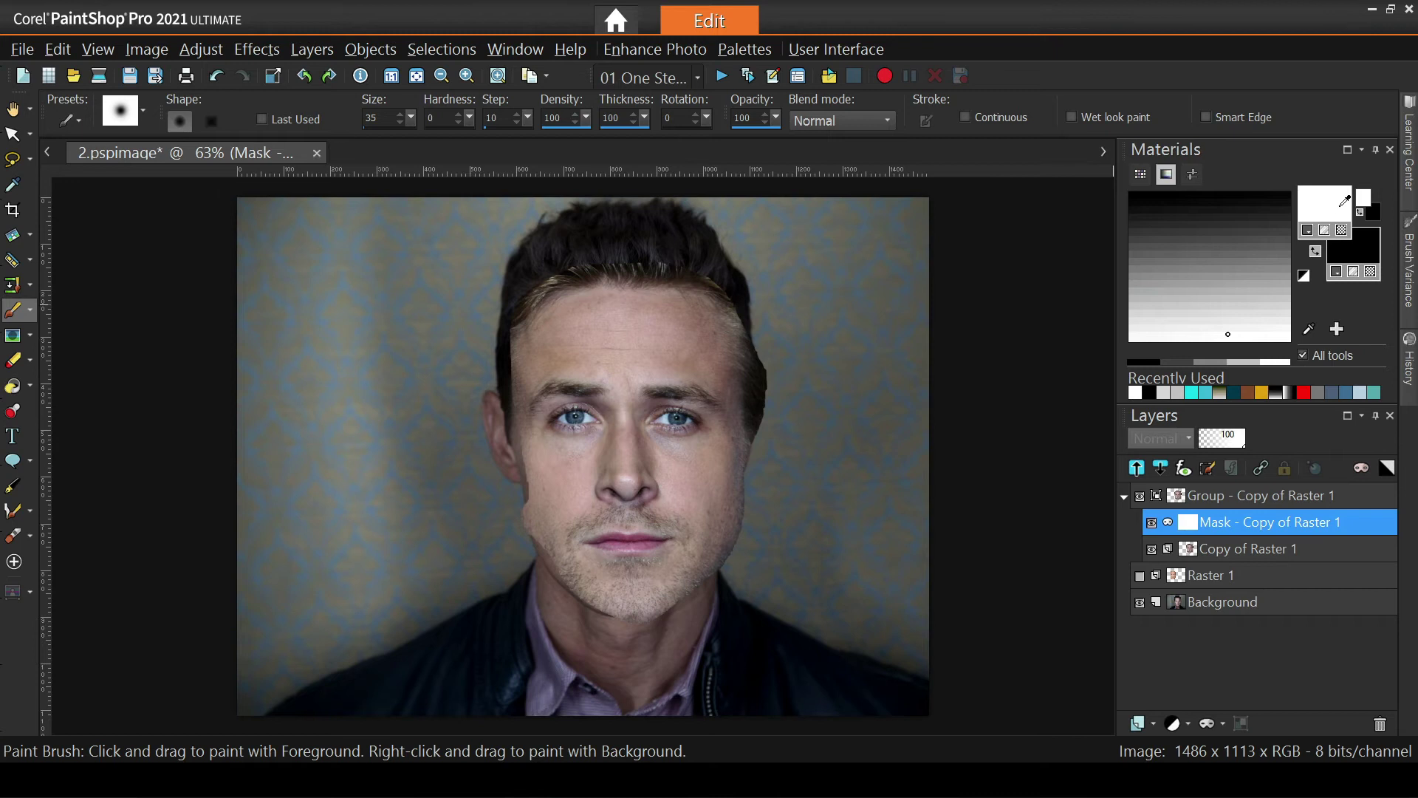
- Enlarge the brush to about 135 and paint black on the mask along hair, cheek, jaw and neck
click(1315, 190)
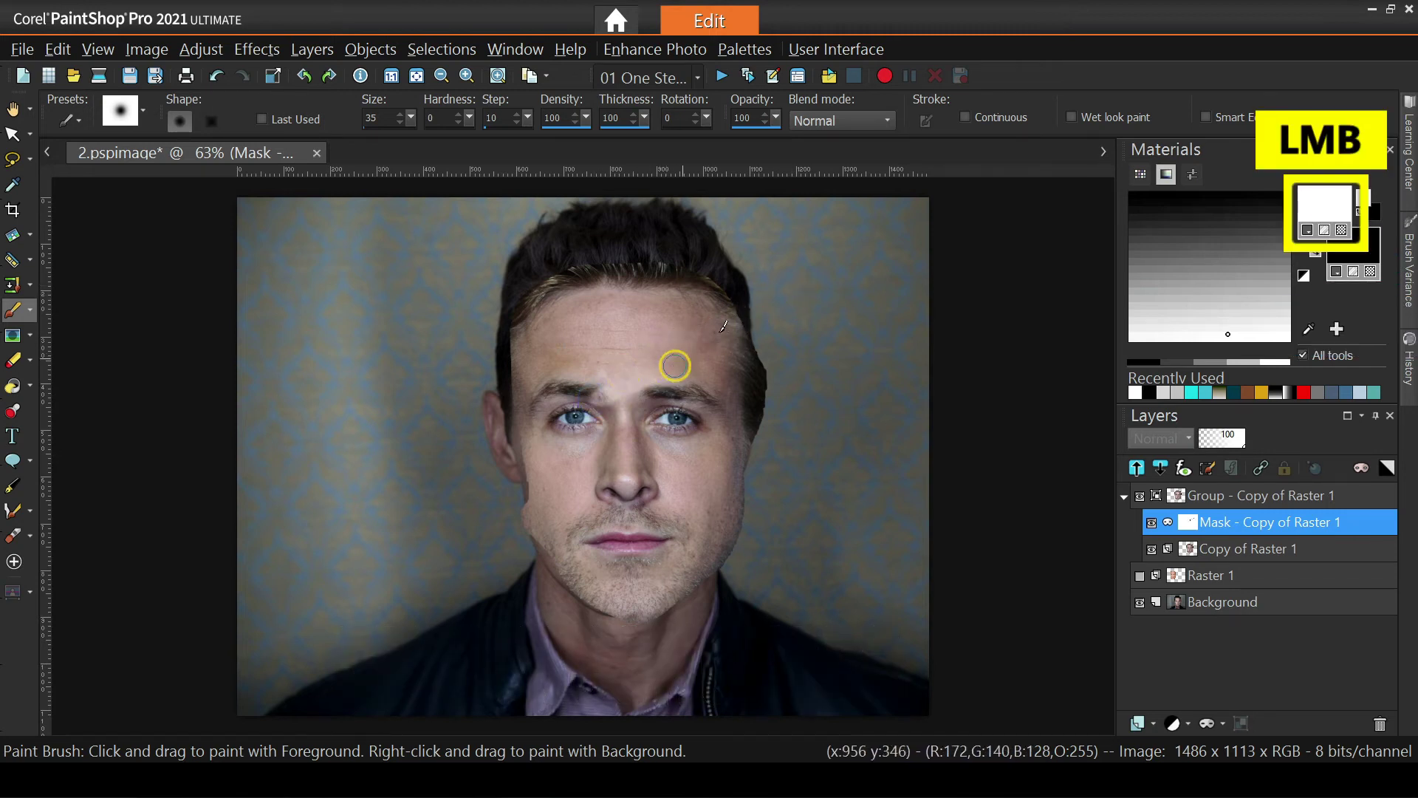
mouse_move(687, 357)
mouse_down()
mouse_move(794, 339)
mouse_move(754, 247)
mouse_move(721, 258)
mouse_move(762, 331)
mouse_up()
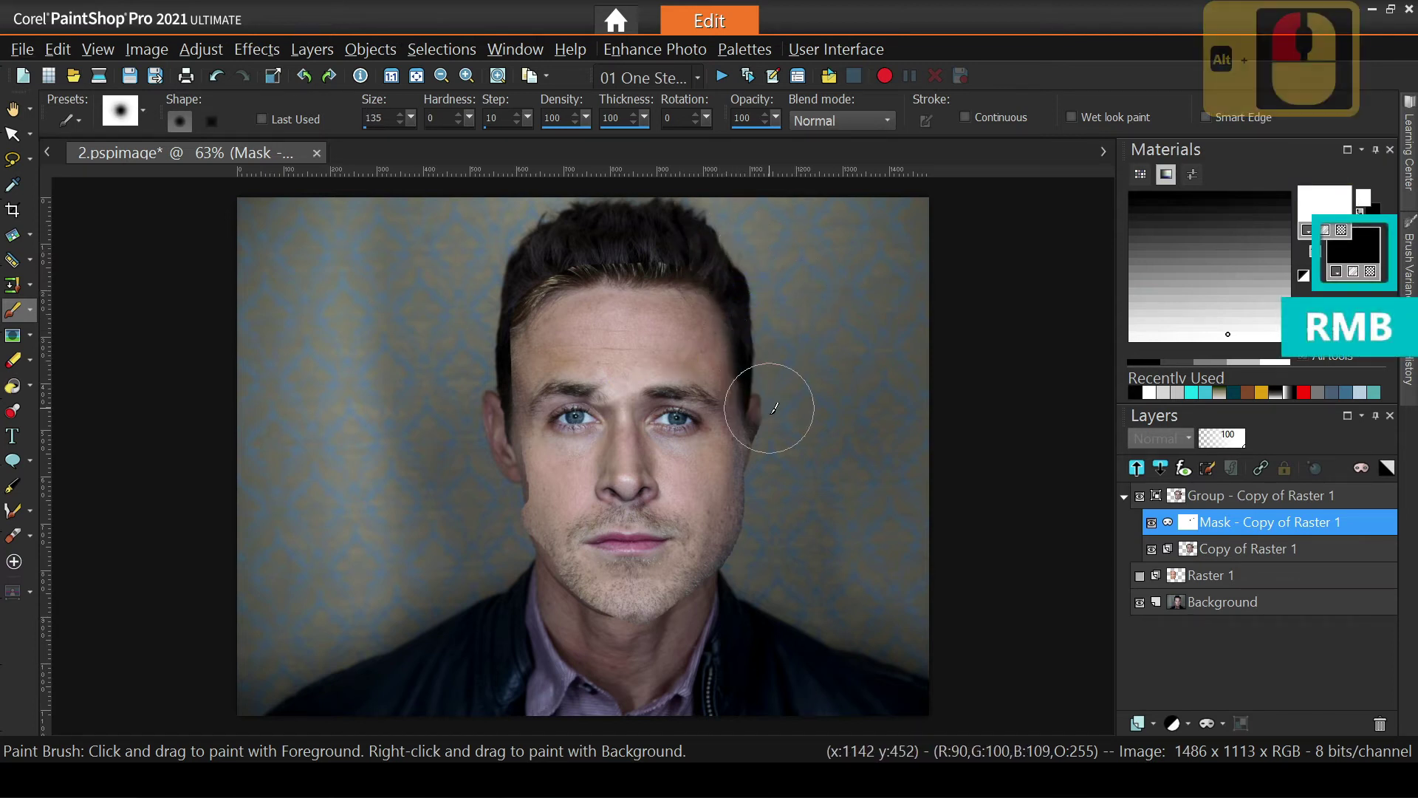
drag(728, 262, 558, 259)
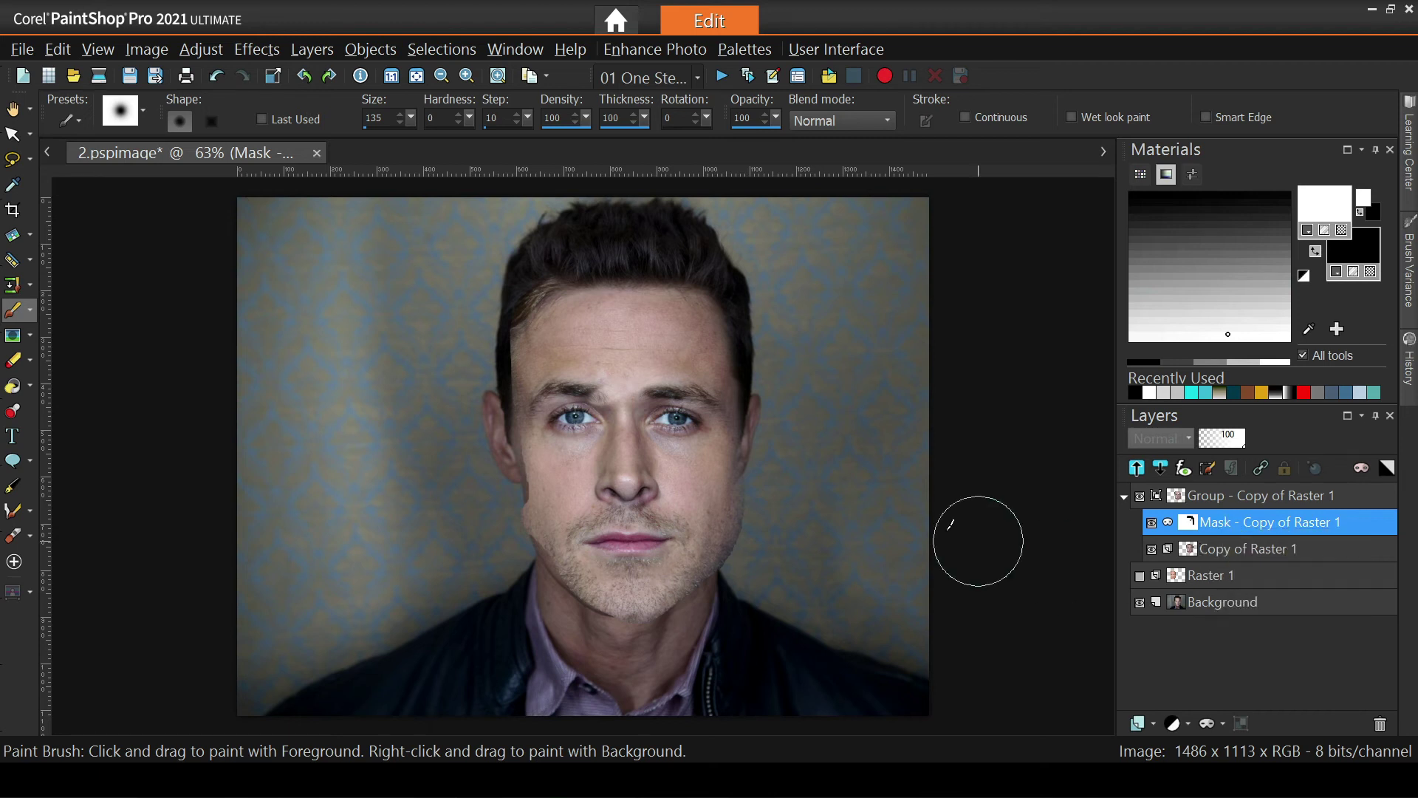
mouse_move(789, 419)
mouse_down()
mouse_move(753, 530)
mouse_move(683, 628)
mouse_move(628, 669)
mouse_move(518, 659)
mouse_up()
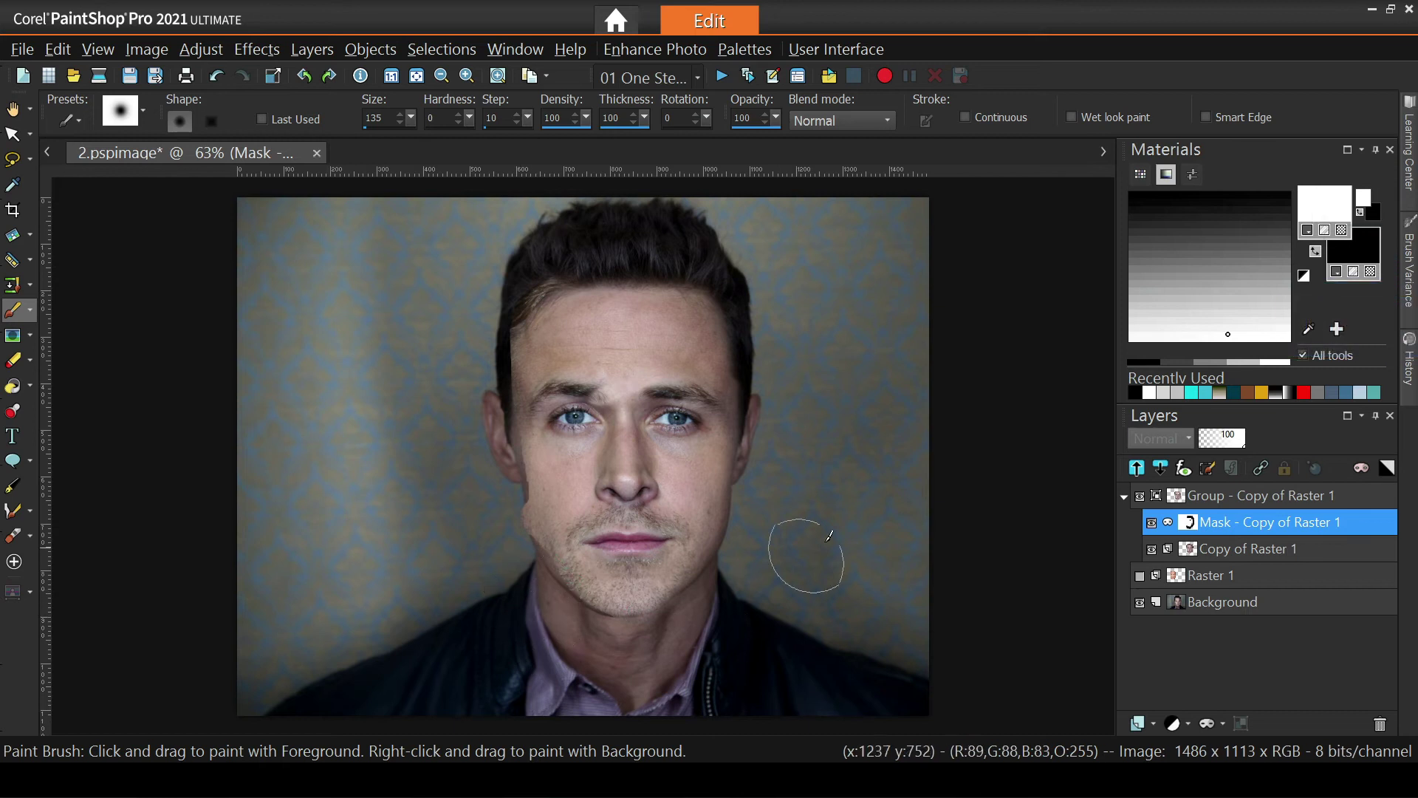
mouse_move(800, 563)
mouse_down()
mouse_move(748, 478)
mouse_move(707, 485)
mouse_move(662, 466)
mouse_move(738, 487)
mouse_move(708, 488)
mouse_up()
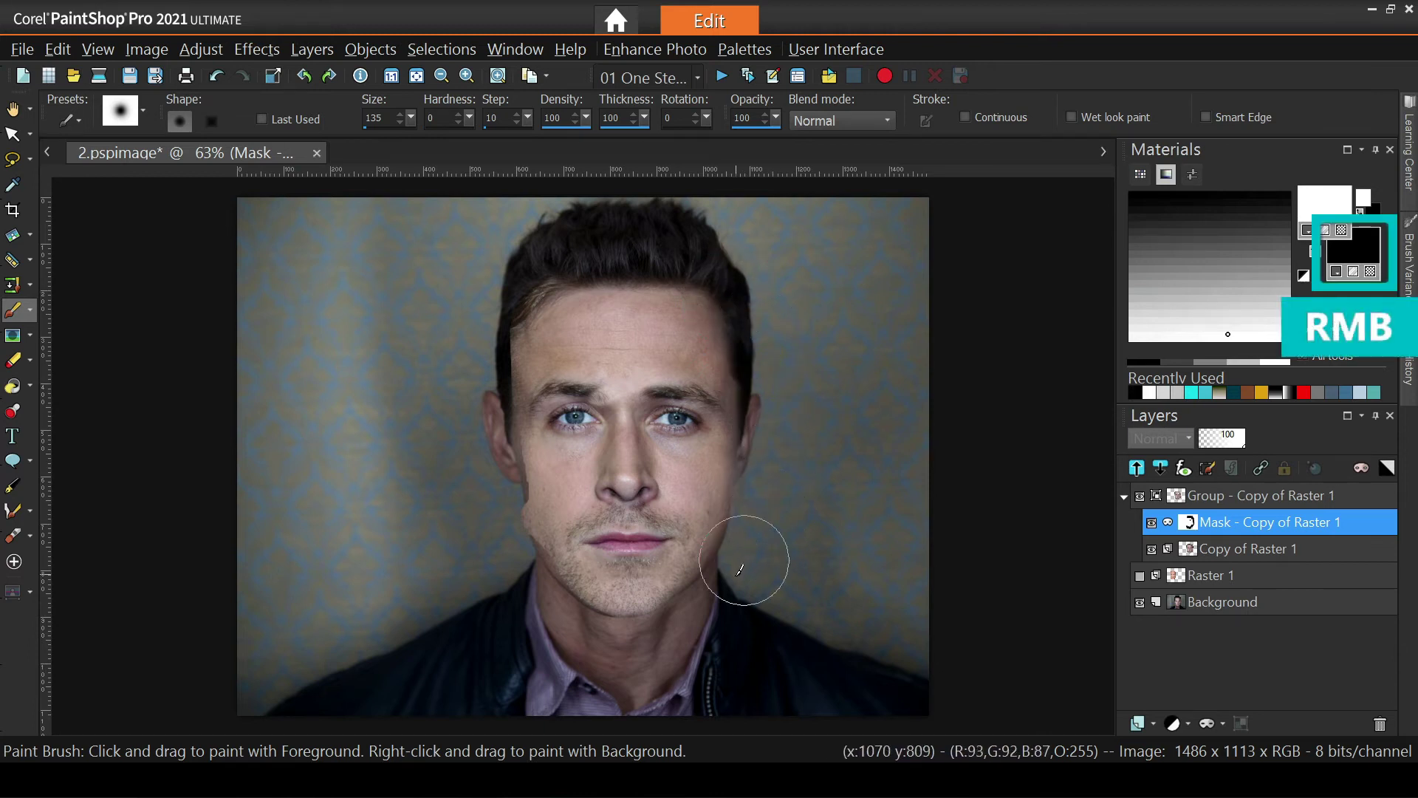
drag(680, 638, 595, 629)
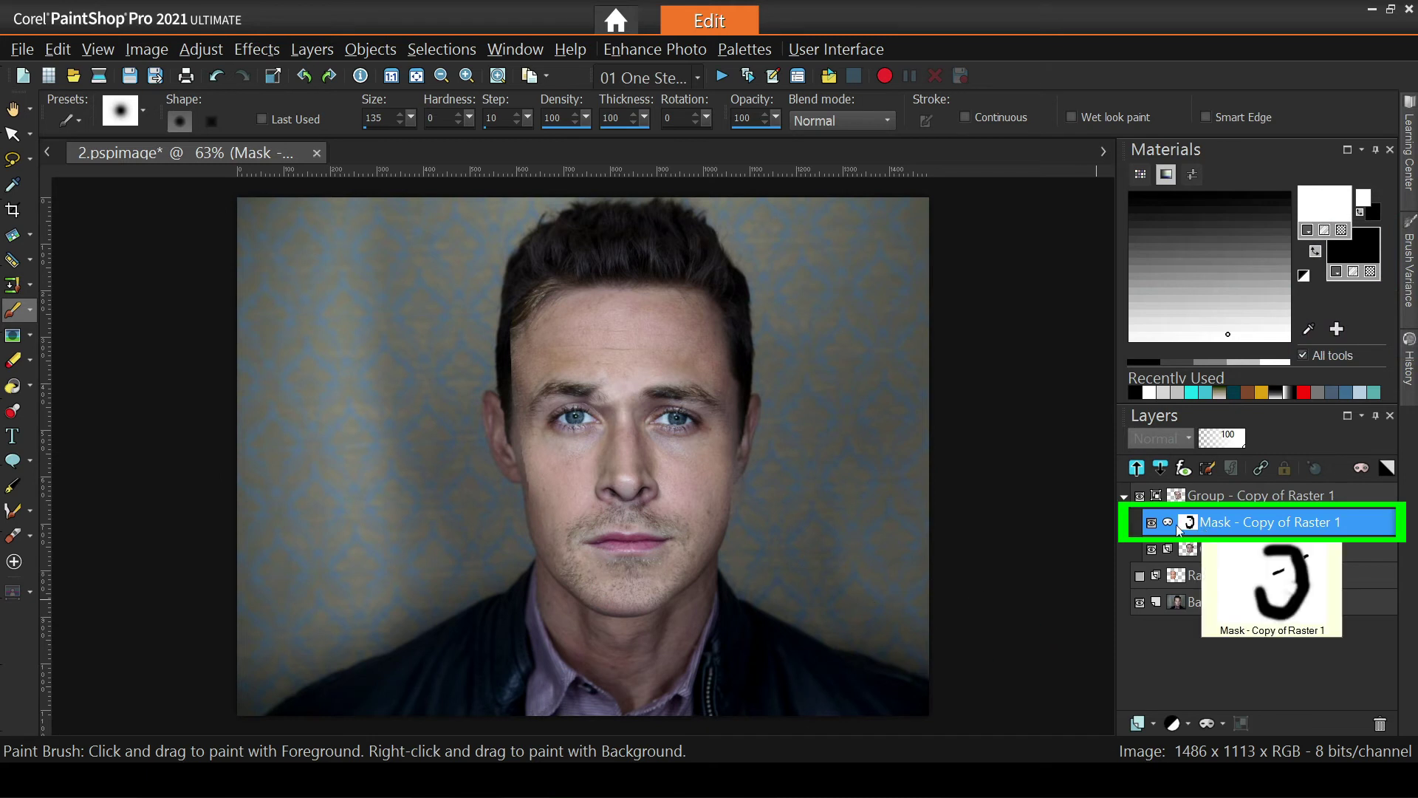
- Paint mask strokes at the left hairline, right cheek and hair, finishing with brush size 164
right_click(508, 278)
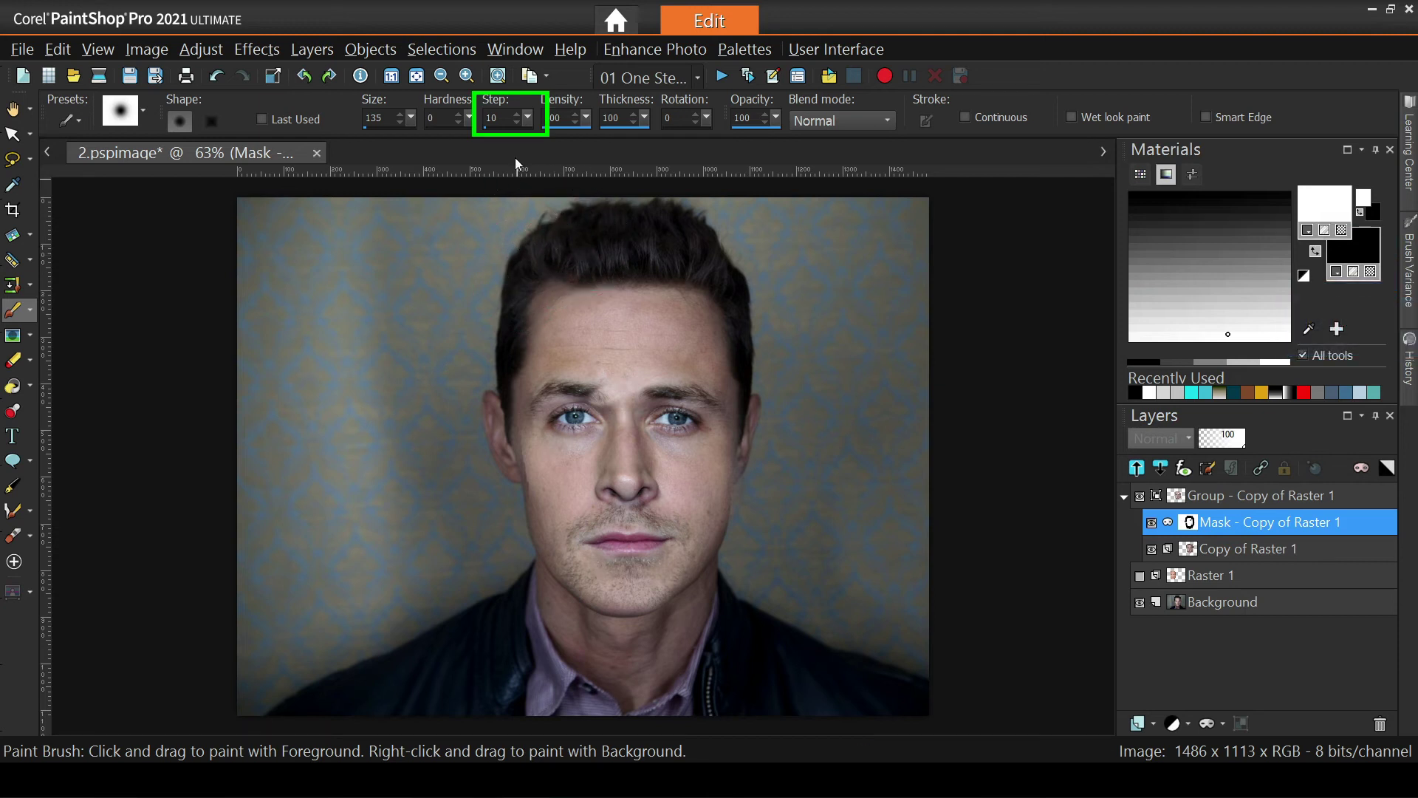
right_click(587, 238)
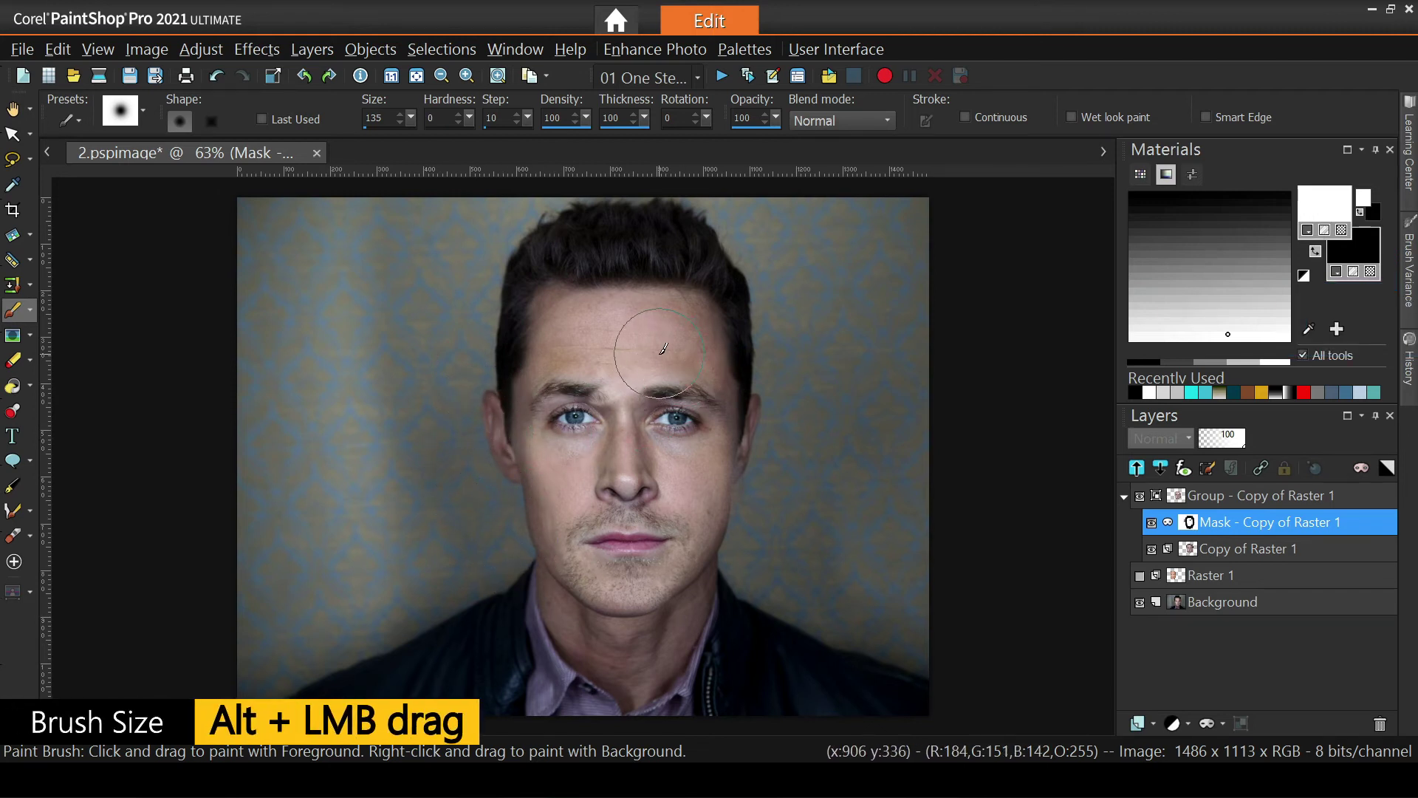
drag(658, 353, 679, 337)
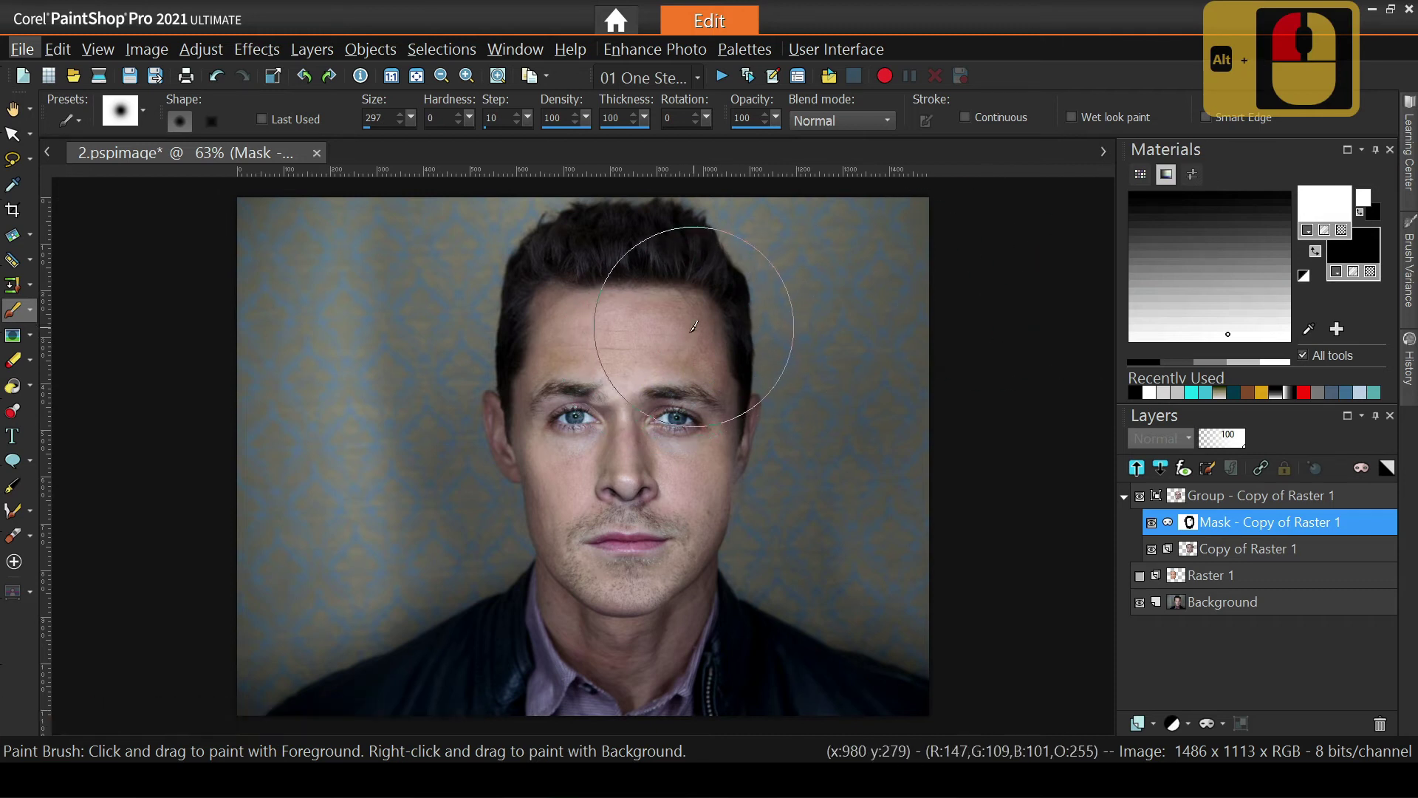
mouse_move(690, 281)
mouse_down()
mouse_move(671, 339)
mouse_move(672, 291)
mouse_move(663, 378)
mouse_up()
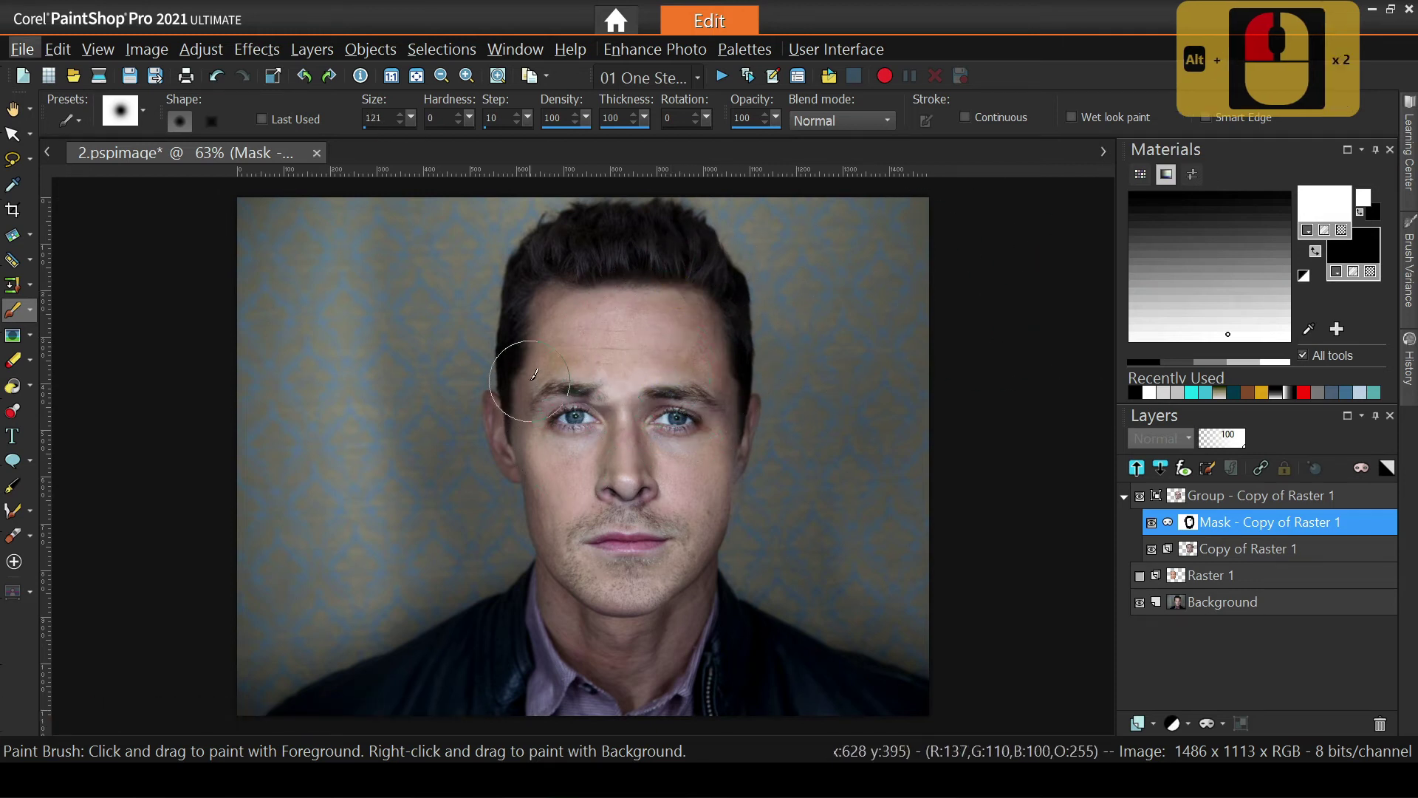
right_click(779, 473)
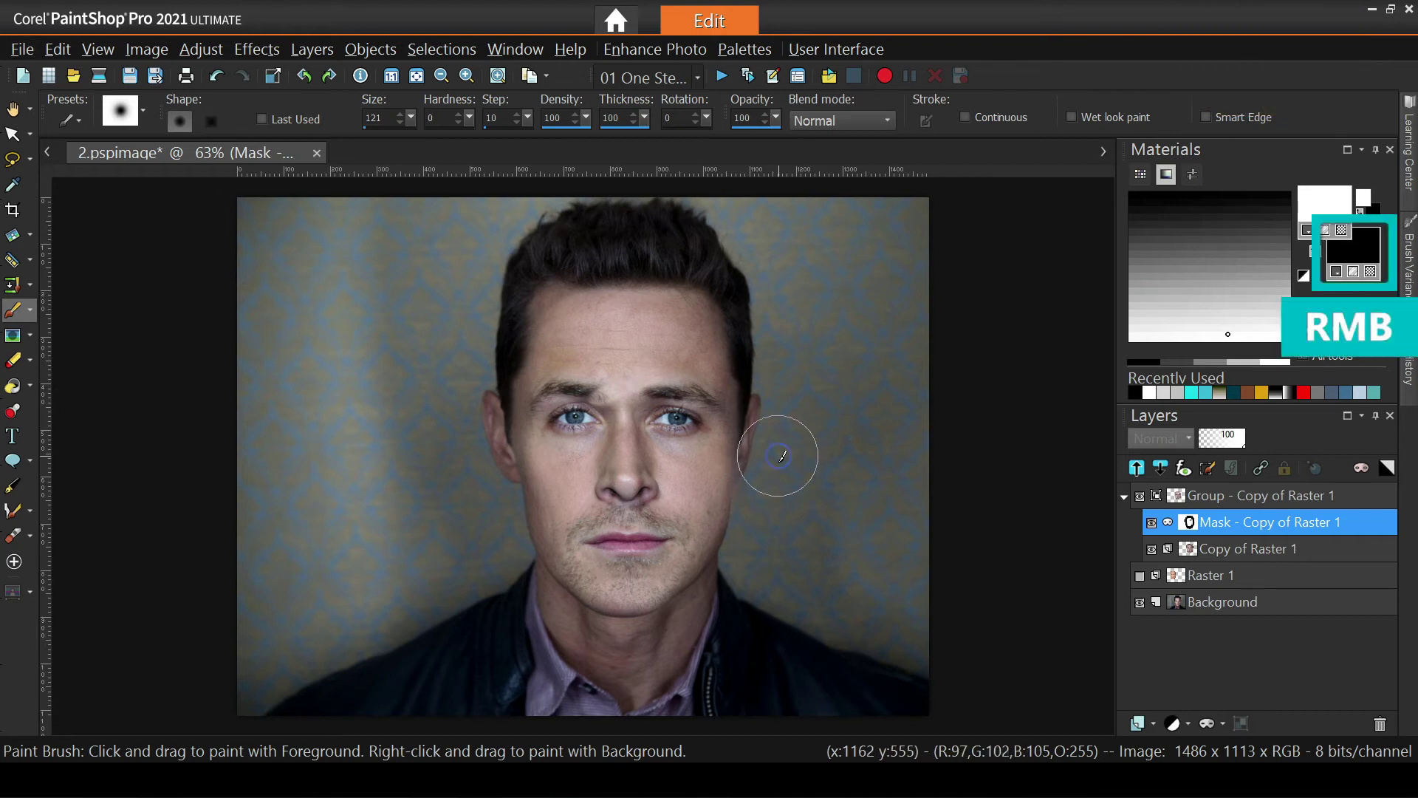
right_click(775, 431)
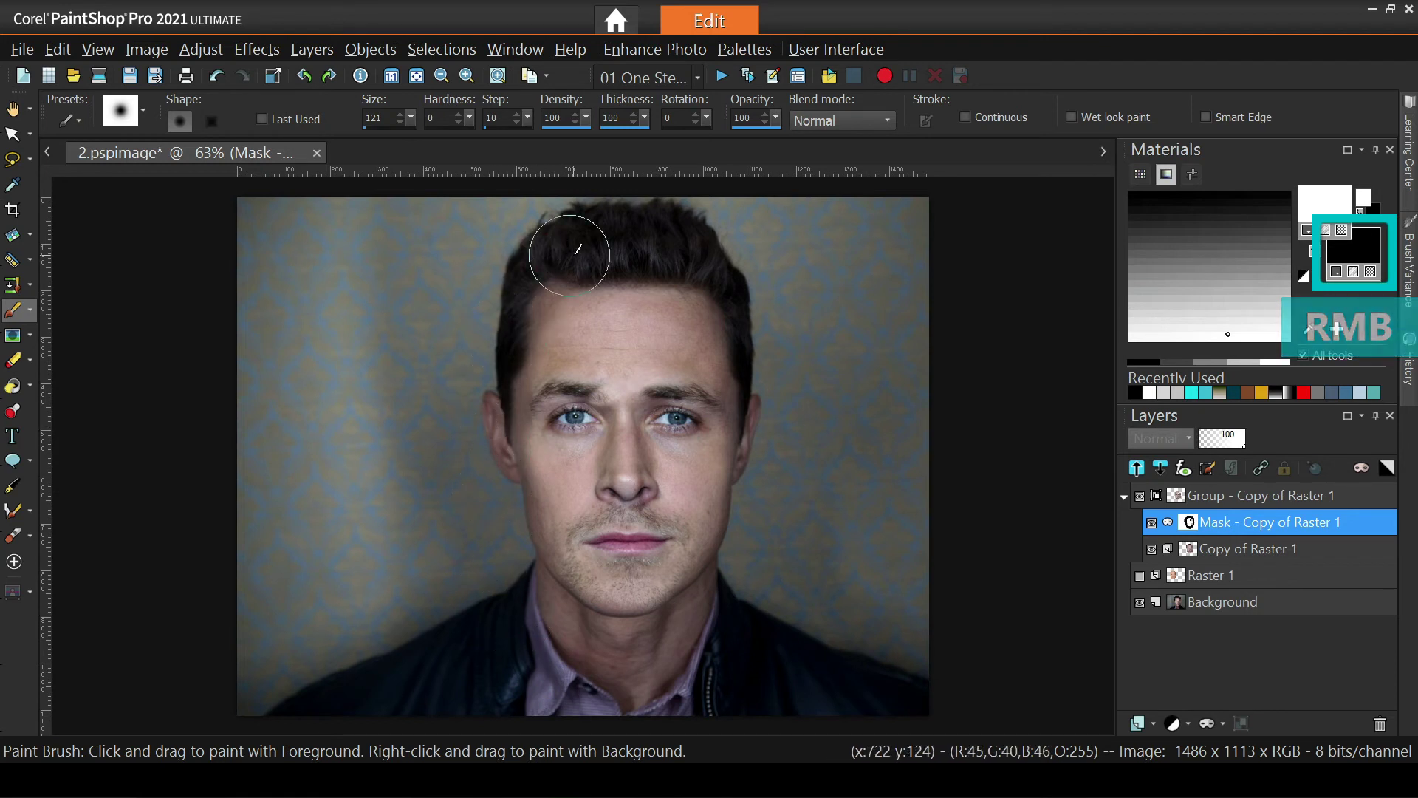
drag(469, 308, 468, 288)
right_click(465, 292)
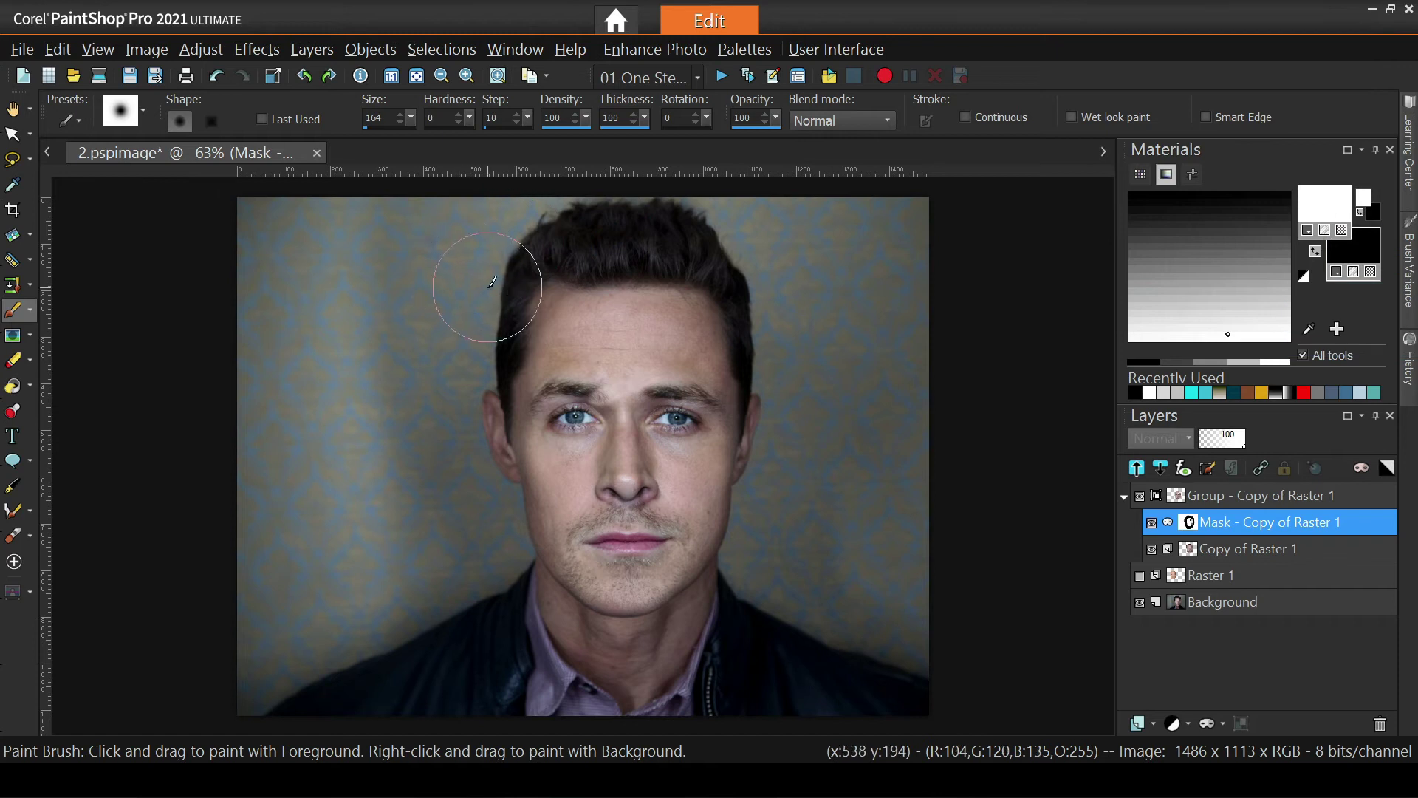
right_click(493, 294)
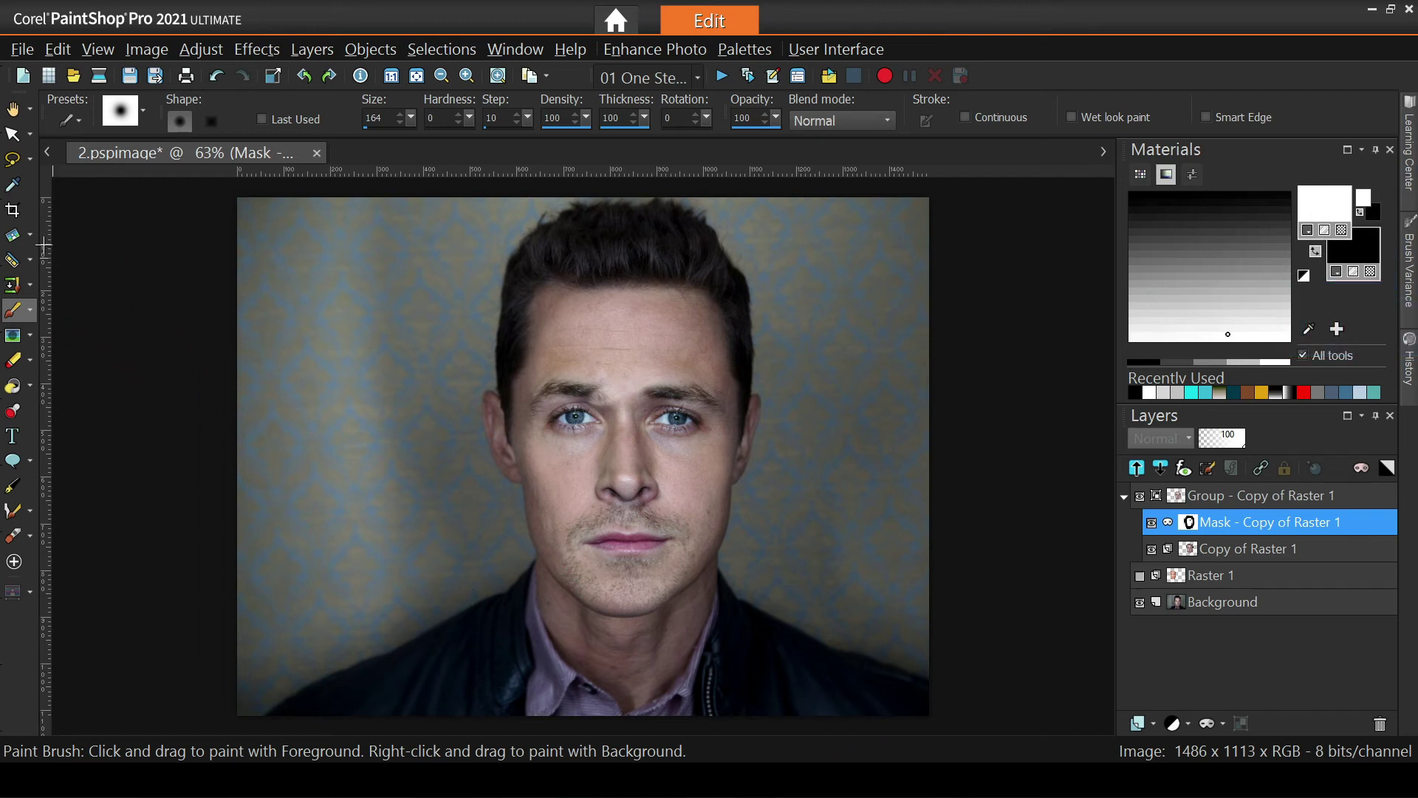
- Select the face's mask group and undo an accidental move made with the Pick tool
click(1247, 495)
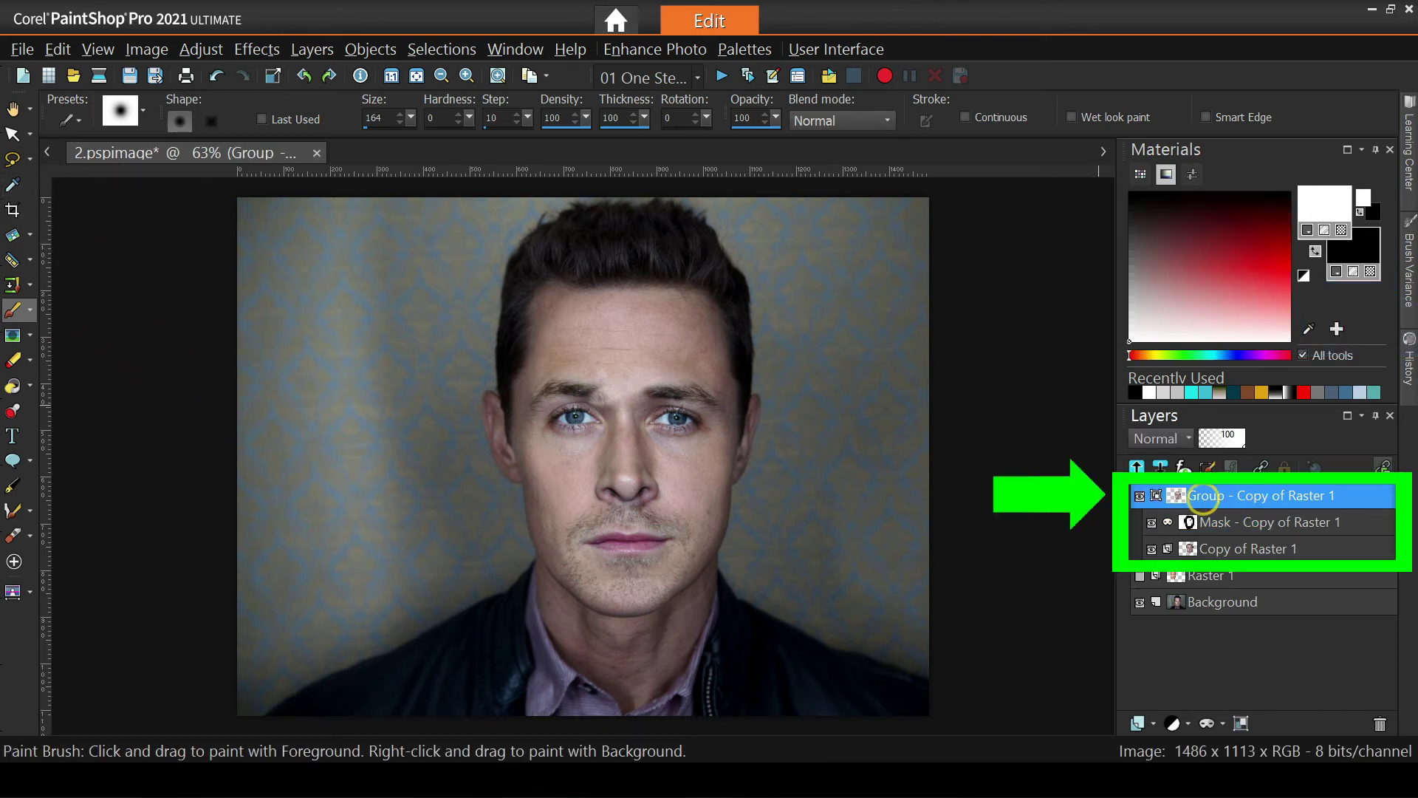
click(12, 135)
click(12, 135)
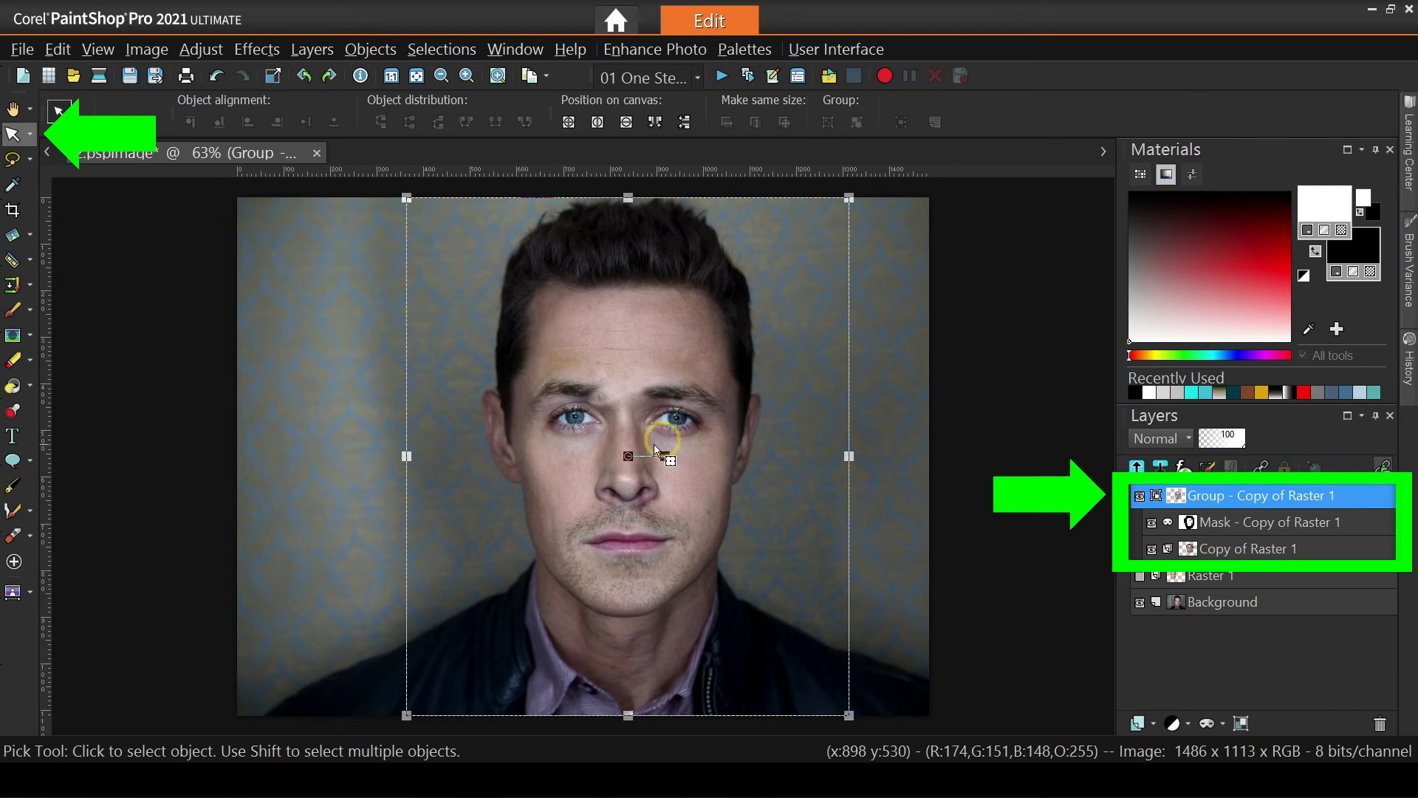
drag(629, 452, 657, 452)
click(216, 75)
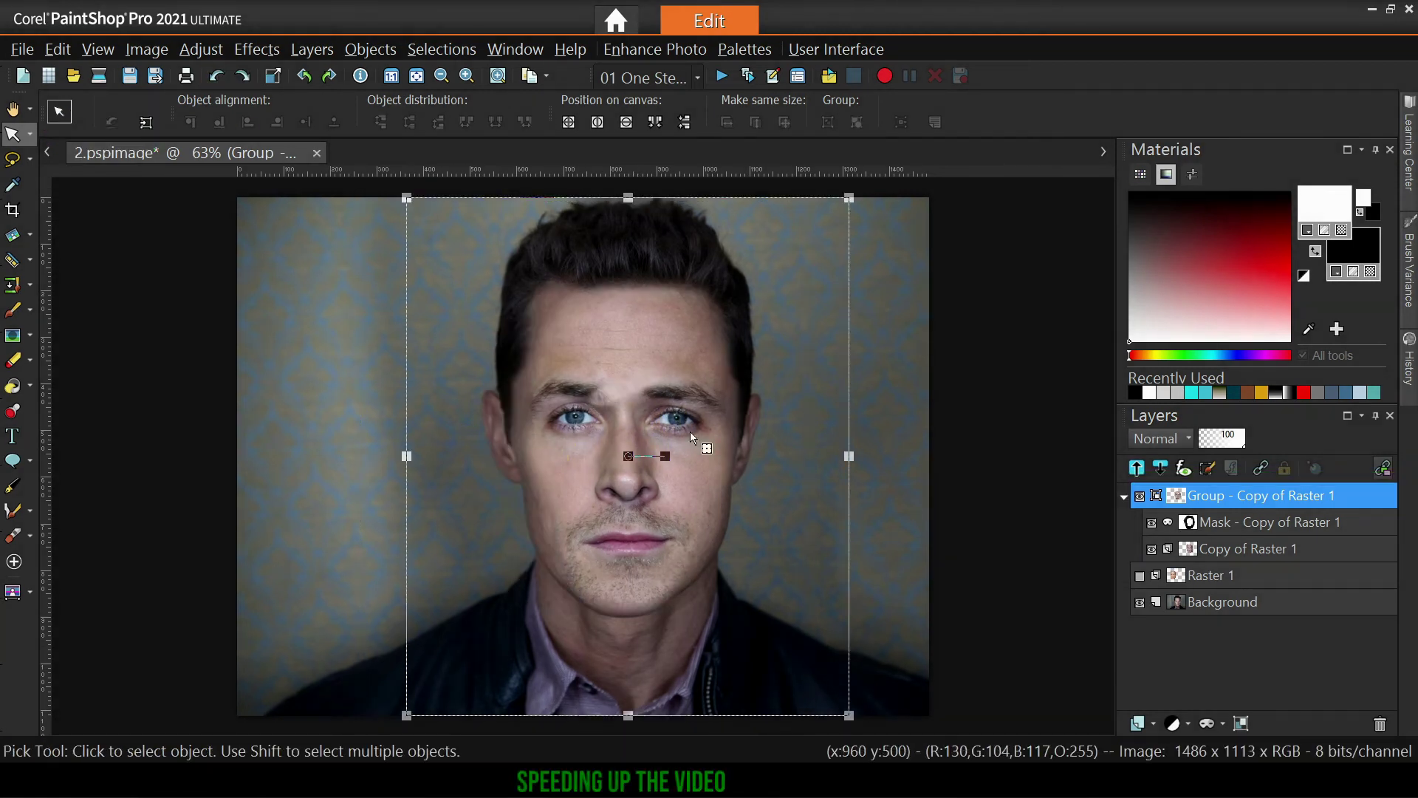
- Return to the Paint Brush with the face mask as the painting target
click(15, 312)
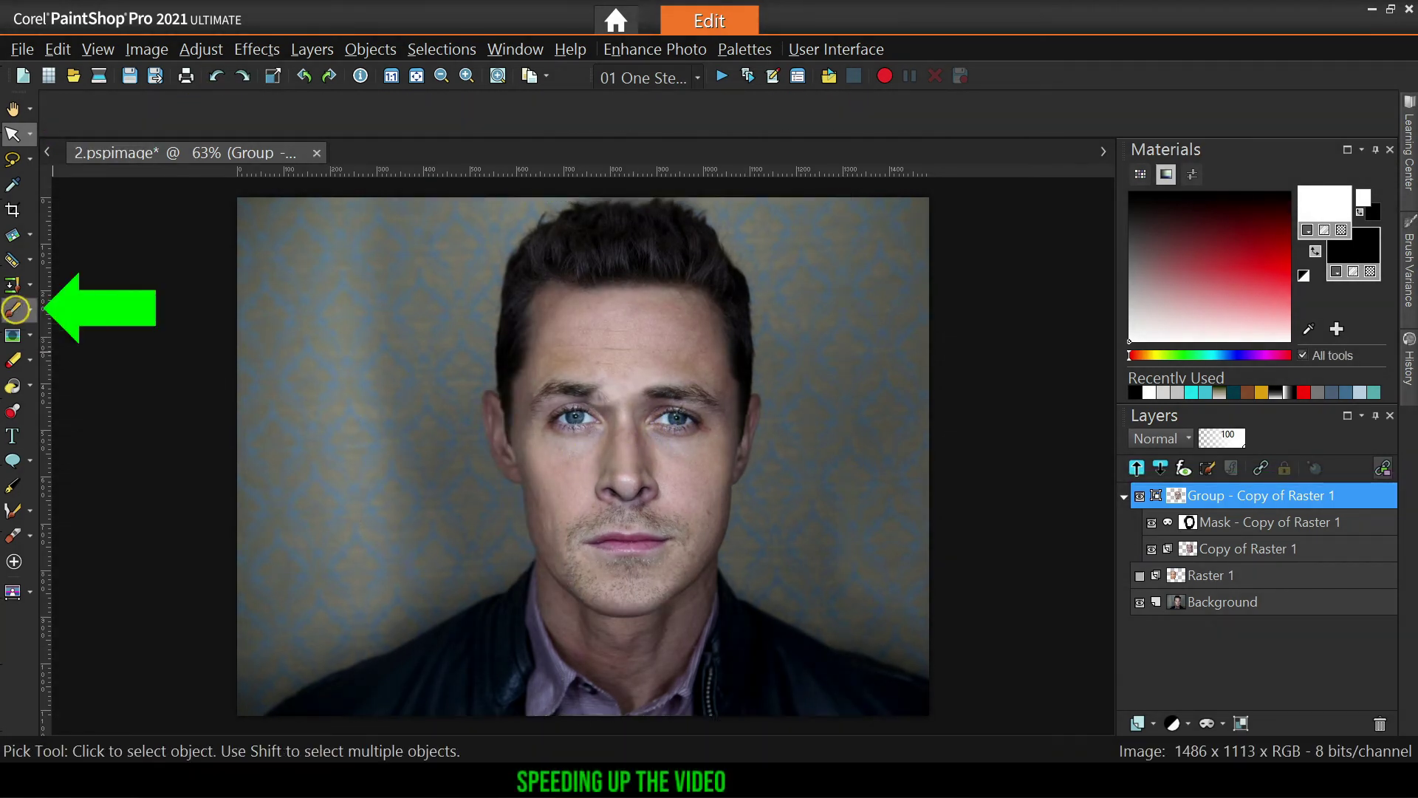
click(1240, 526)
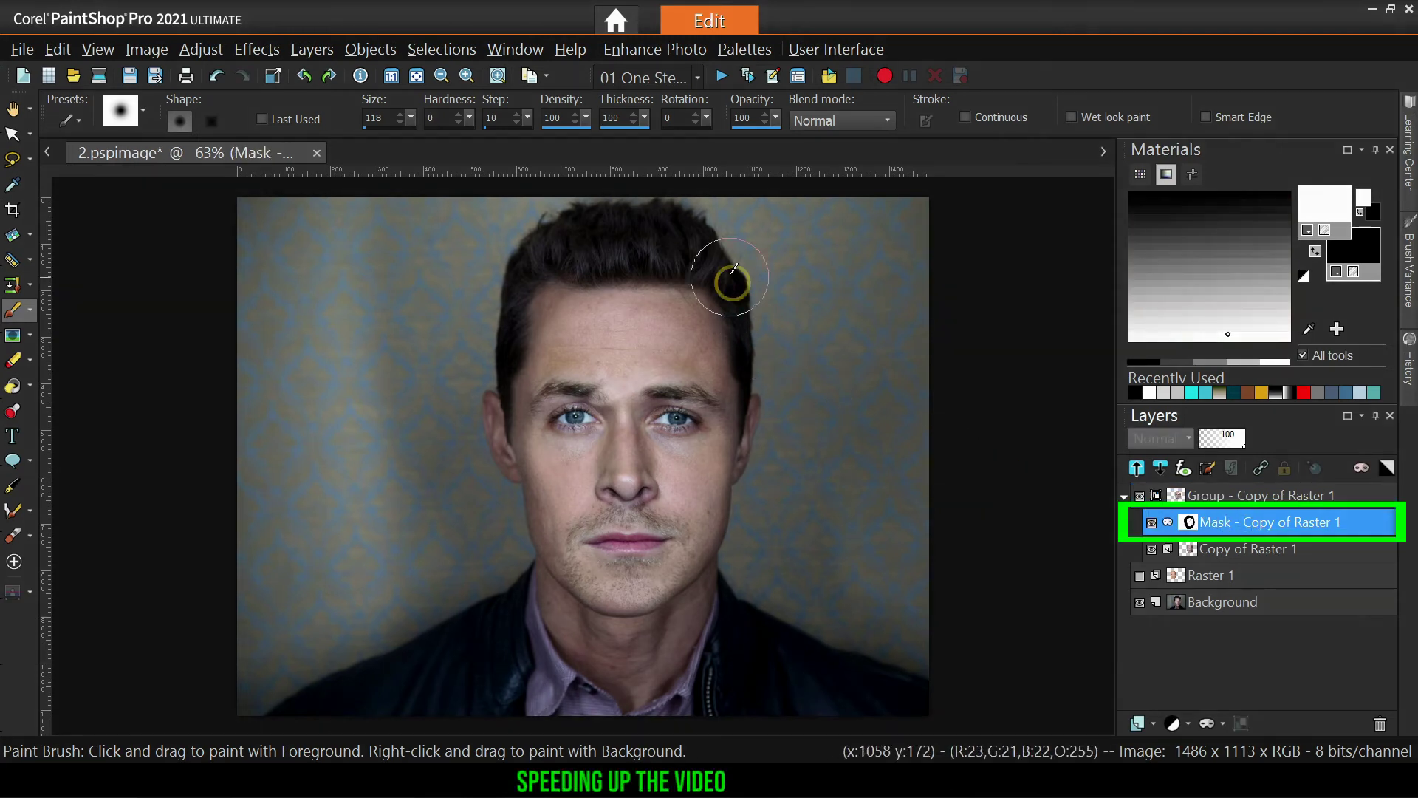
key(k)
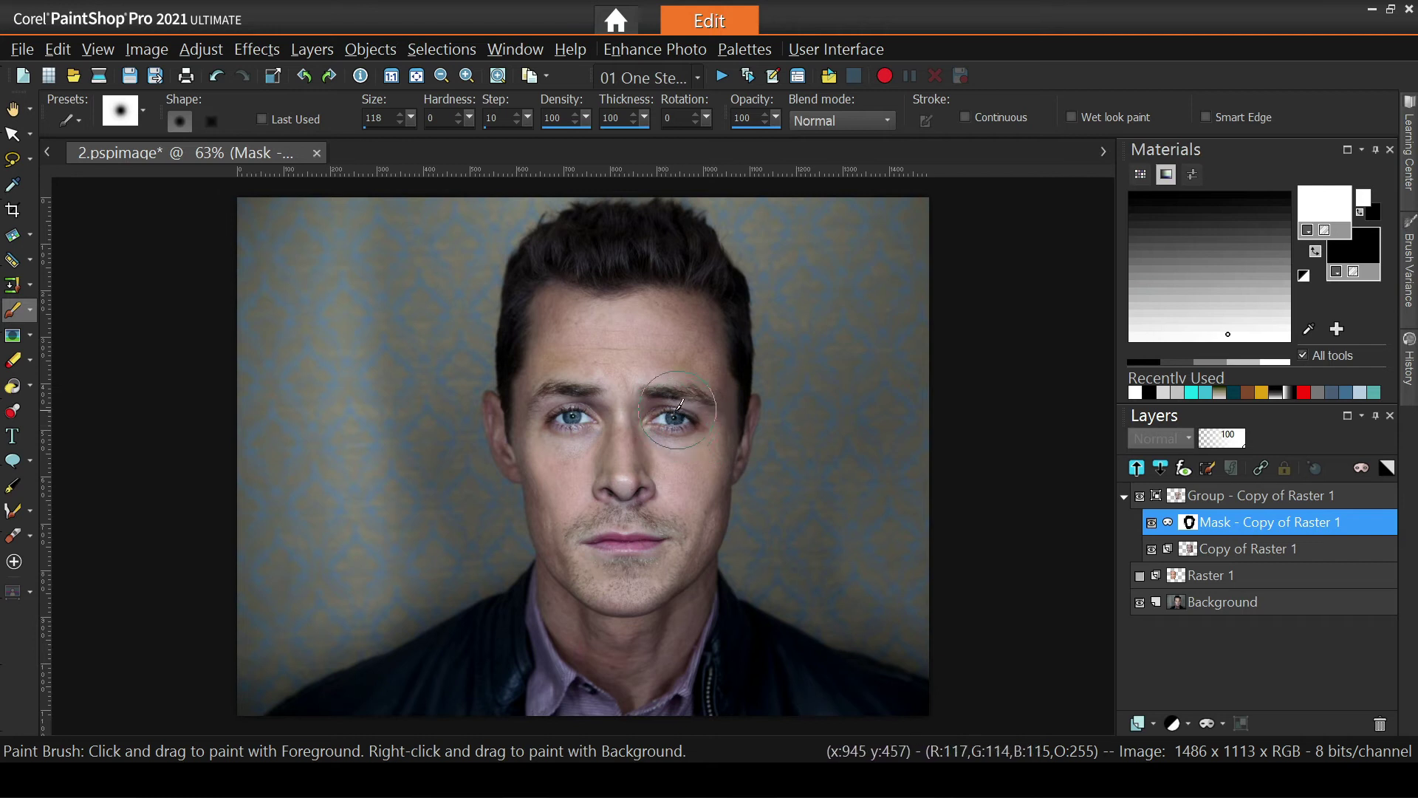
- Toggle the face group off and on to compare, then open adjustment layer types for Copy of Raster 1
click(1181, 721)
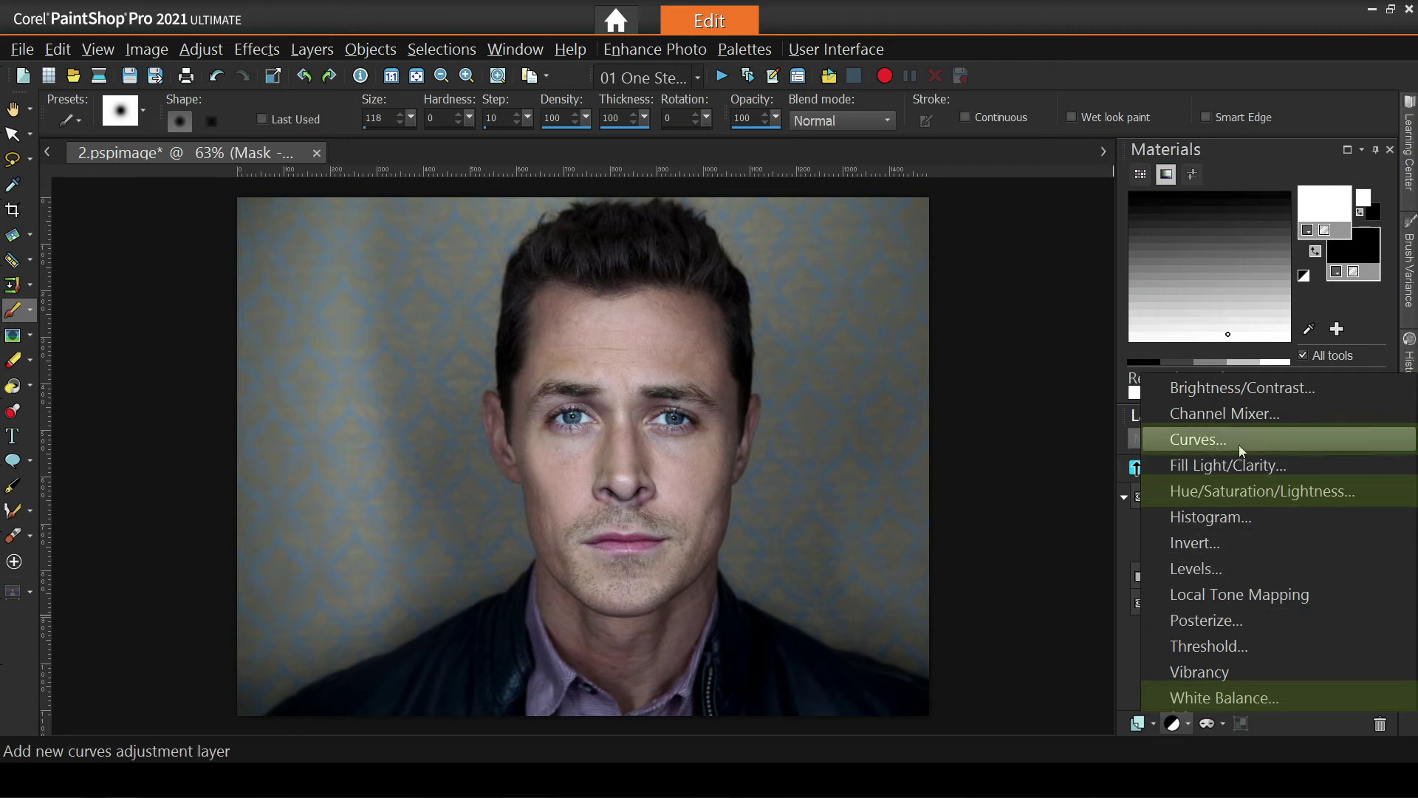
click(1145, 551)
click(1213, 496)
mouse_move(1211, 549)
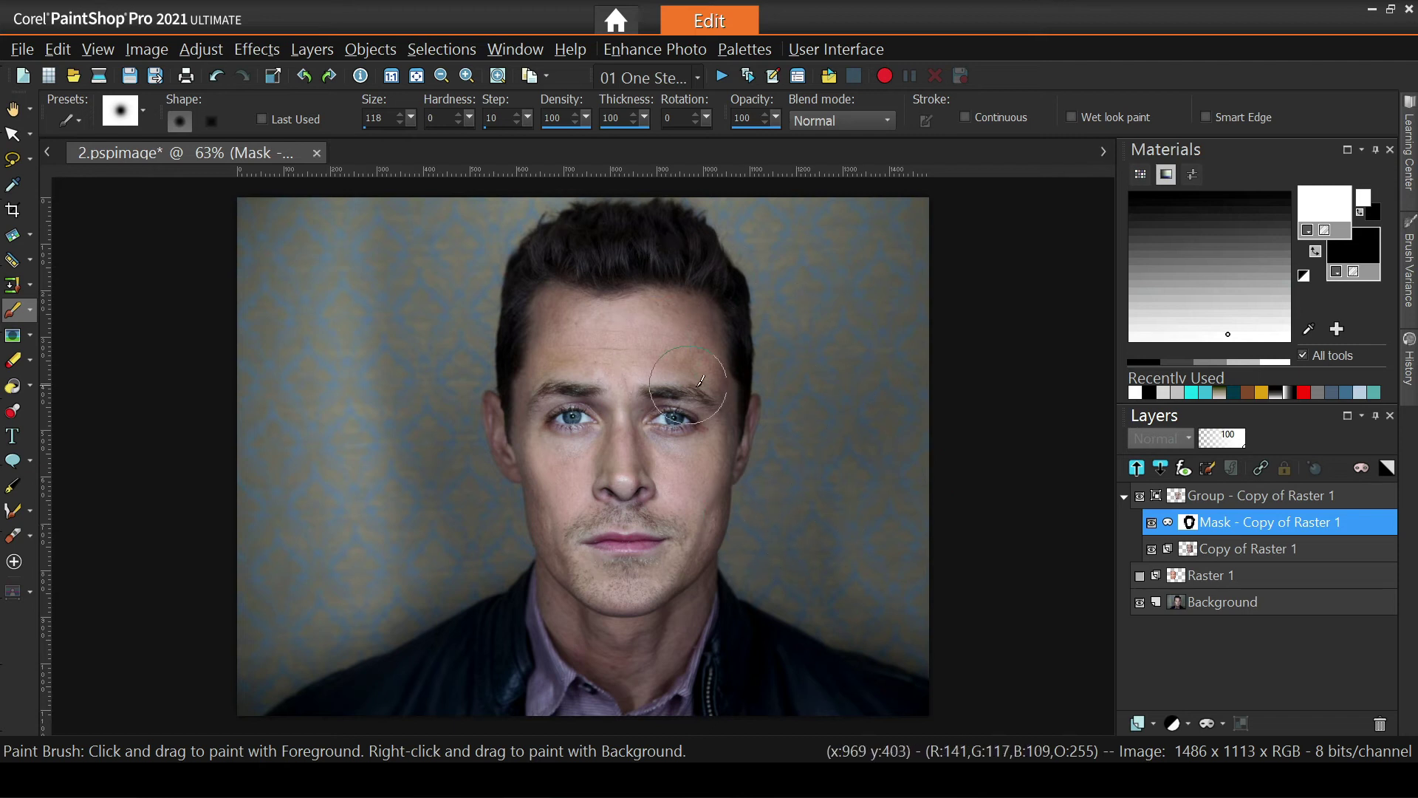
click(1142, 497)
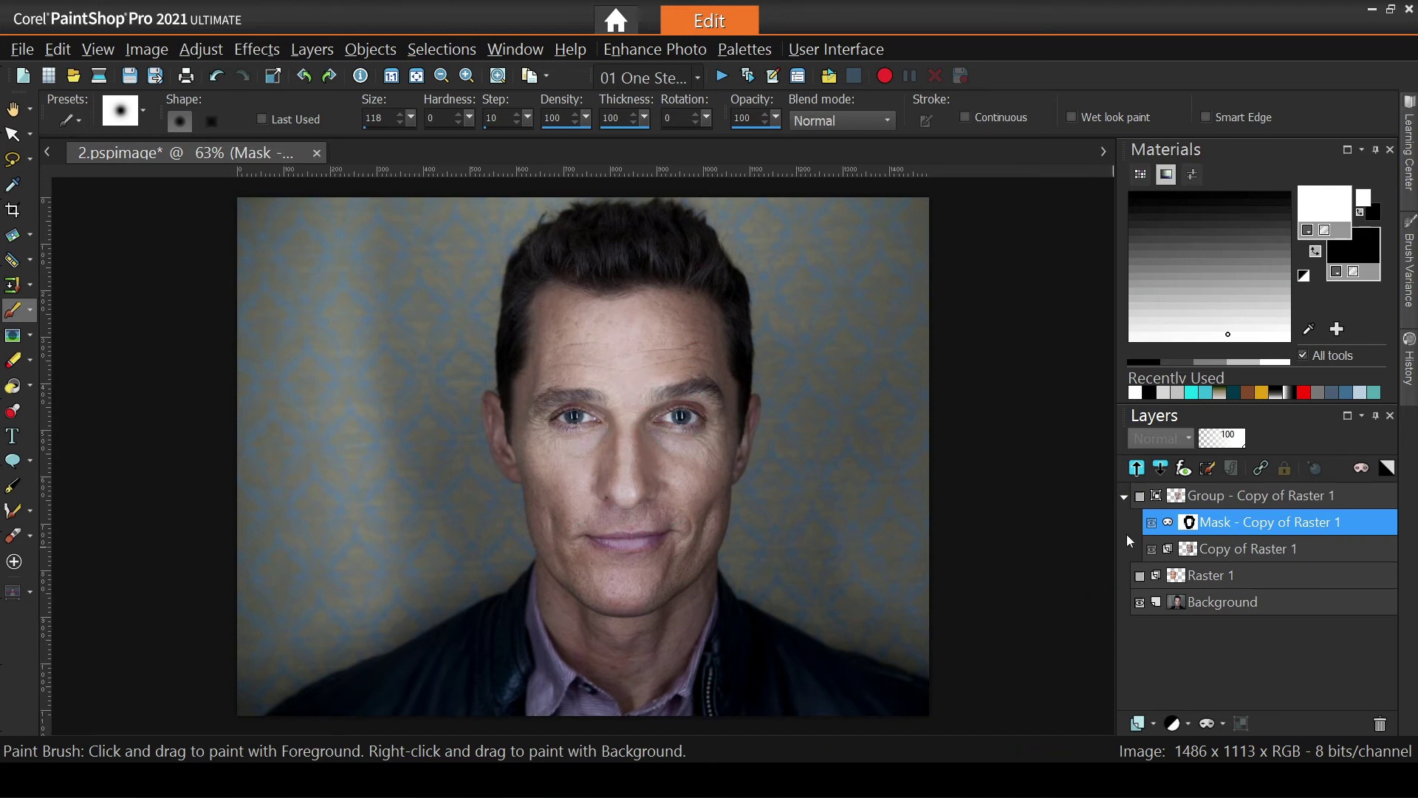
click(1142, 497)
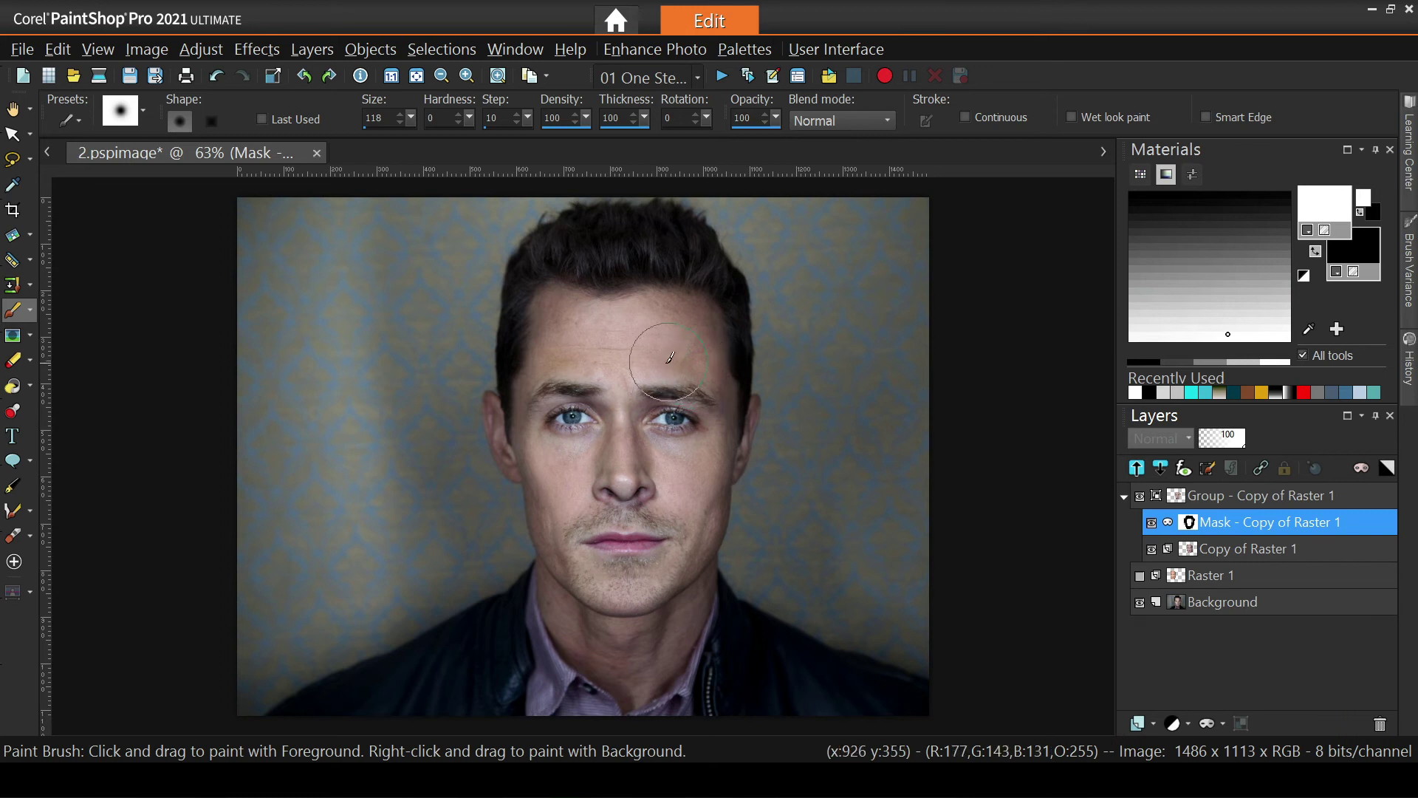
click(1217, 553)
click(1179, 723)
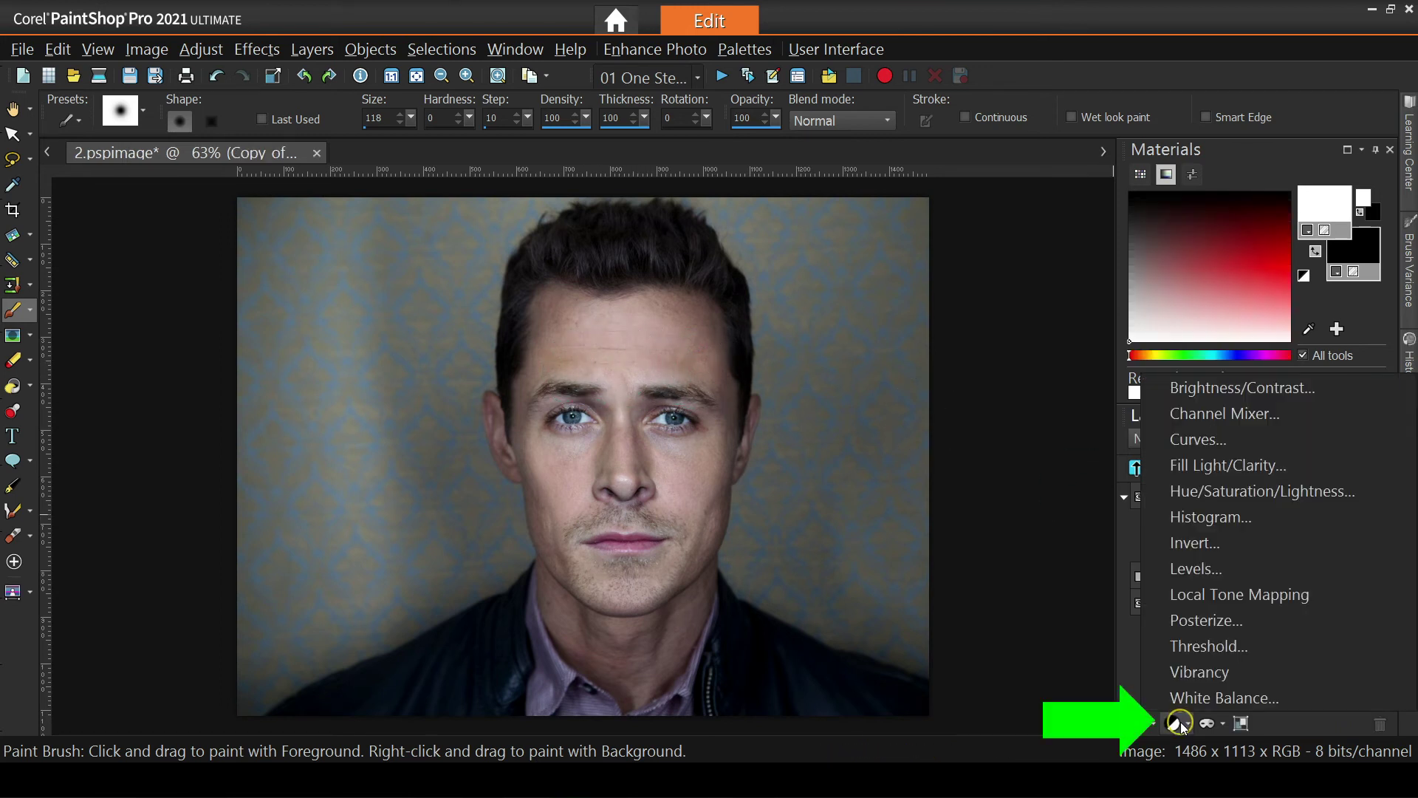
- Add a Hue/Saturation/Lightness adjustment layer with Master Lightness -13 and Saturation -12
click(1251, 495)
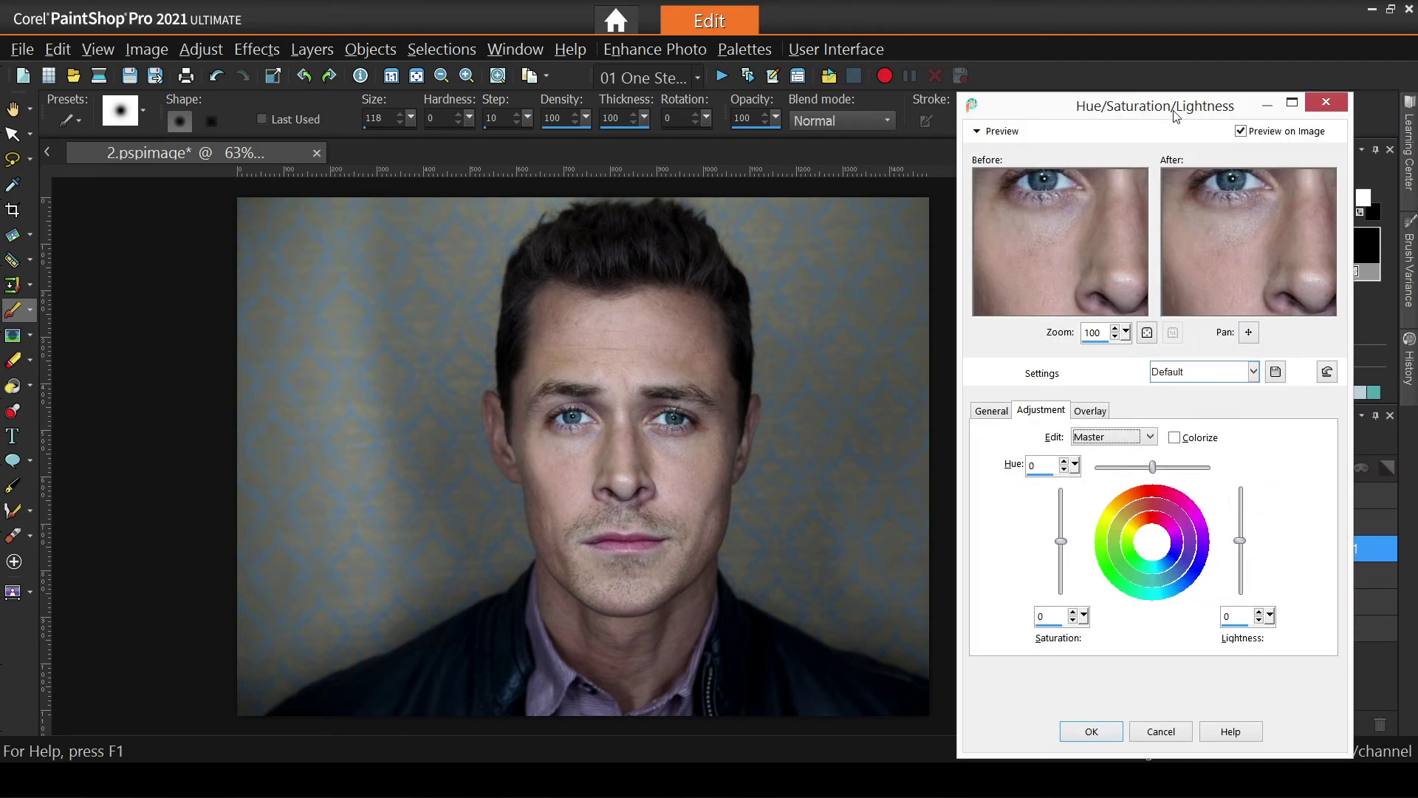
drag(1177, 115, 967, 111)
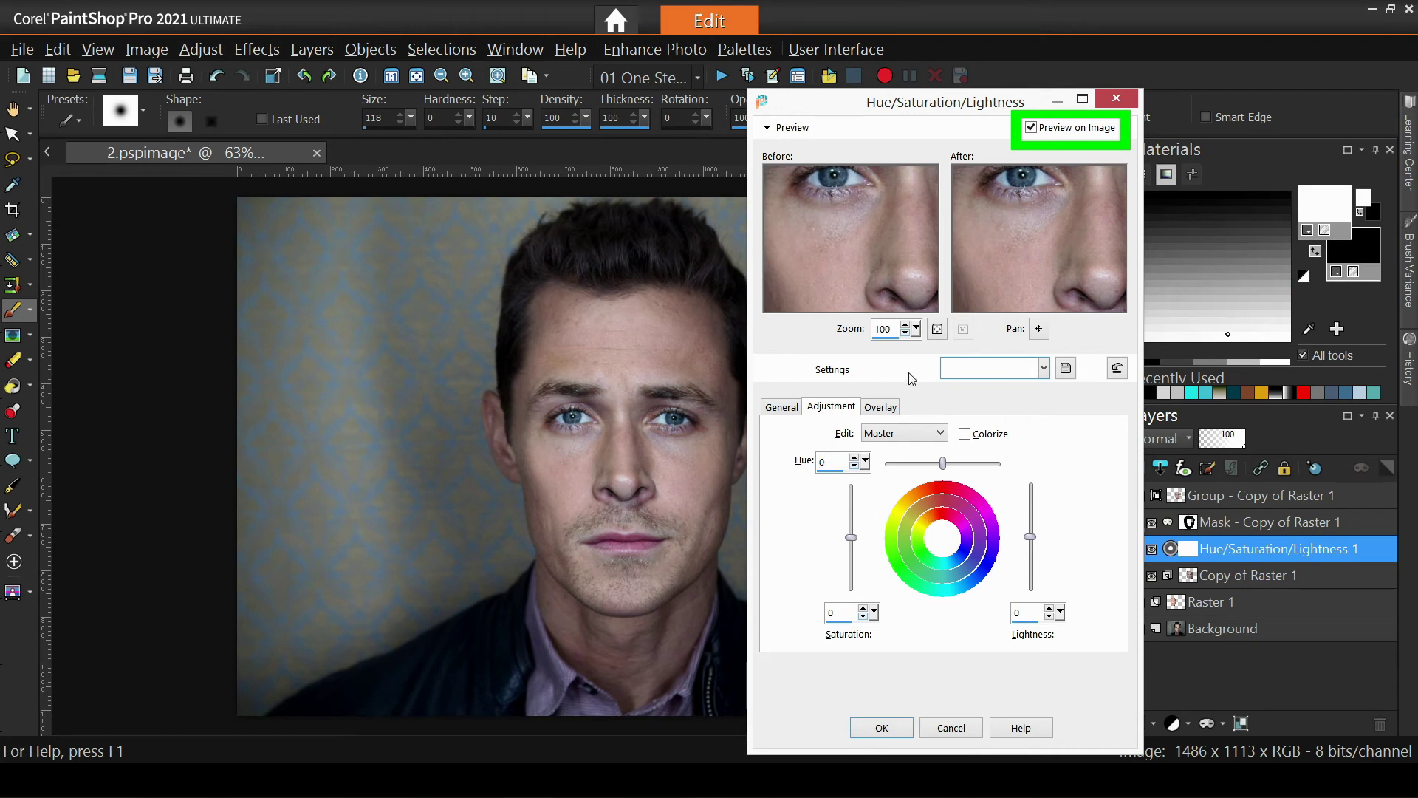
double_click(1034, 618)
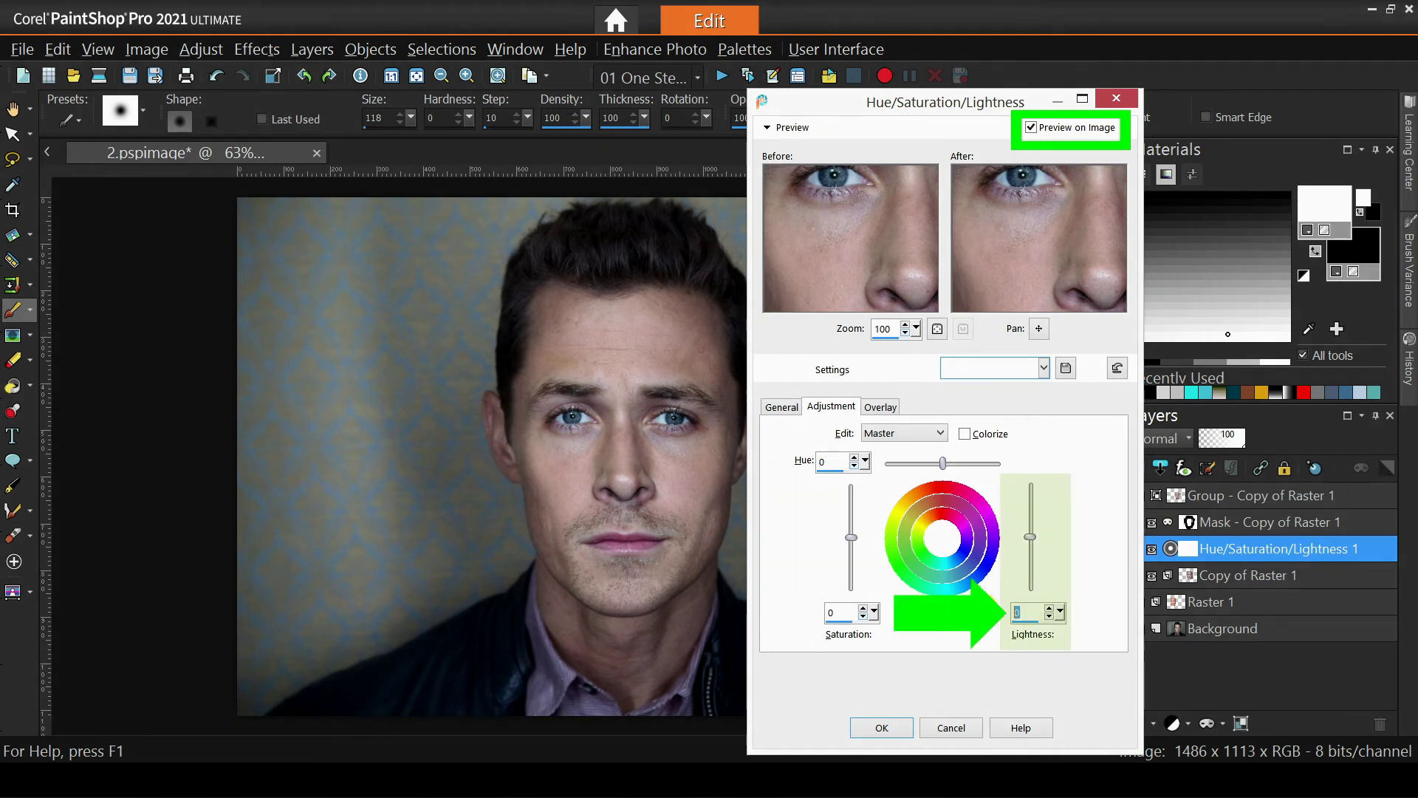
text(-13)
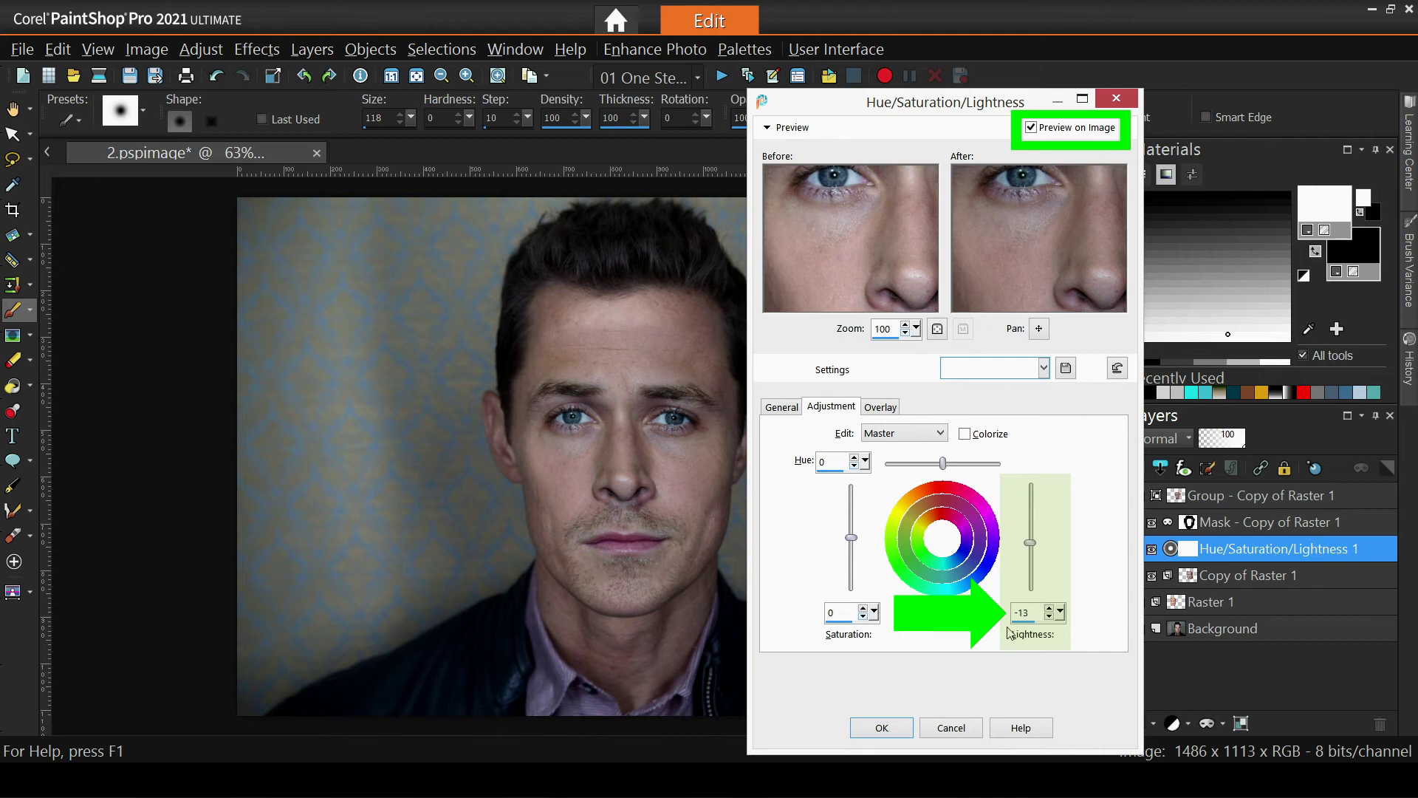
double_click(826, 614)
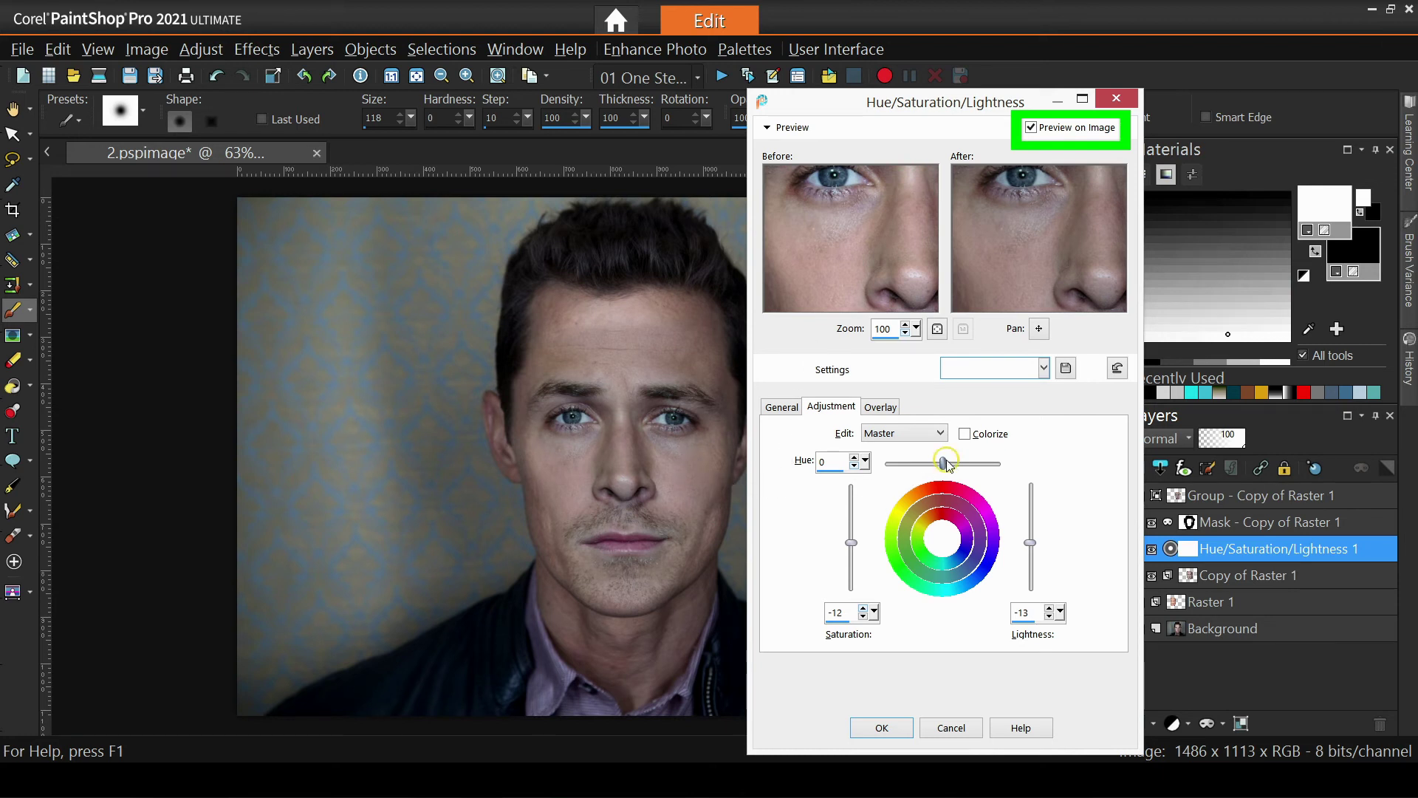
drag(946, 460, 942, 462)
drag(834, 461, 775, 463)
- Set the Yellows saturation to -36, return to Master, and confirm the adjustment
click(900, 438)
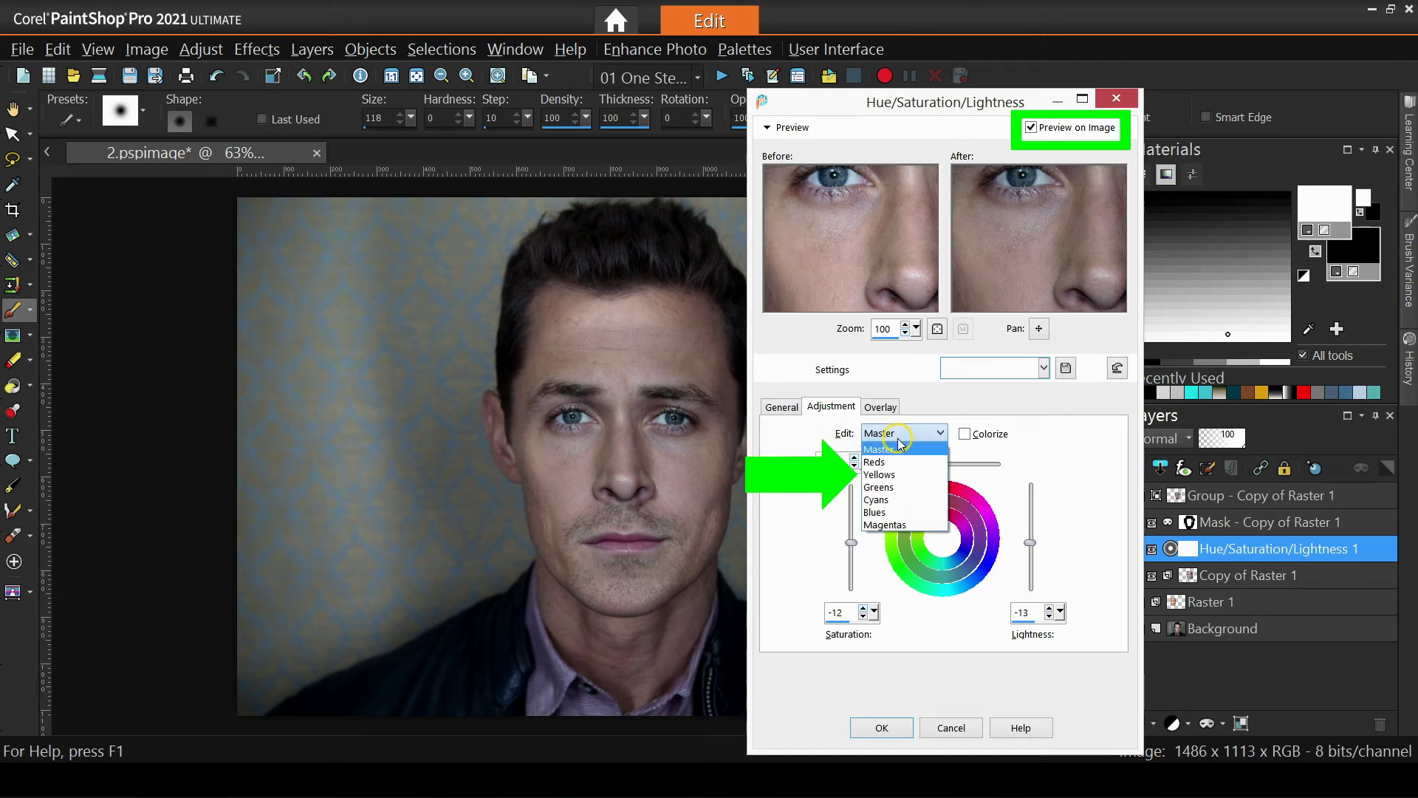
click(897, 476)
double_click(851, 610)
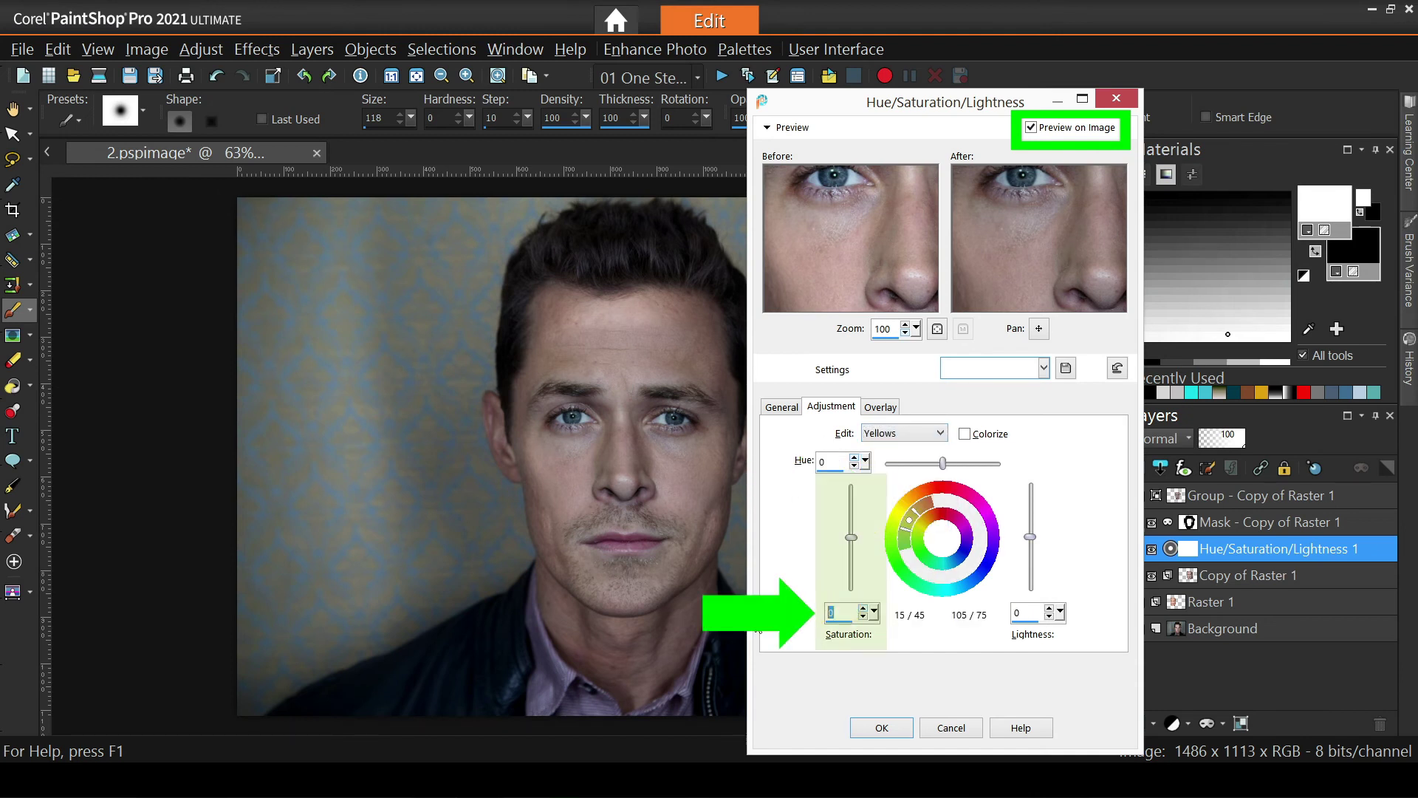
text(-36)
click(913, 433)
click(890, 445)
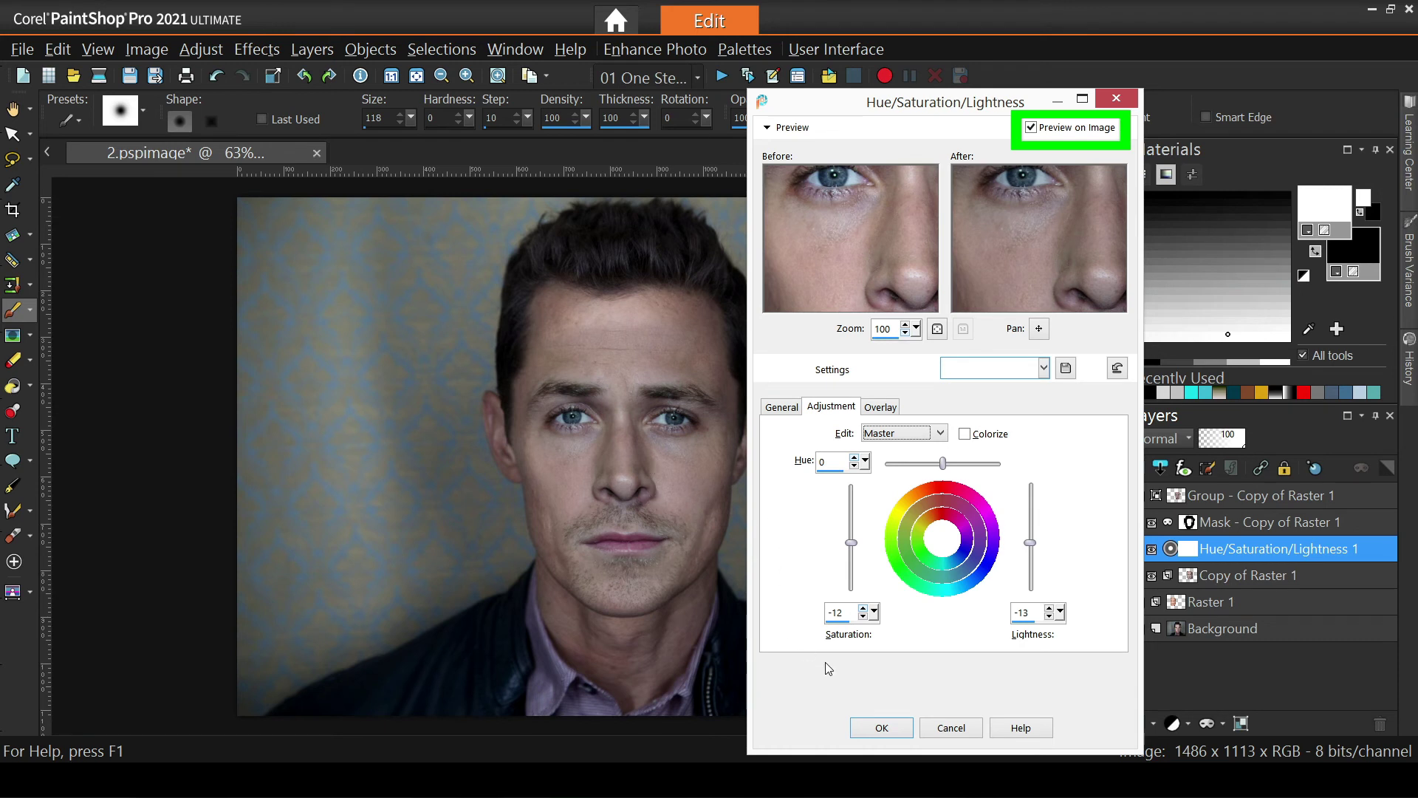
click(885, 728)
- Add a White Balance adjustment layer with colour level 2 on cyan–red, then reopen the adjustment list
scroll(880, 581, up, 1)
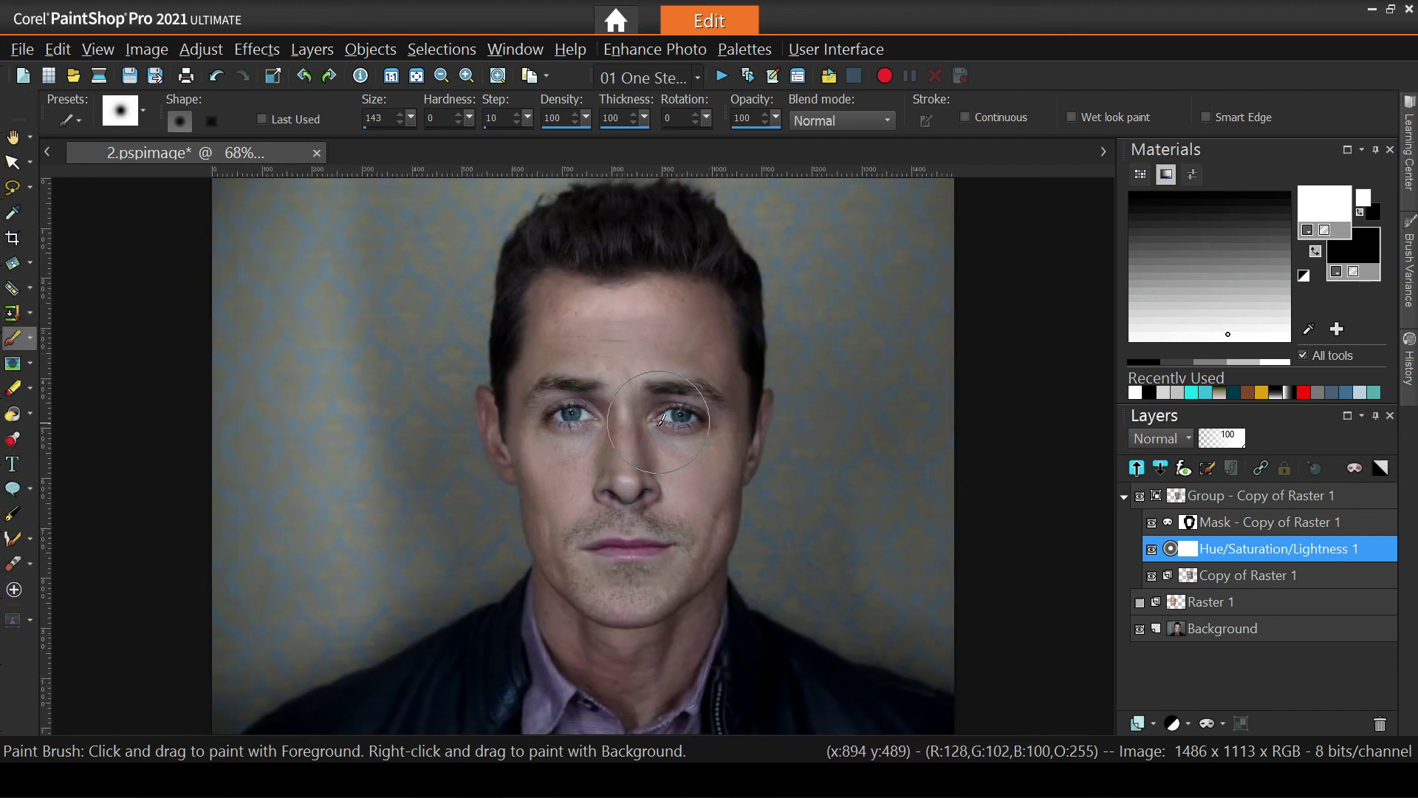
click(1177, 724)
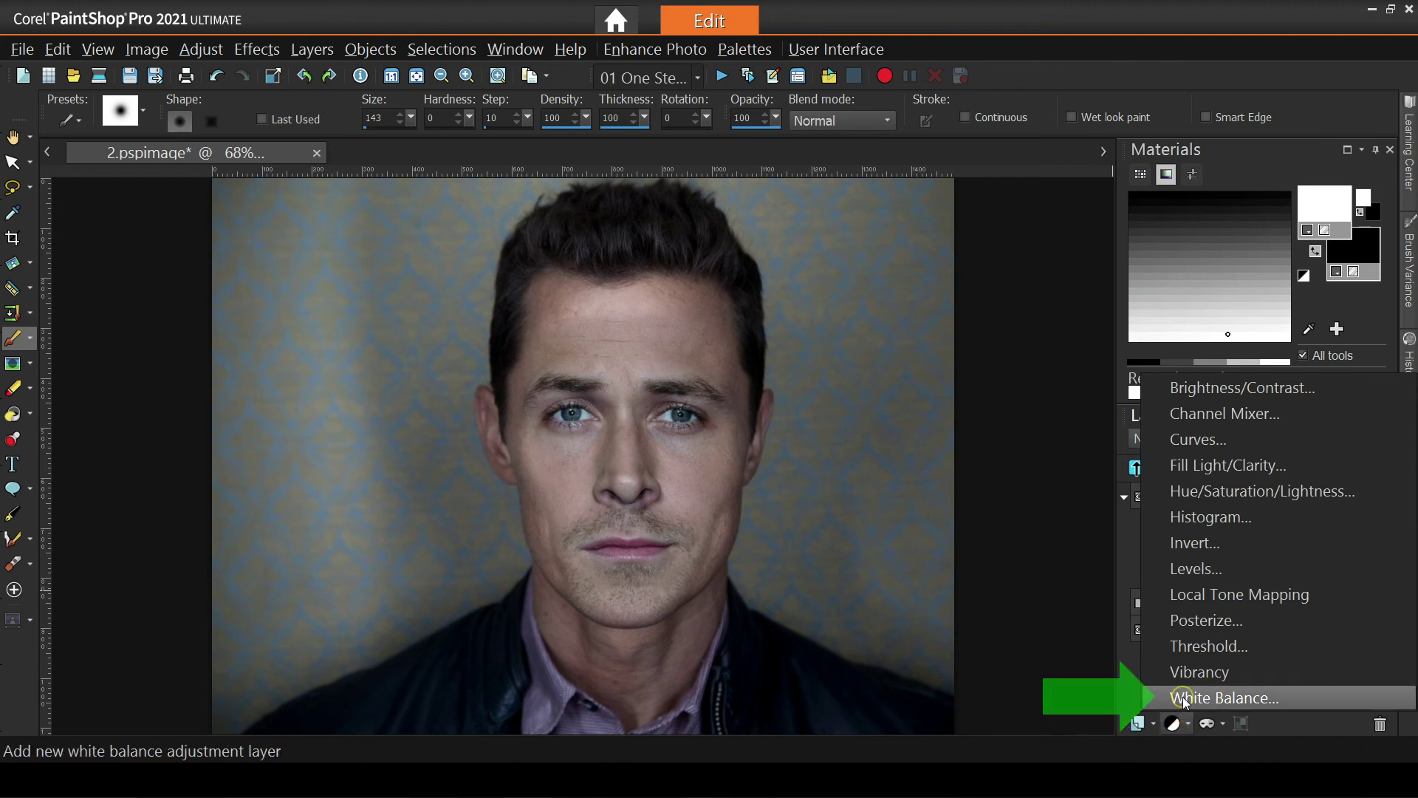
click(1192, 700)
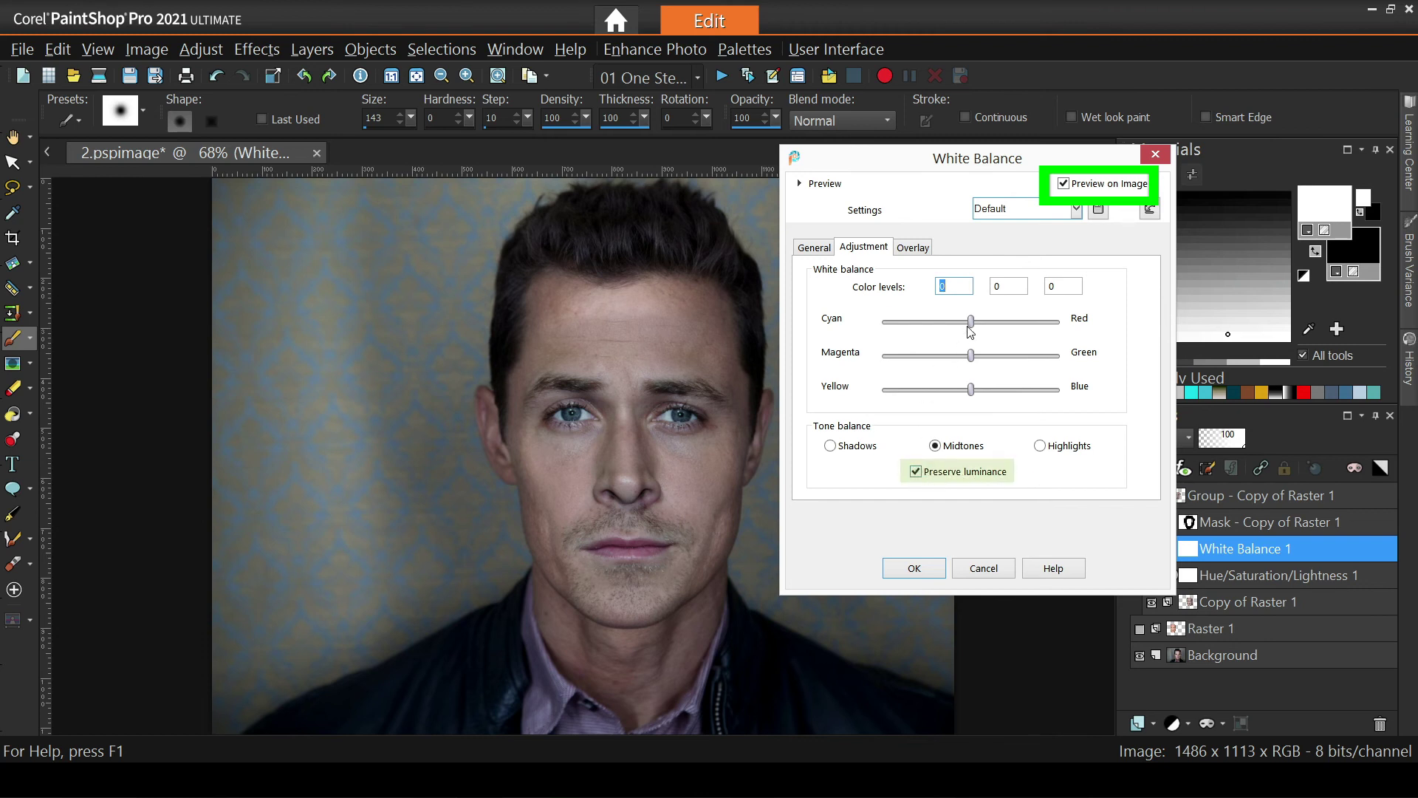
mouse_move(972, 328)
mouse_down()
mouse_move(939, 329)
mouse_move(968, 328)
mouse_up()
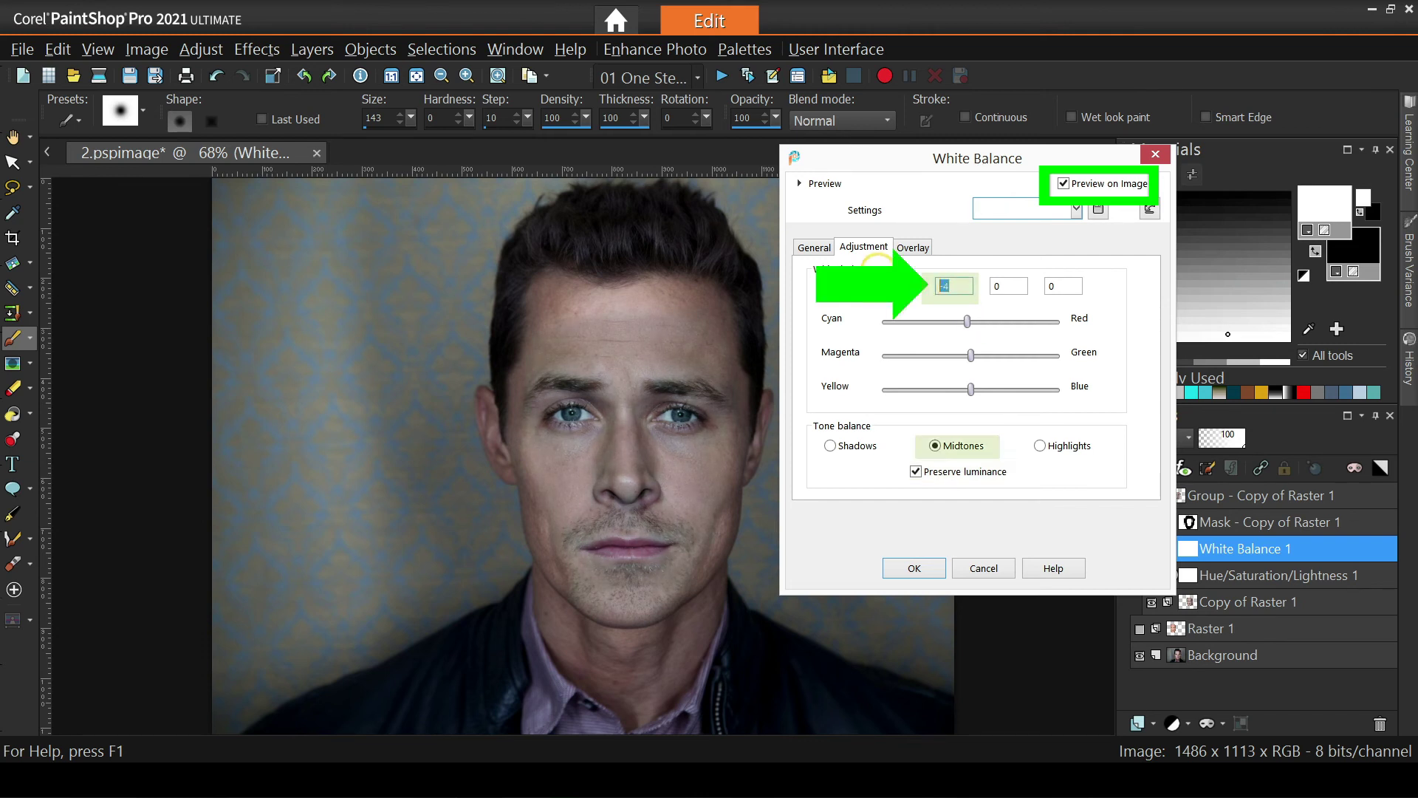
text(2)
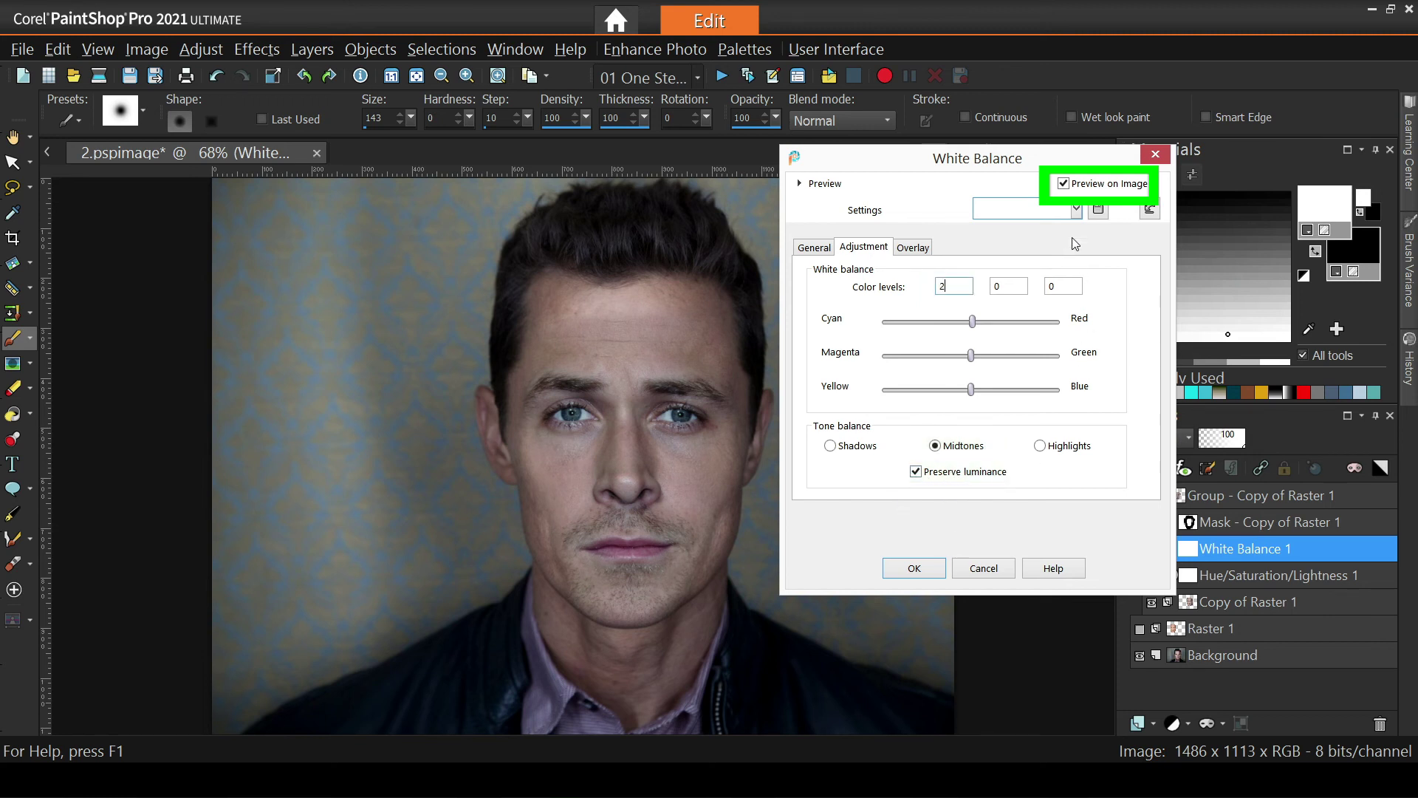
click(1064, 184)
click(915, 568)
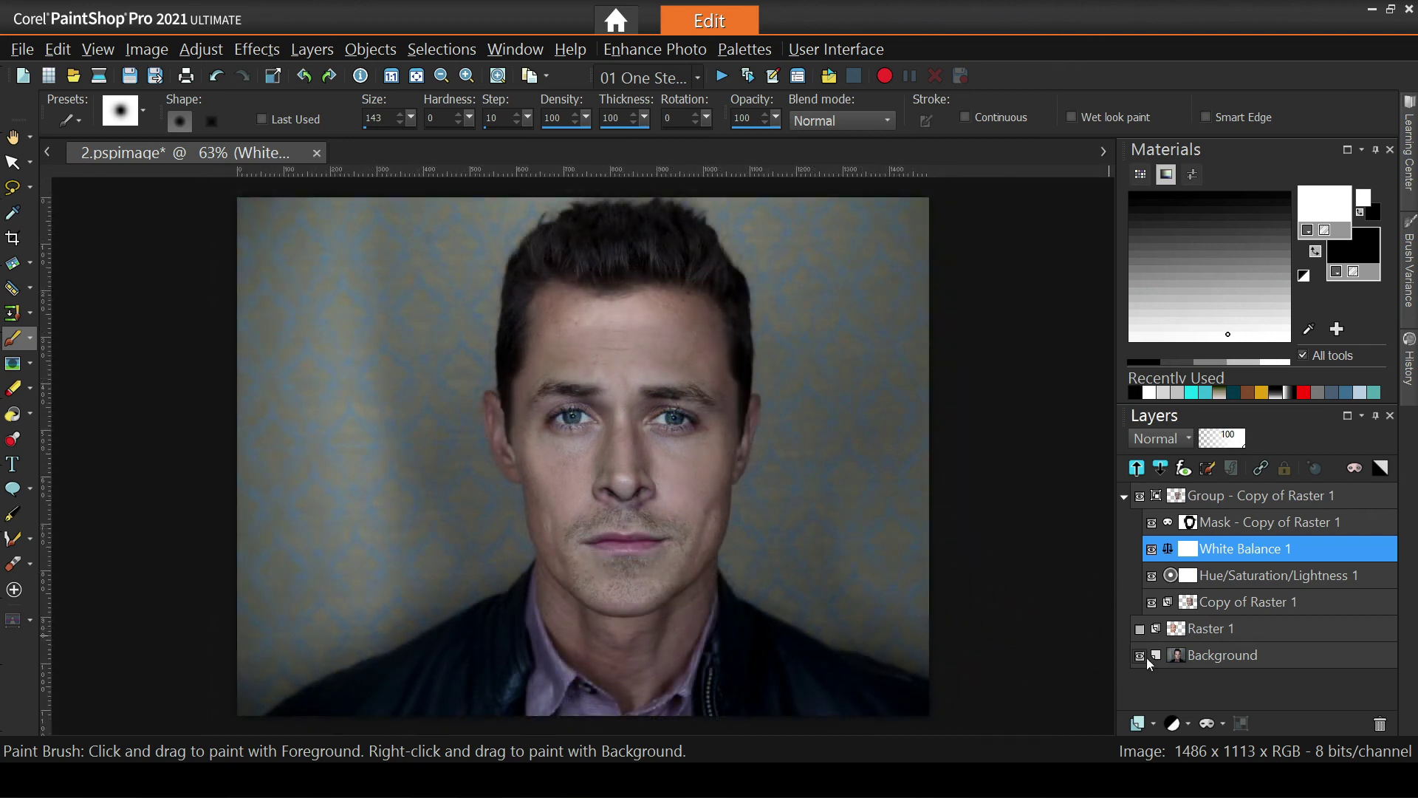
click(1179, 727)
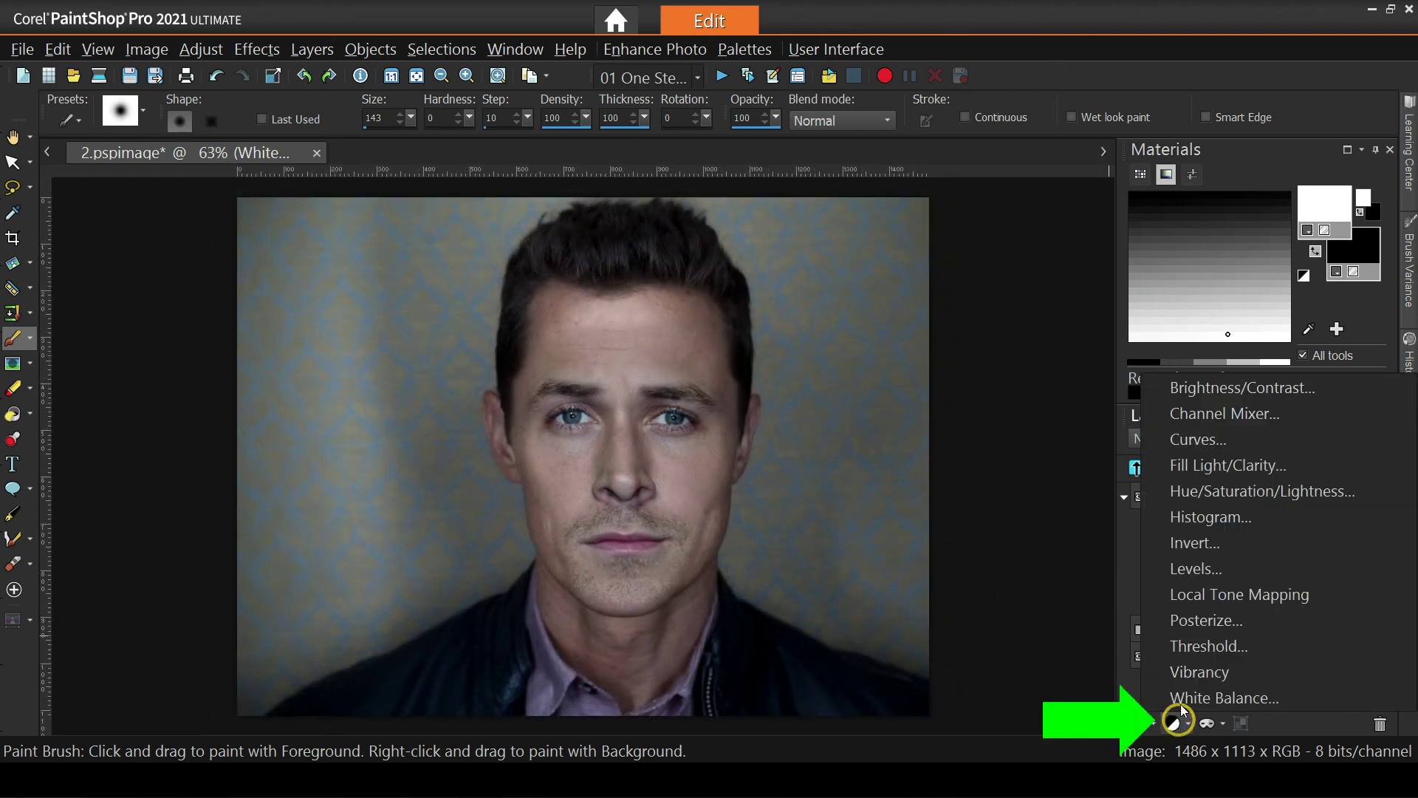
- Add a Curves adjustment layer and place a midtone point, raising it slightly
click(1219, 438)
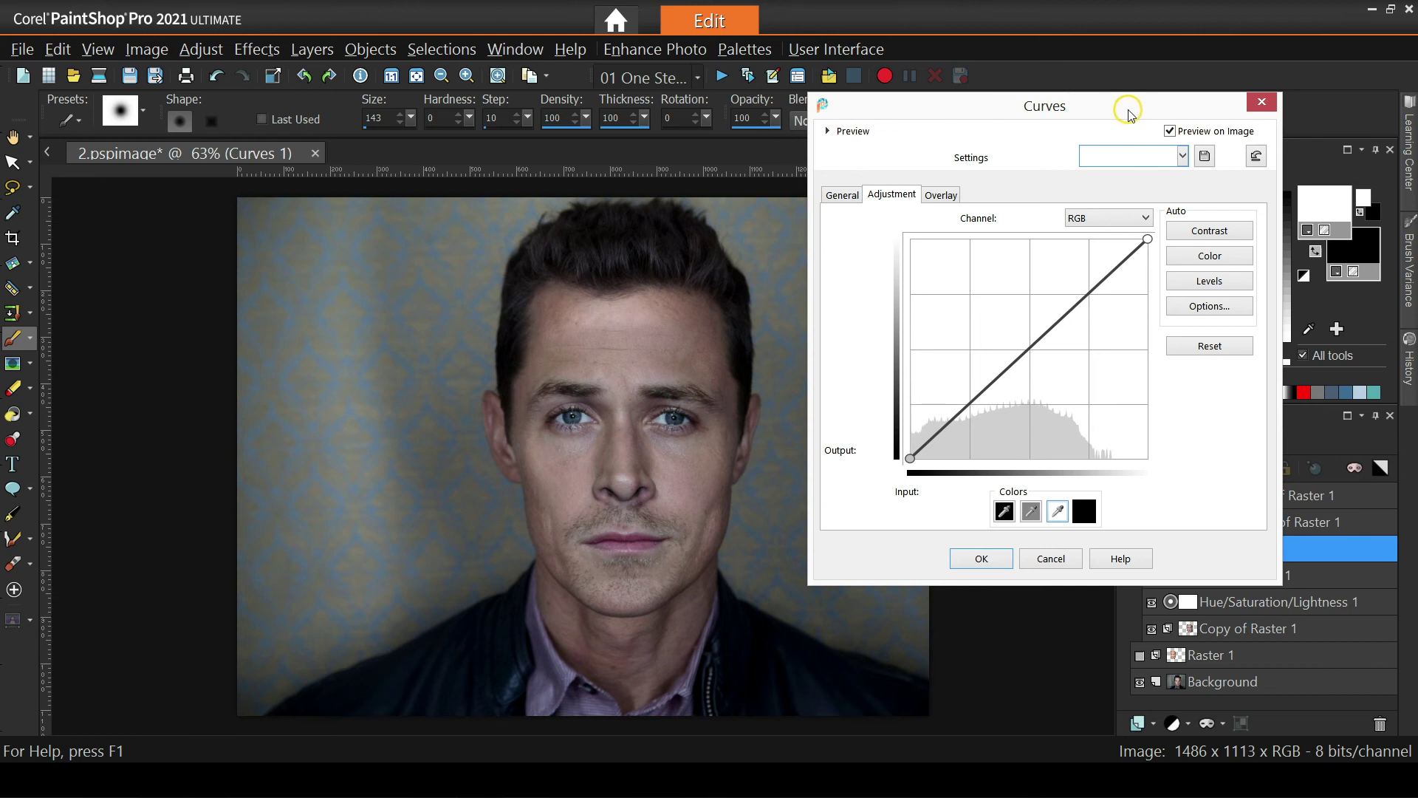
drag(1128, 111, 1114, 117)
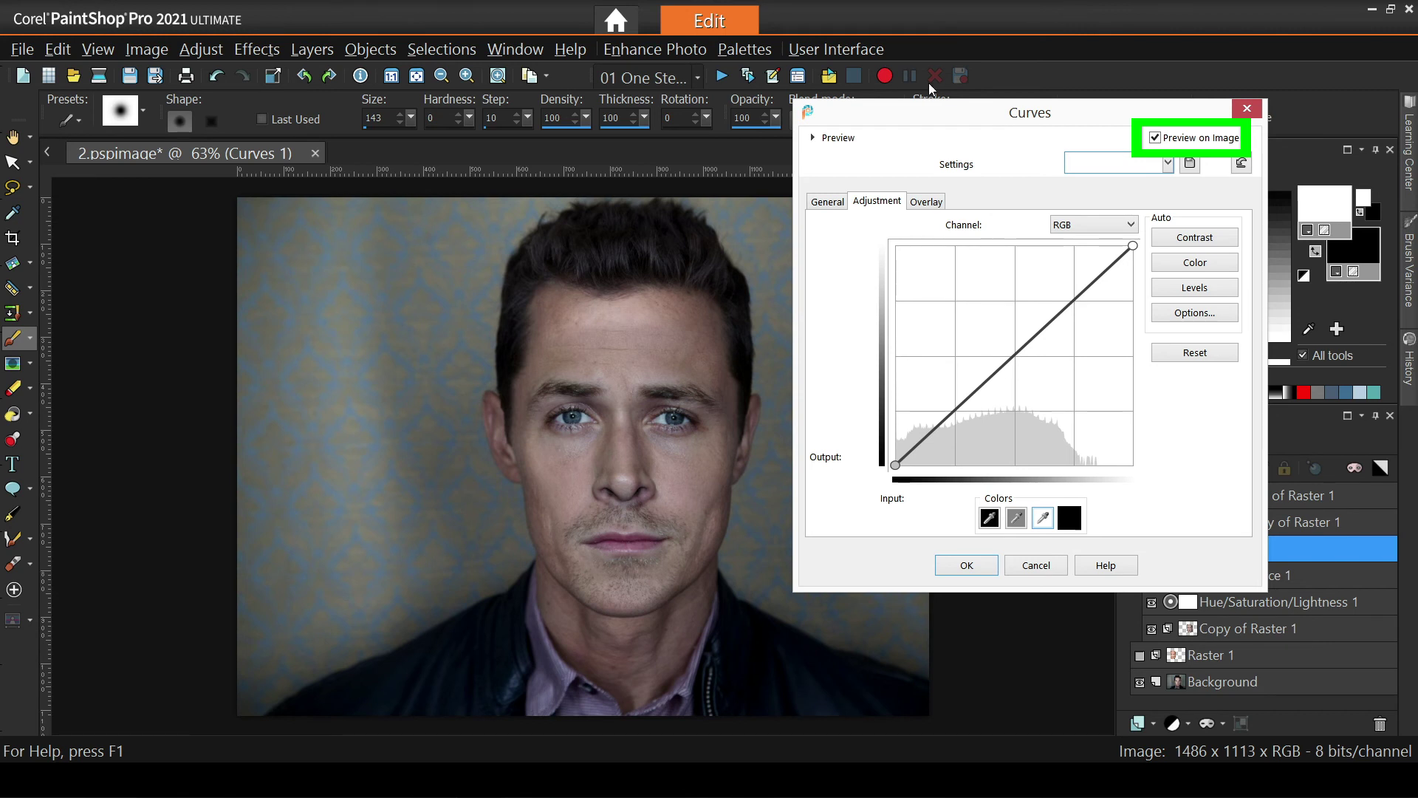
click(1015, 354)
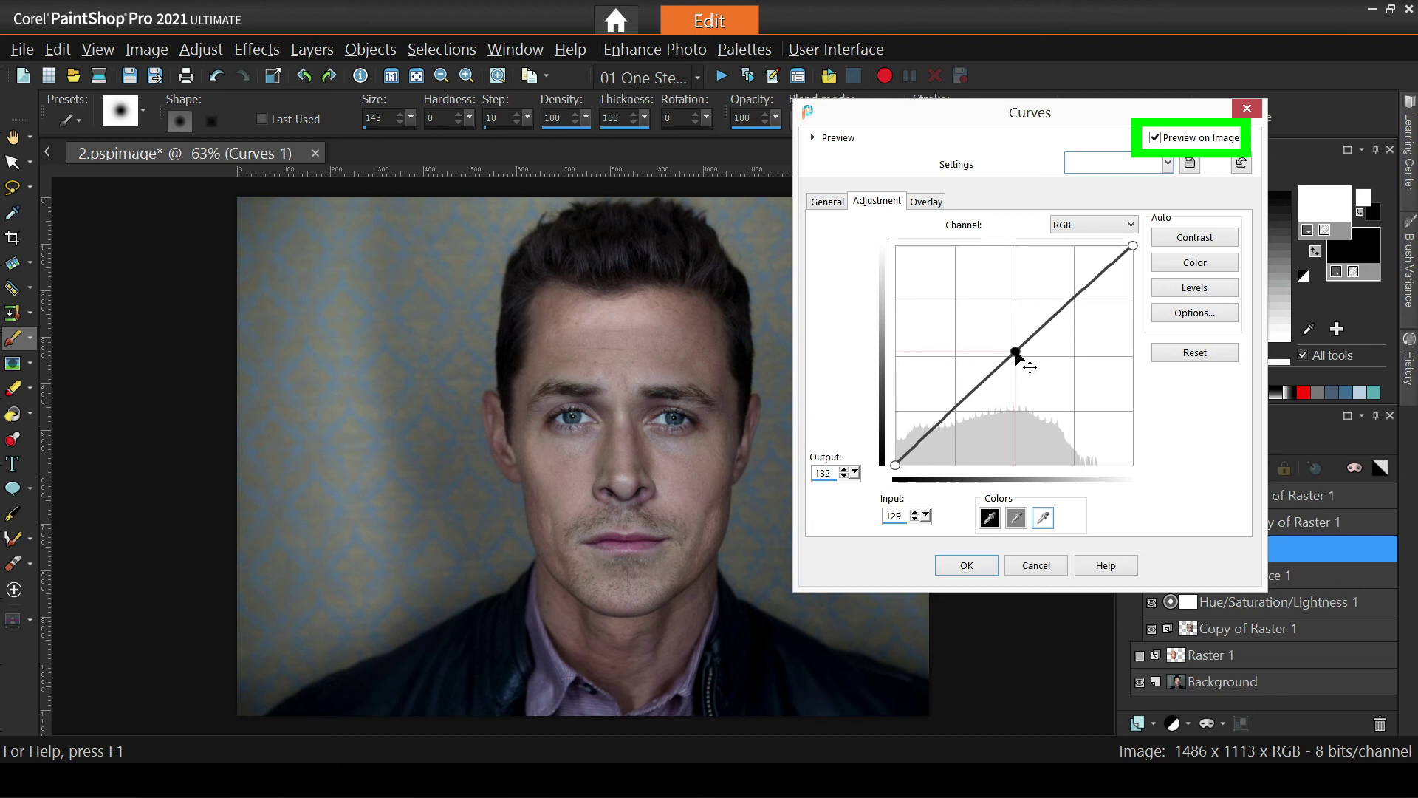
drag(1016, 353, 1011, 354)
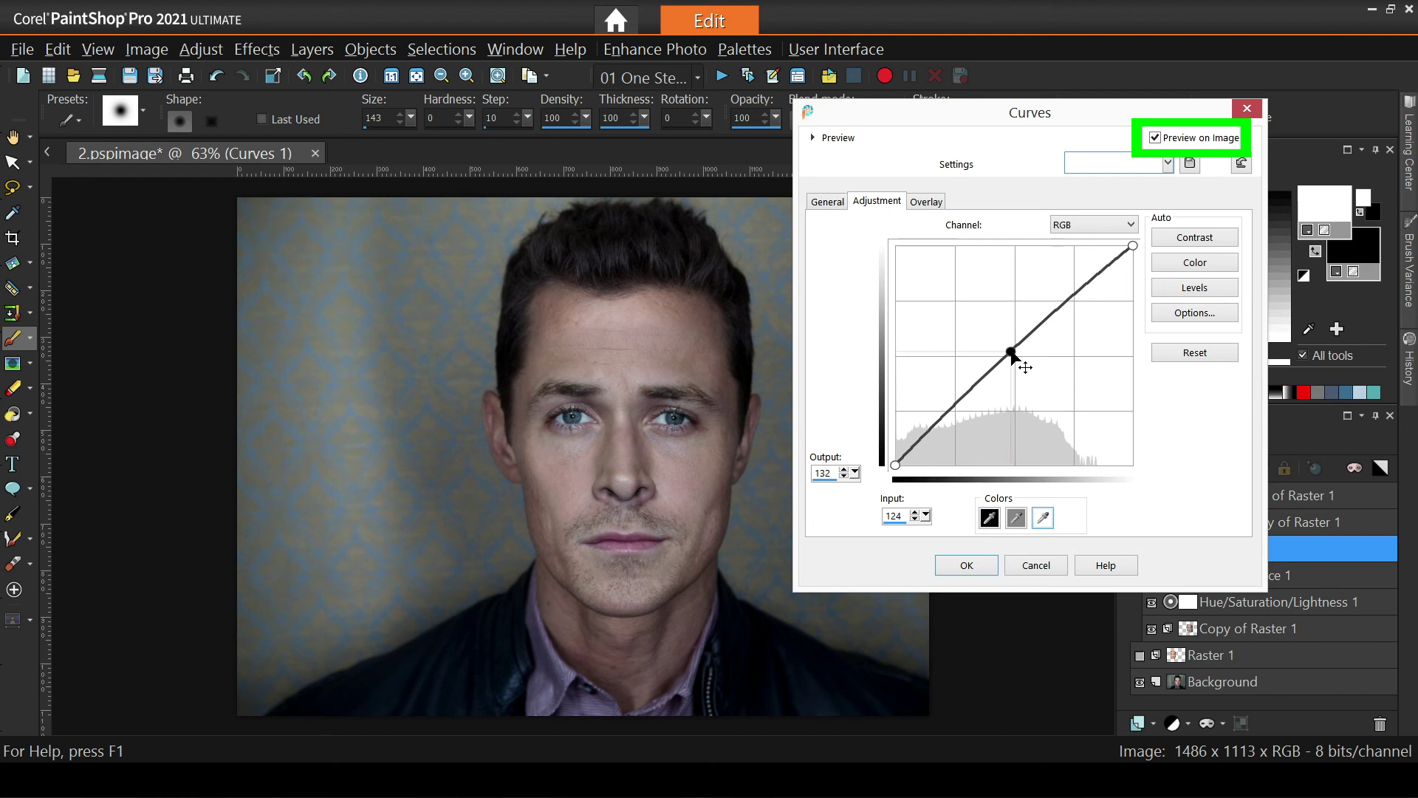
drag(1011, 353, 1011, 354)
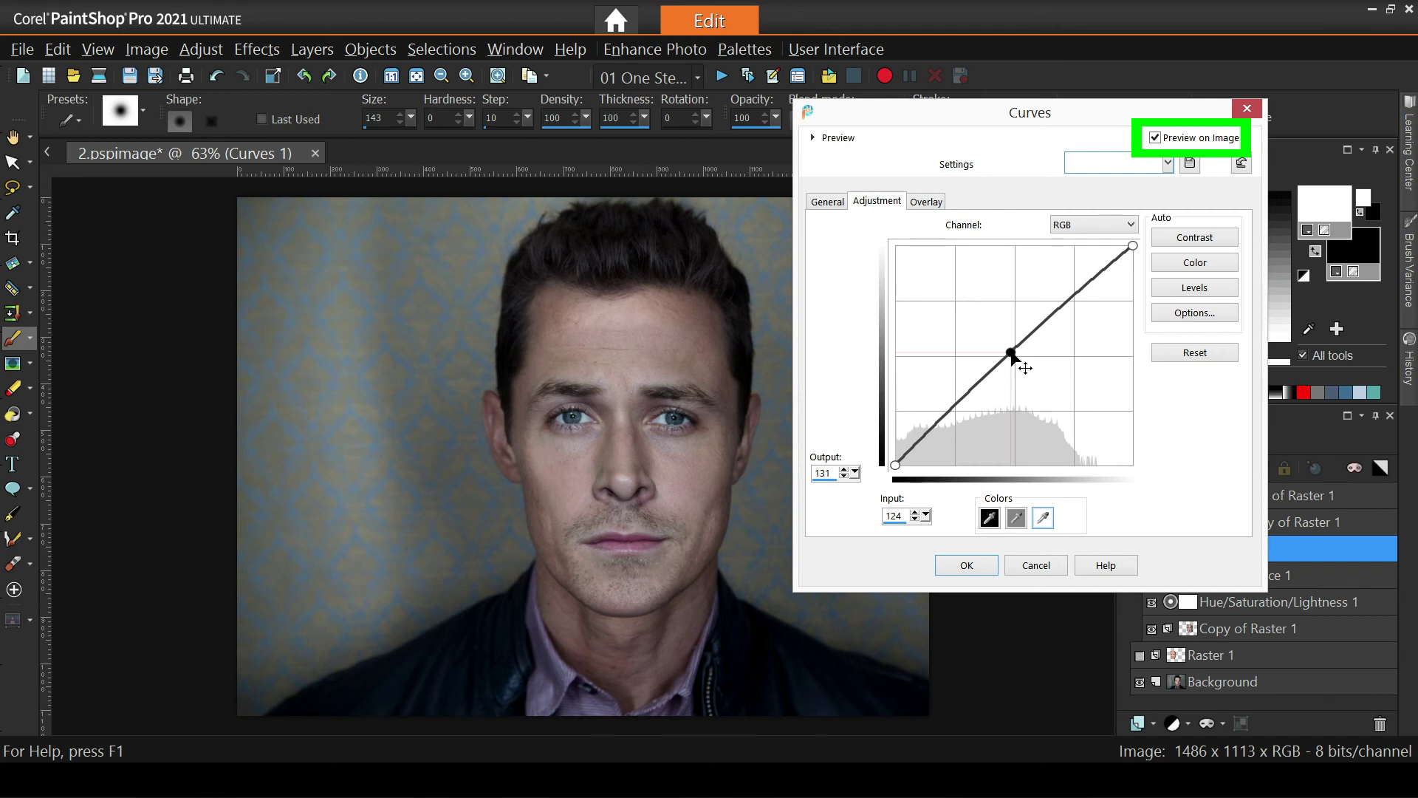
drag(1011, 353, 1014, 350)
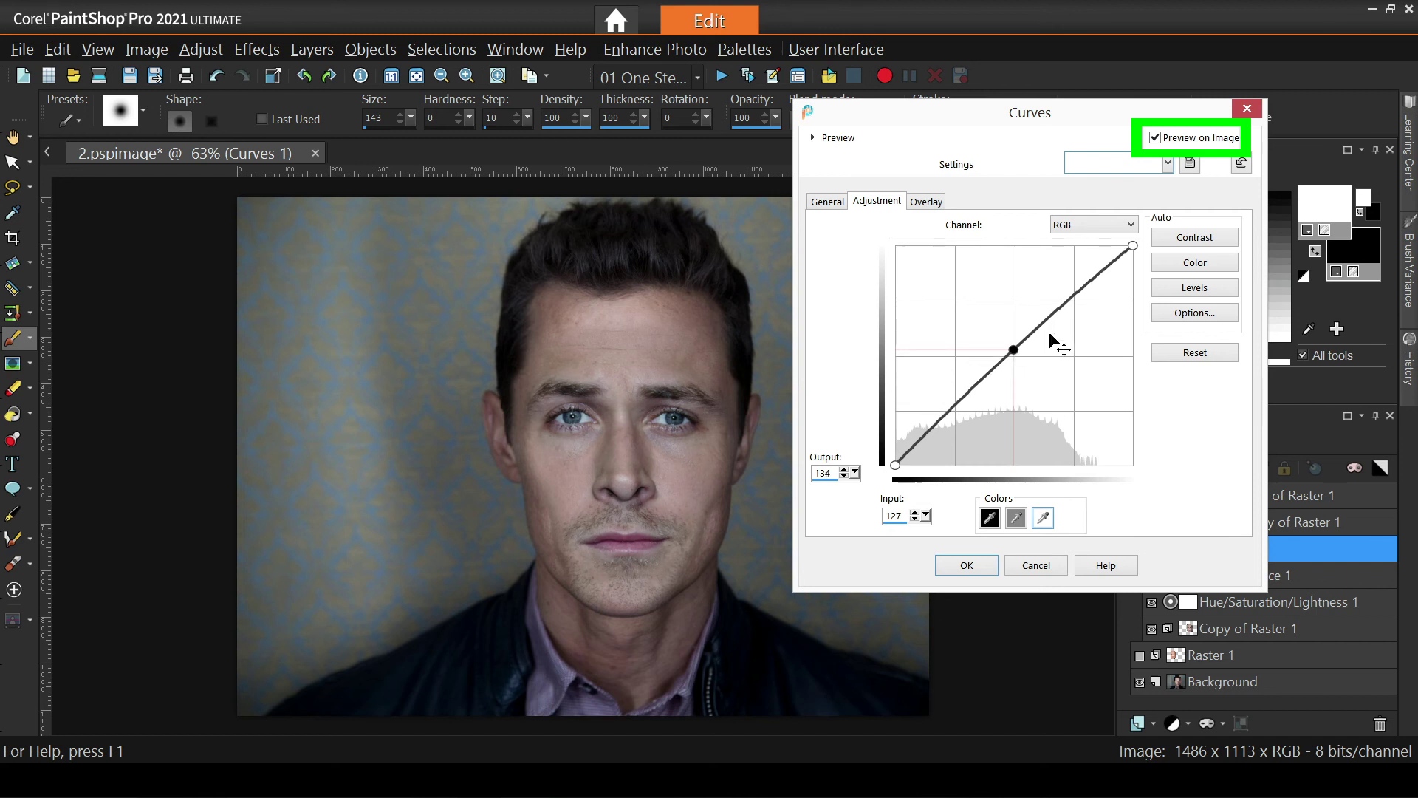
- Lift the highlights with a second curve point, adjust the black point, and confirm
drag(1074, 292, 1076, 285)
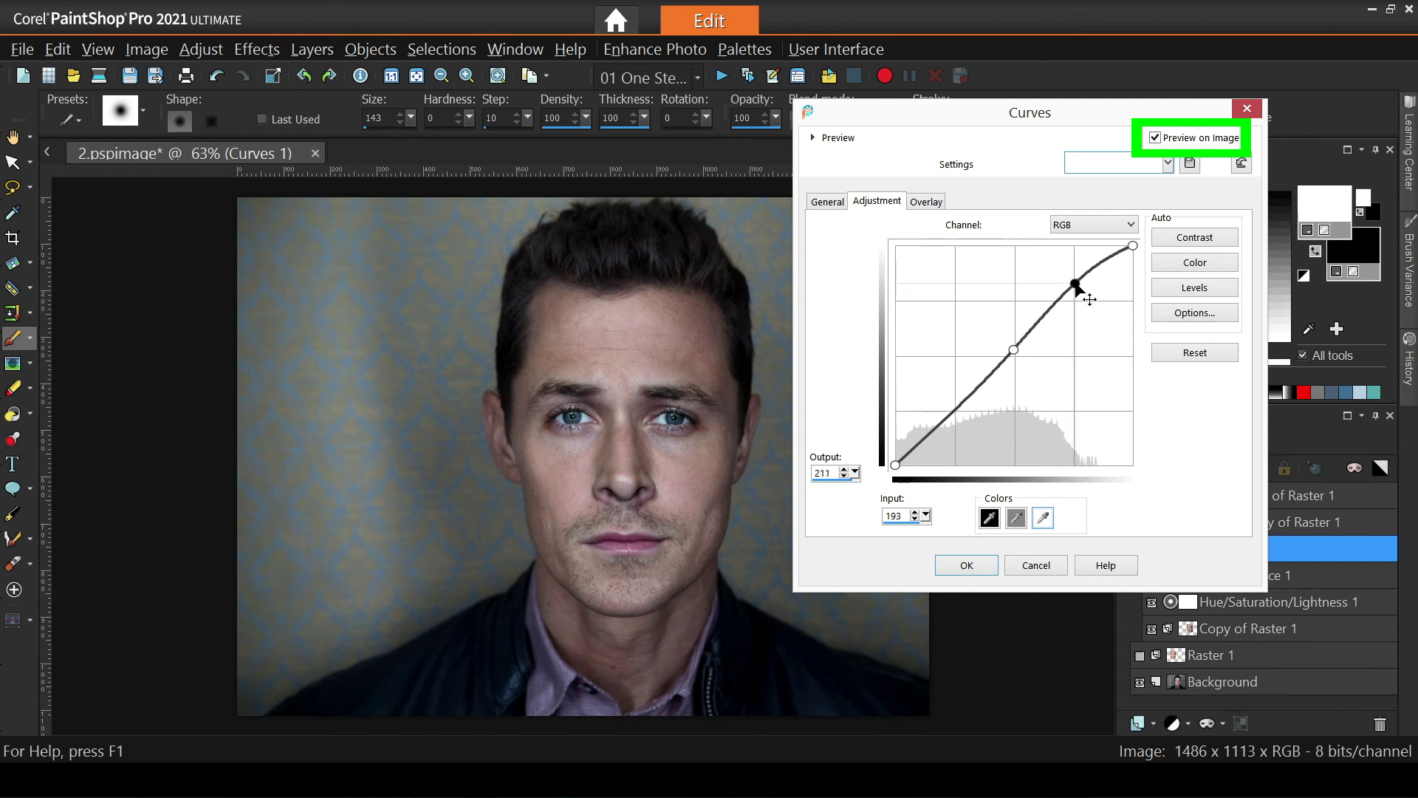
click(1012, 349)
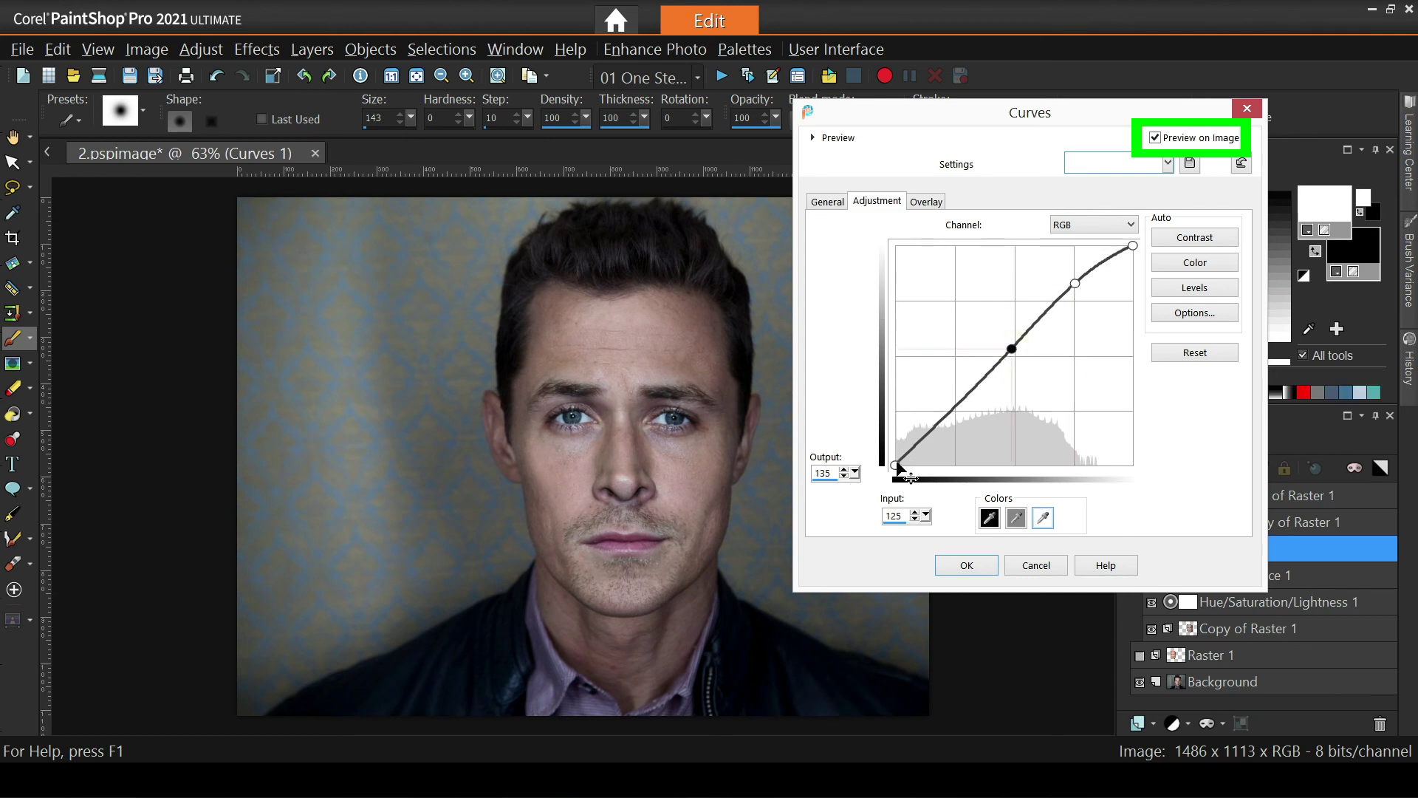
drag(933, 424, 936, 436)
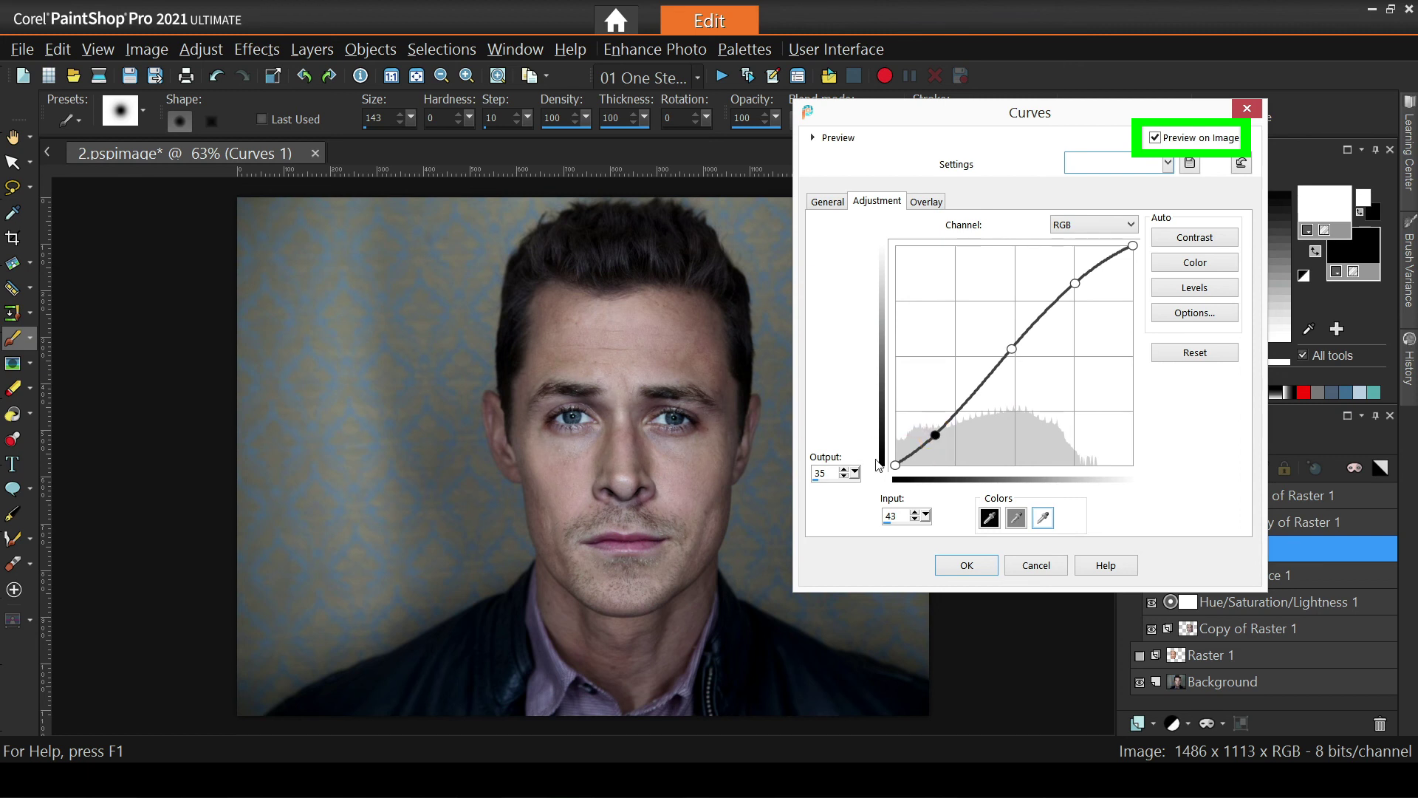
drag(936, 436, 964, 488)
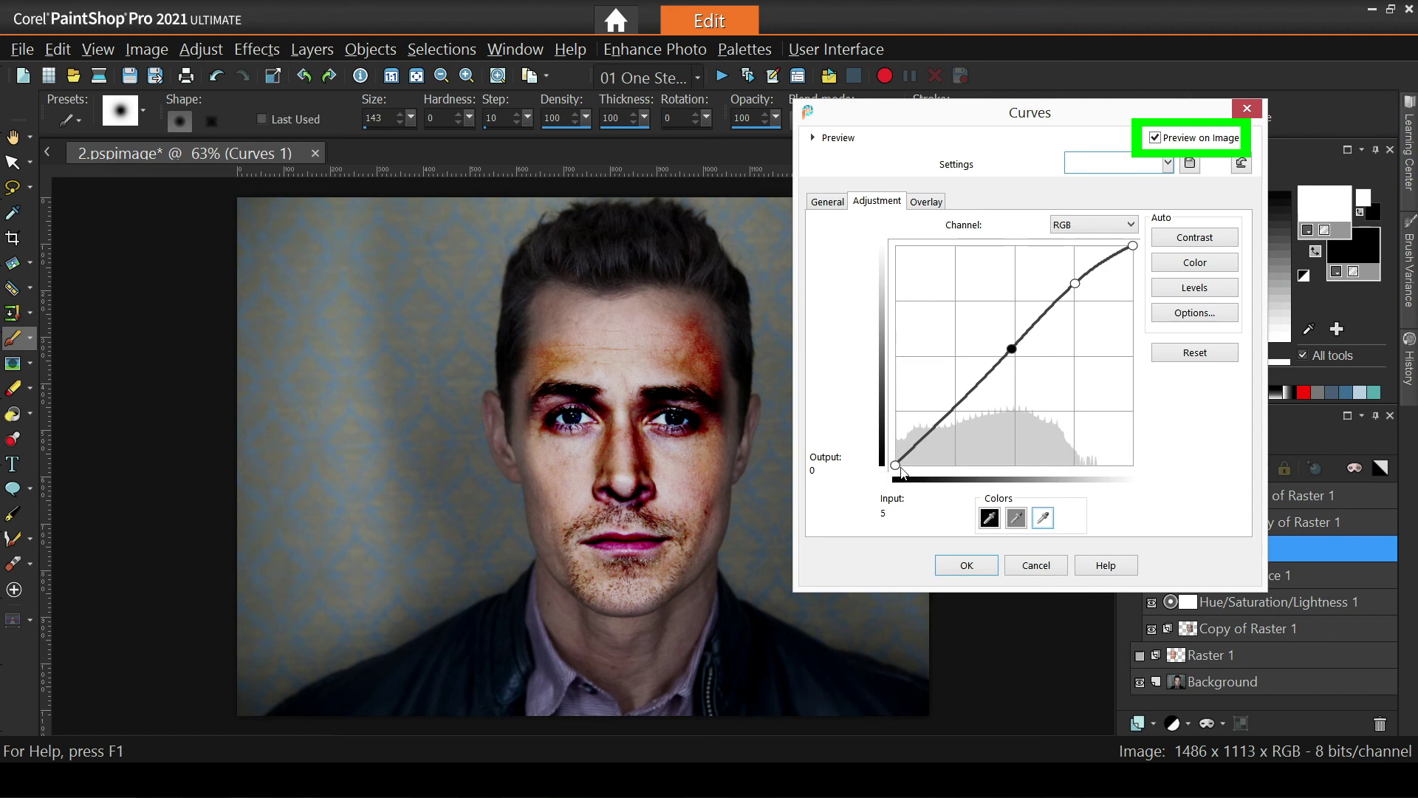
drag(898, 468, 895, 465)
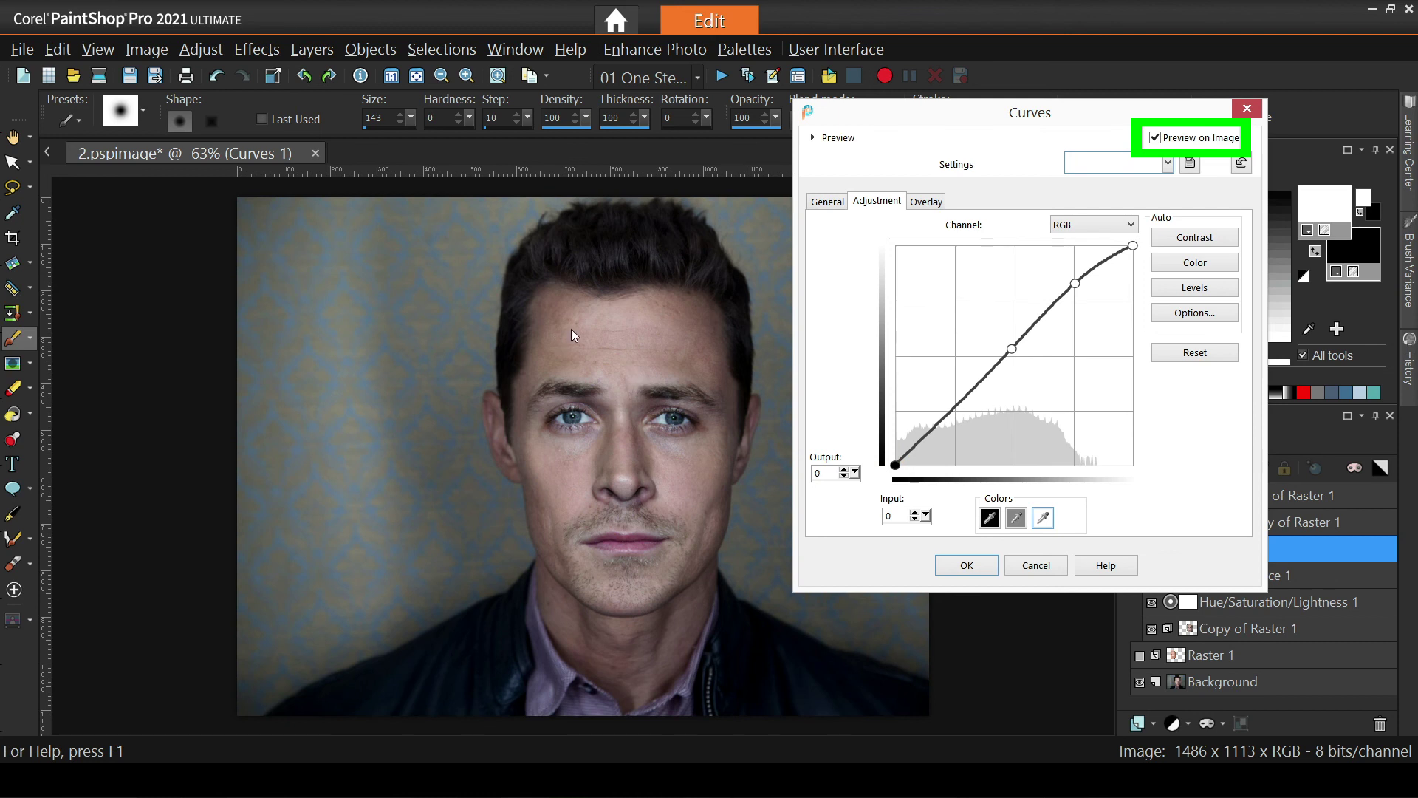
click(967, 566)
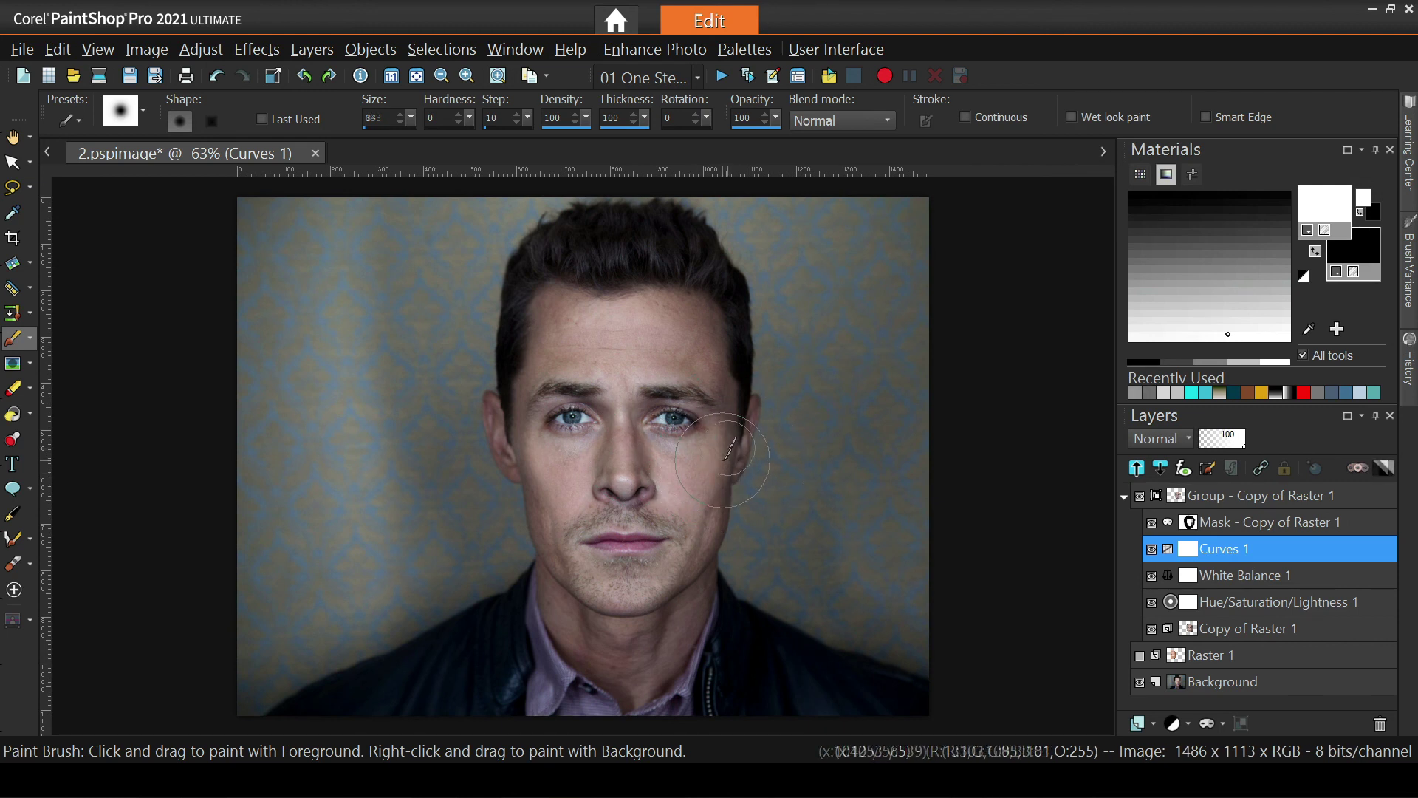
- Select the face mask layer, lower brush opacity to 55, and test a stroke across the forehead
shift+click(1219, 600)
click(1222, 523)
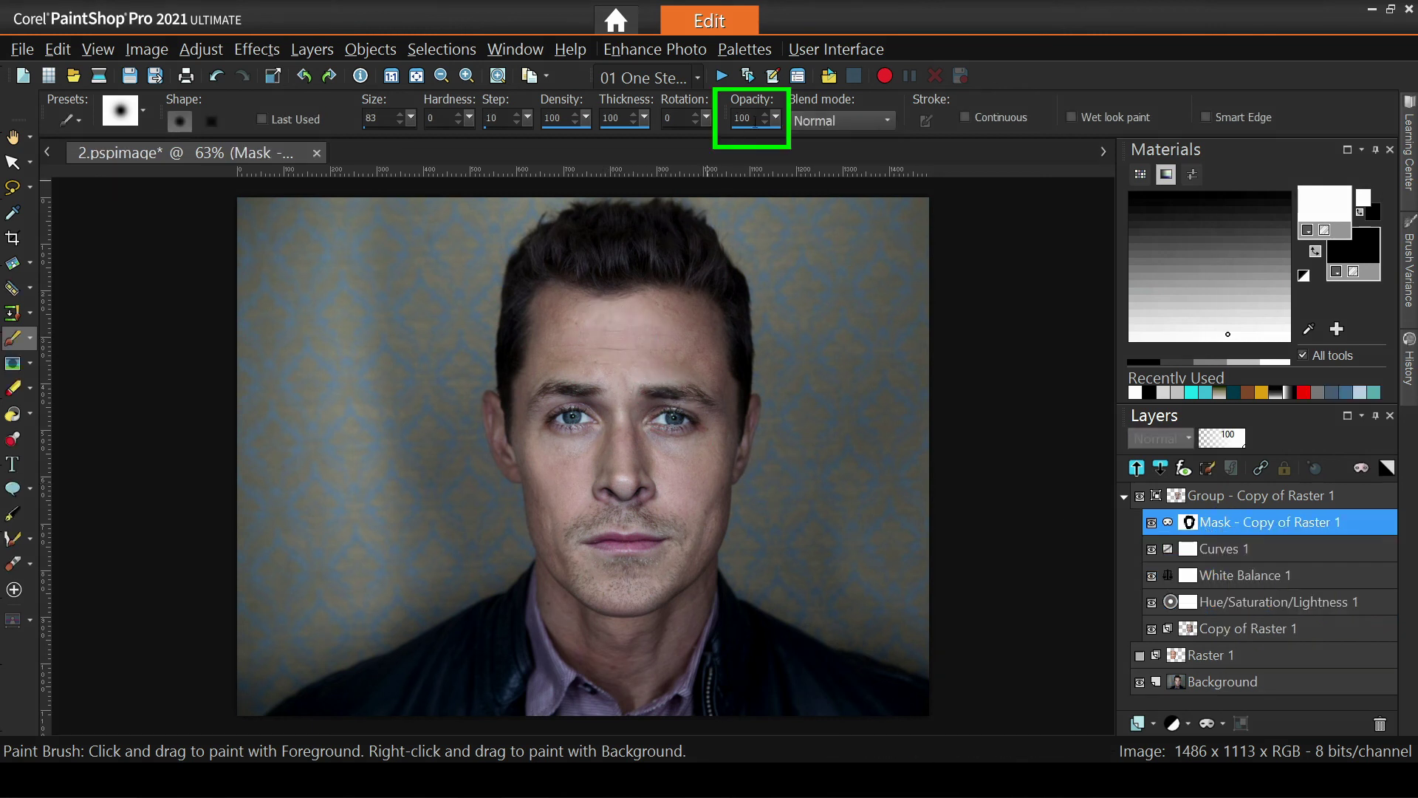
drag(777, 118, 750, 137)
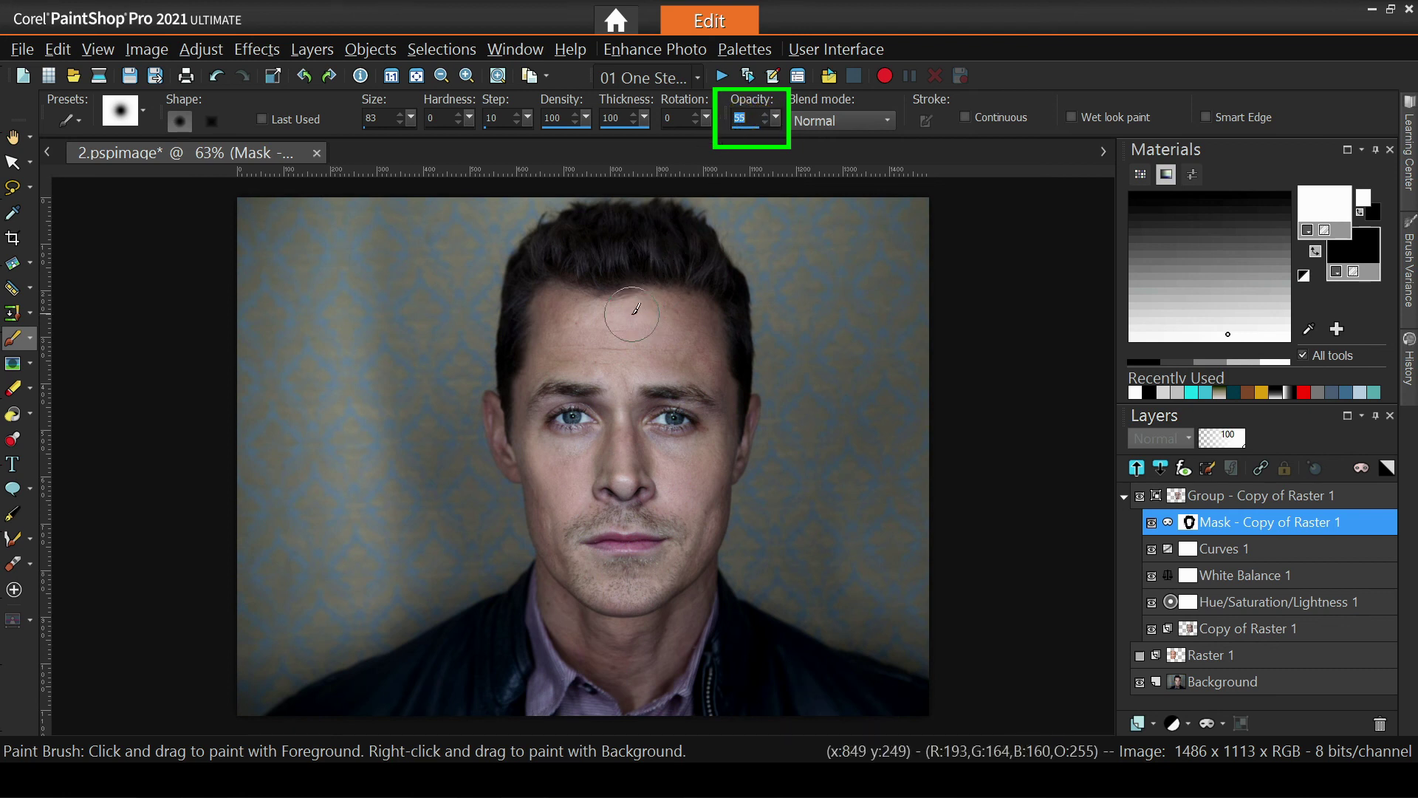
drag(602, 334, 694, 336)
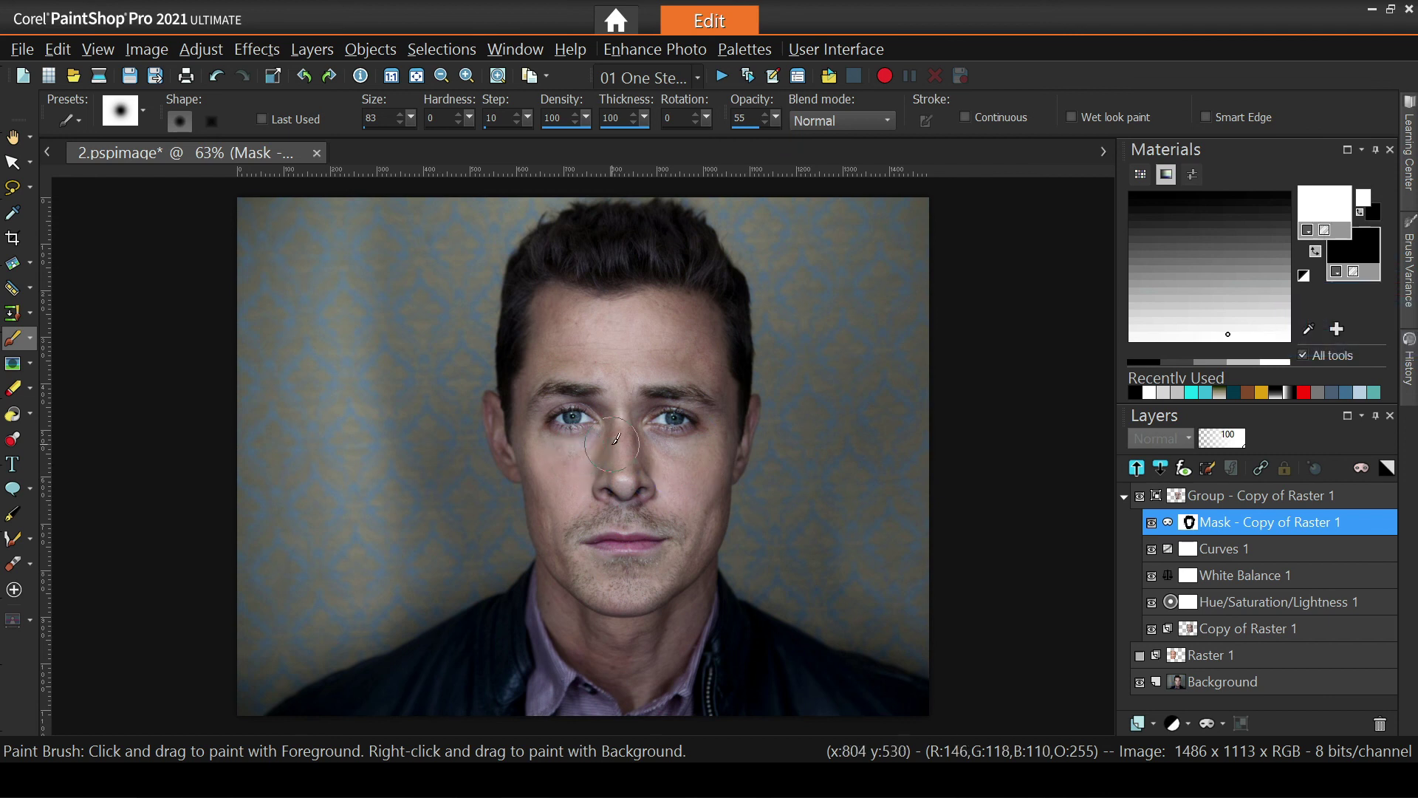
- Undo the forehead stroke and four earlier steps, then reselect the face mask and bring up Adjust
click(217, 77)
click(217, 76)
click(217, 77)
click(217, 77)
click(217, 77)
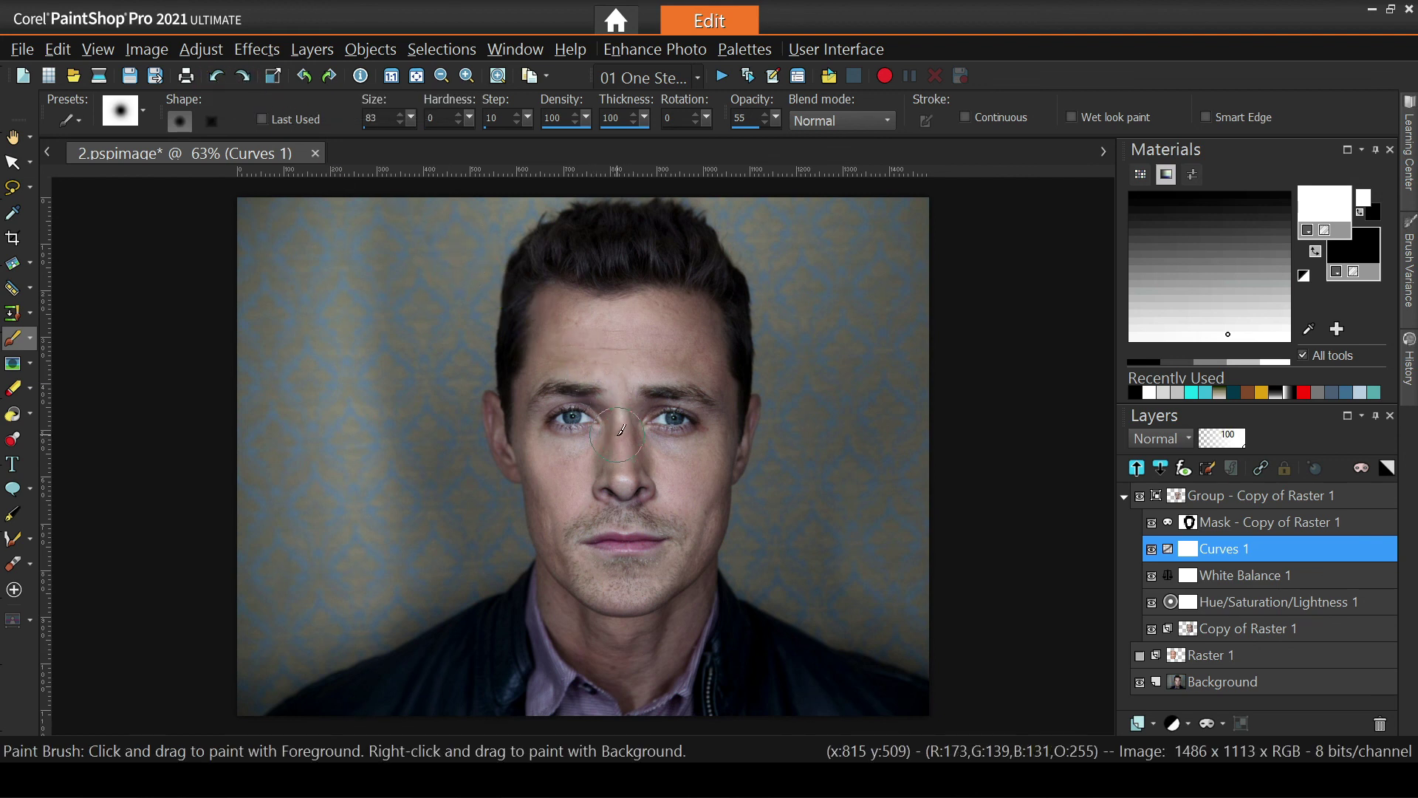
click(1256, 522)
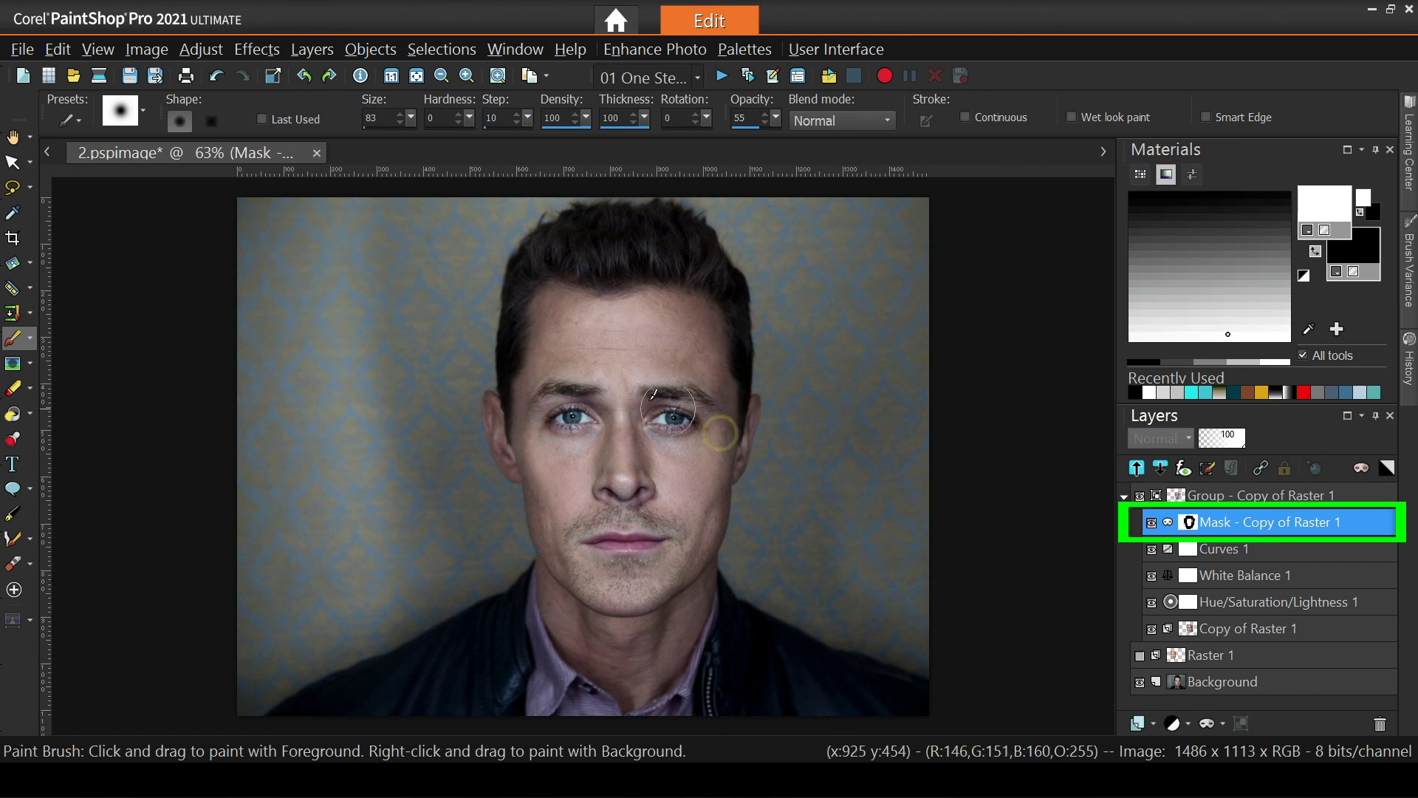
click(201, 49)
- Preview a Gaussian blur on the face mask at radius 30, 100, then 25, and cancel it
mouse_move(279, 383)
click(566, 463)
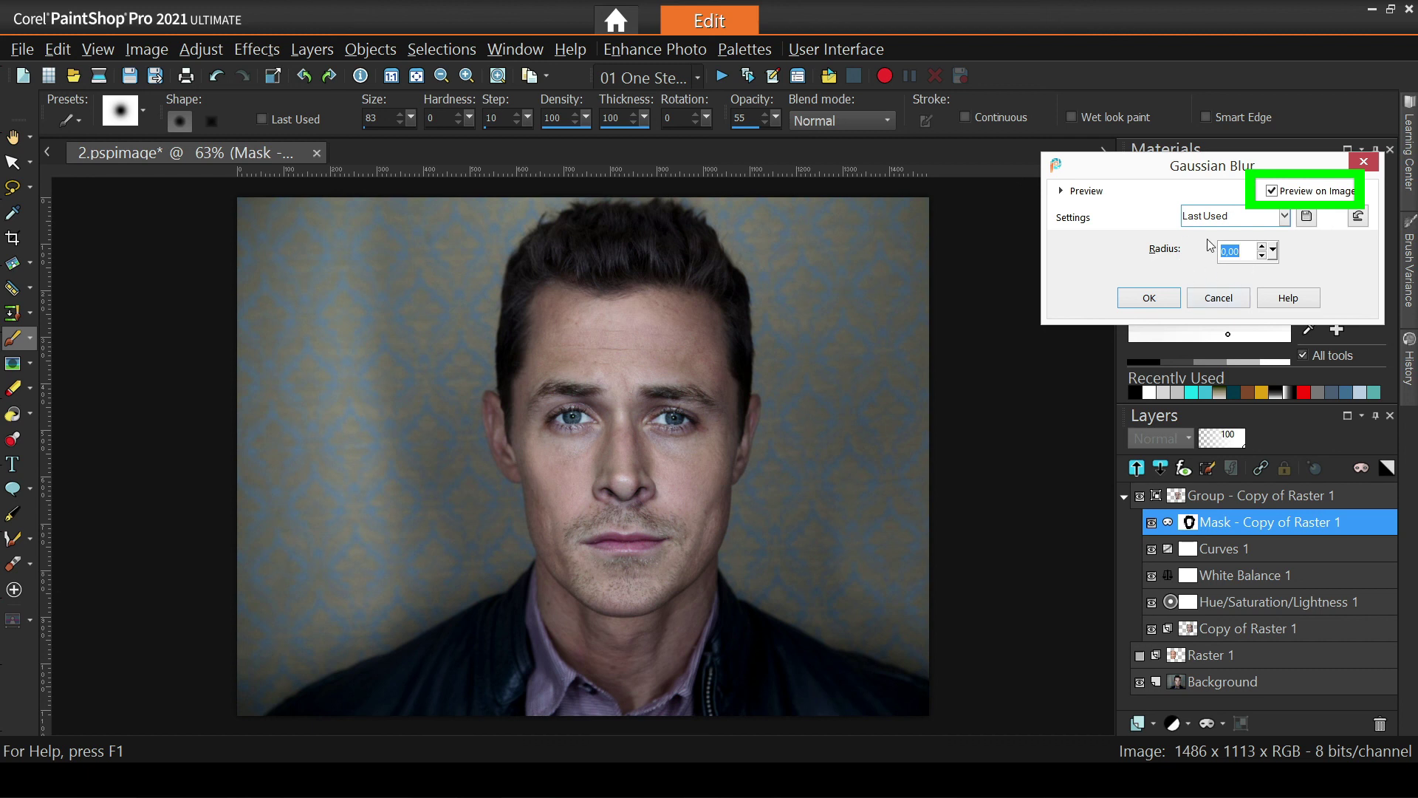
drag(1273, 251, 1296, 263)
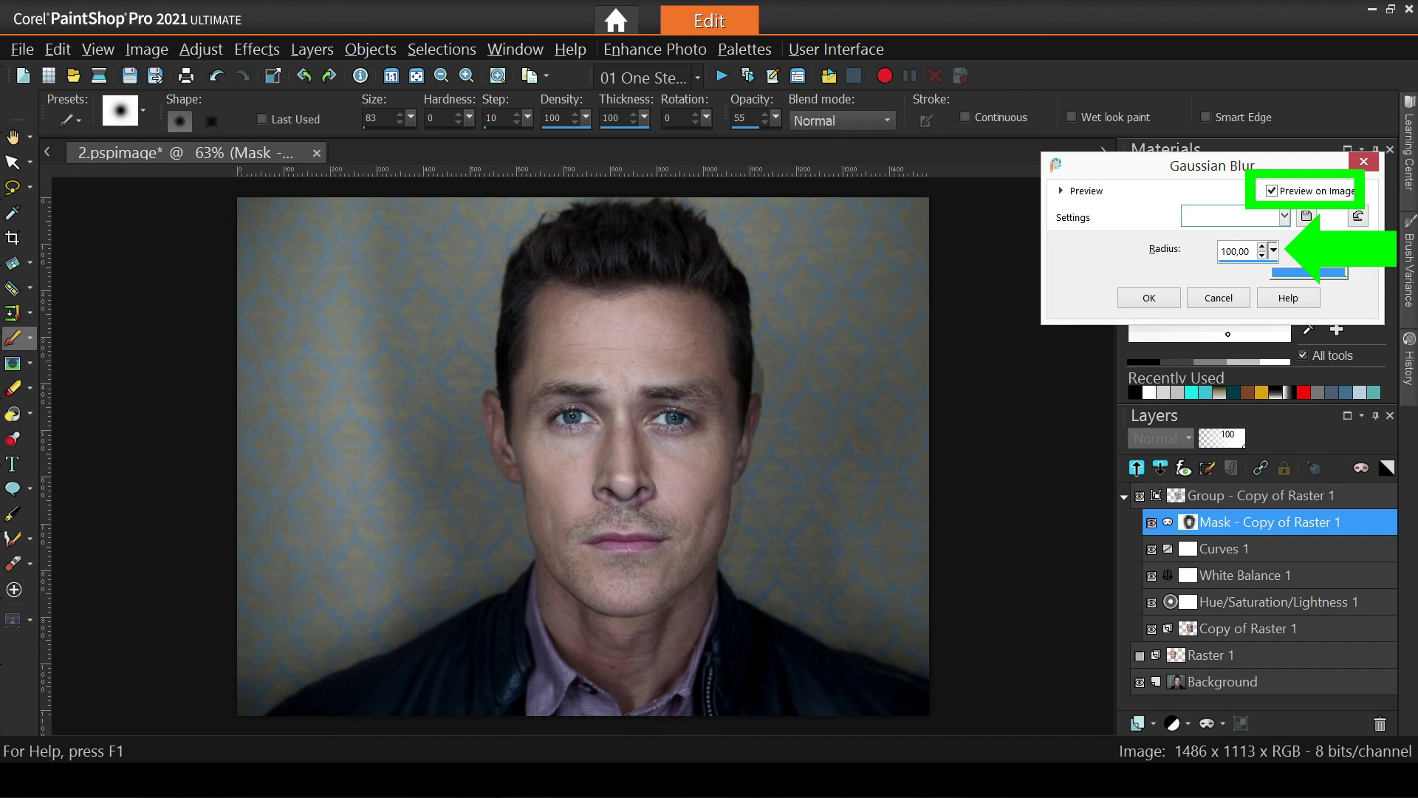
drag(1348, 273, 1351, 274)
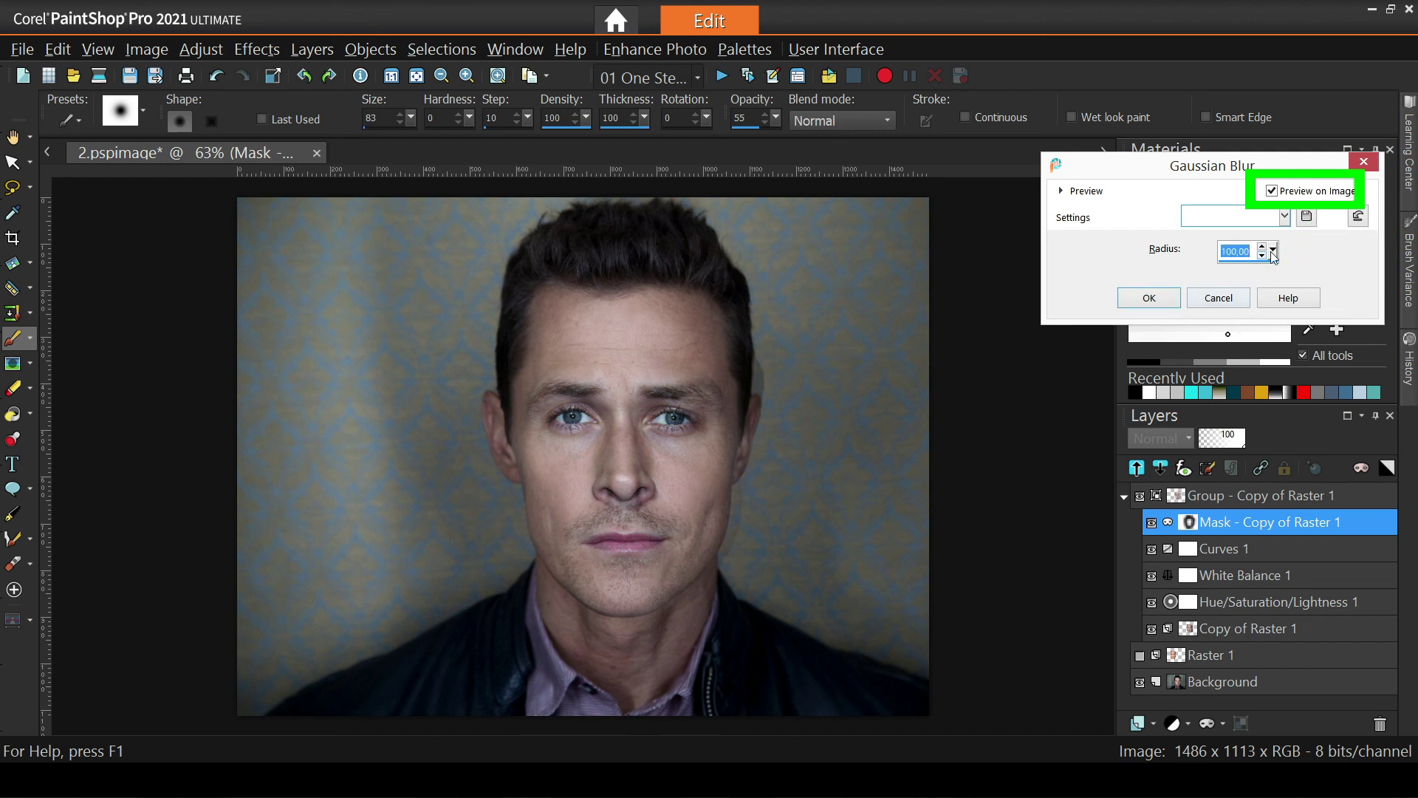
drag(1273, 252, 1219, 261)
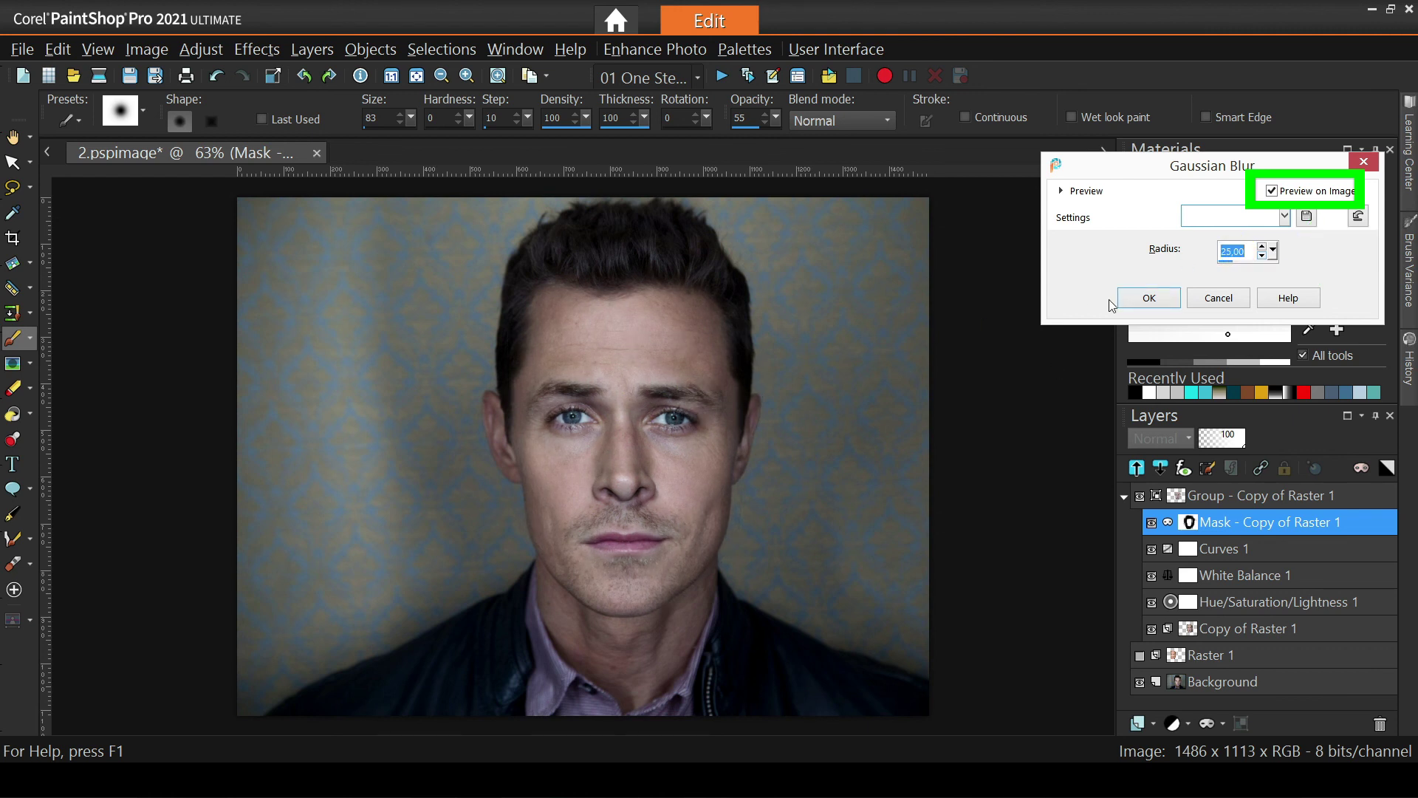
click(1272, 194)
click(1275, 196)
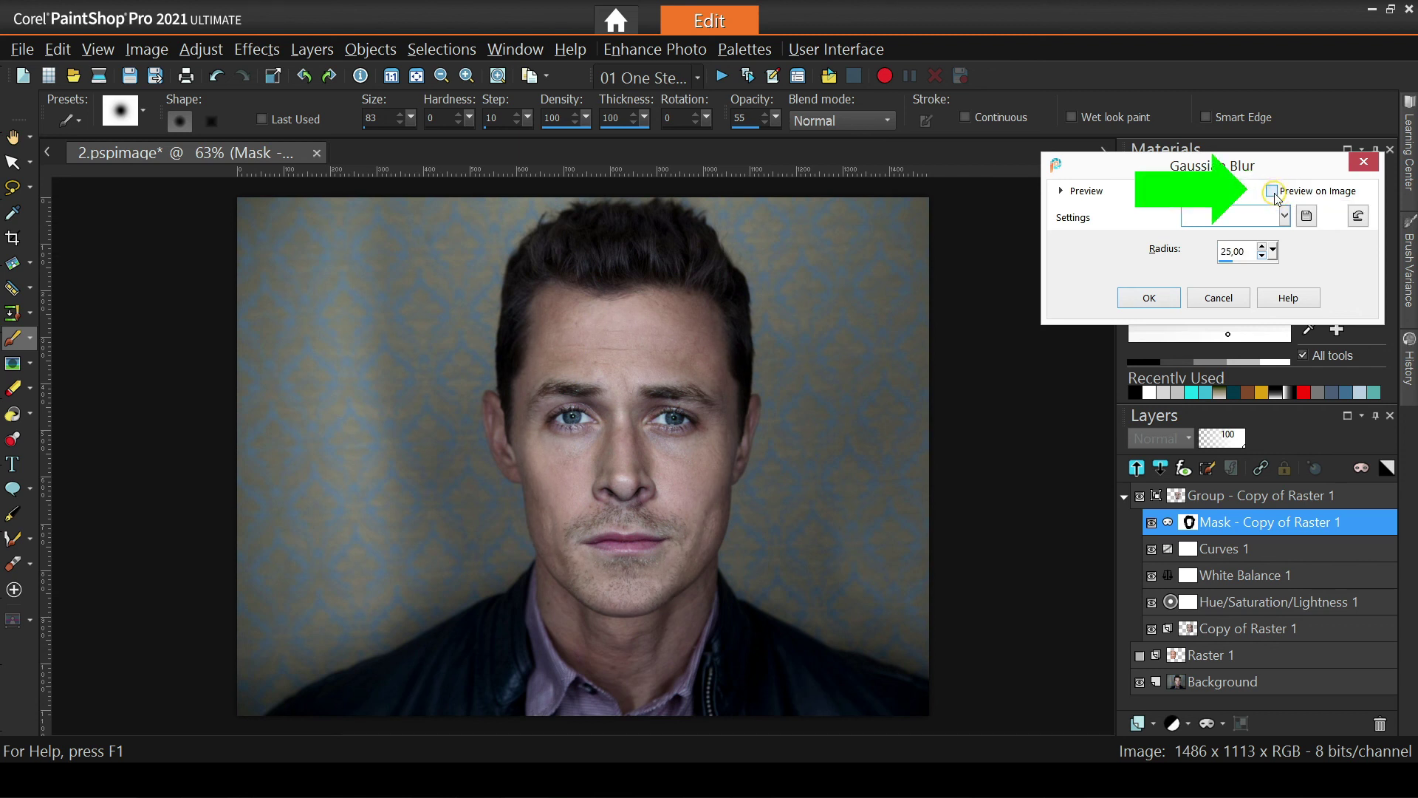
click(1225, 299)
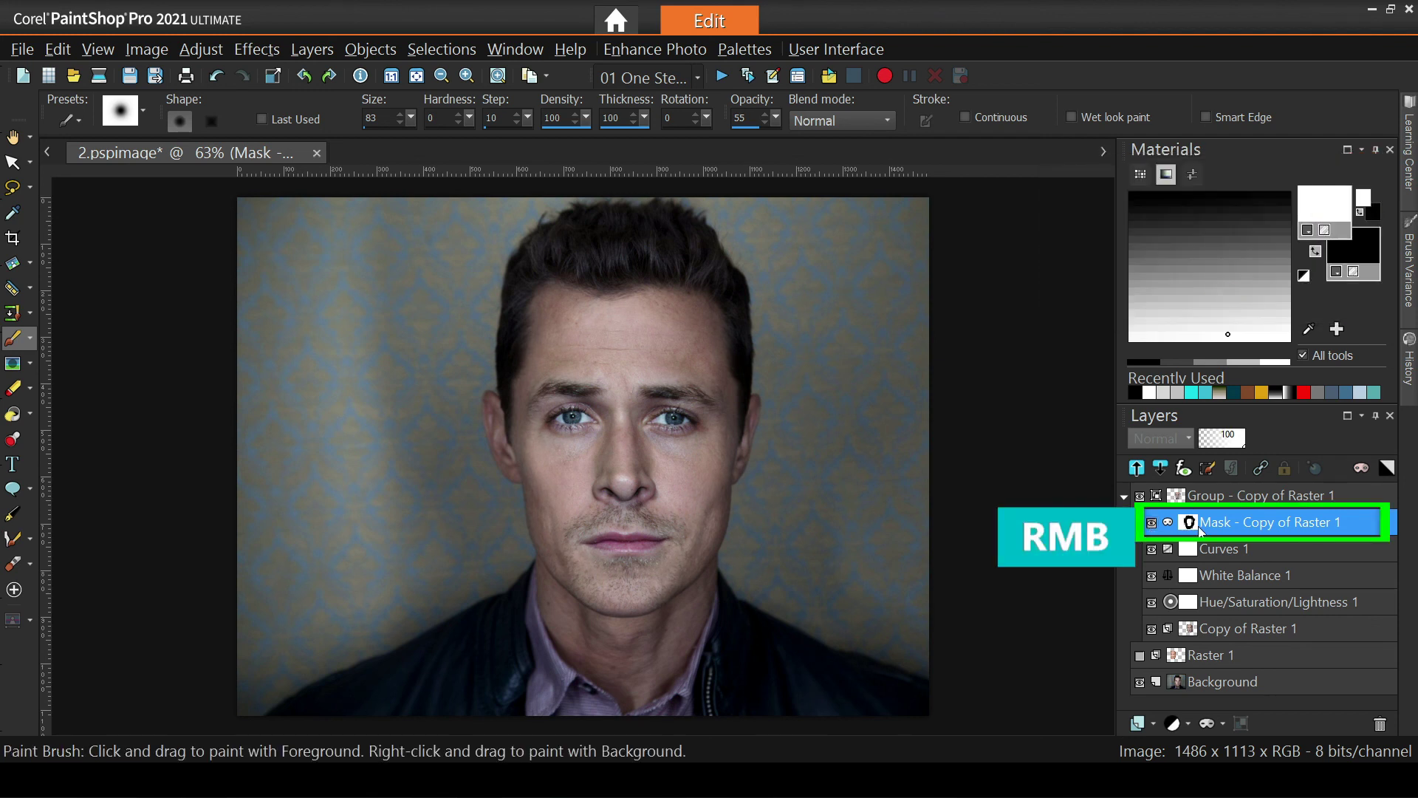
- Duplicate the face mask layer and hide the original mask
right_click(1189, 525)
click(1146, 211)
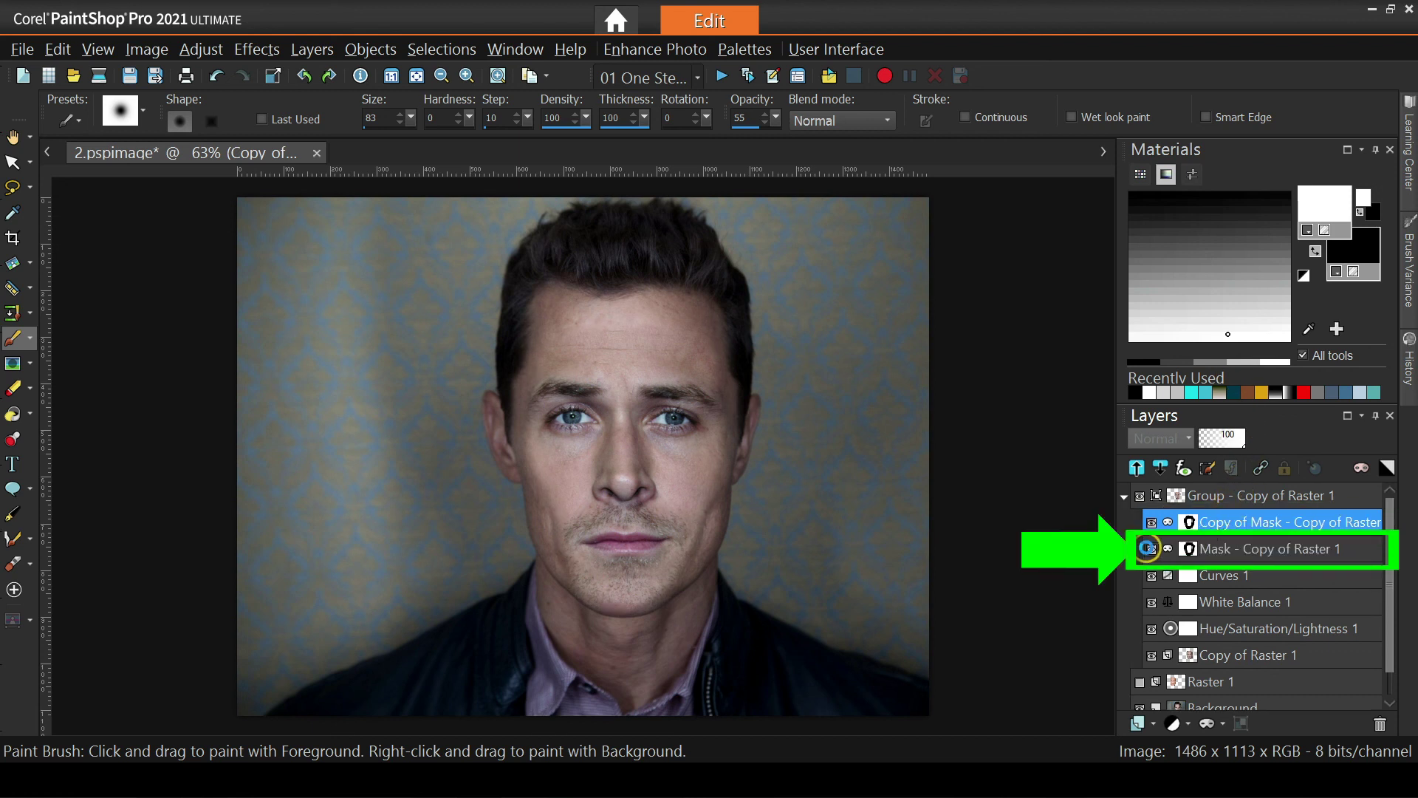
click(1152, 549)
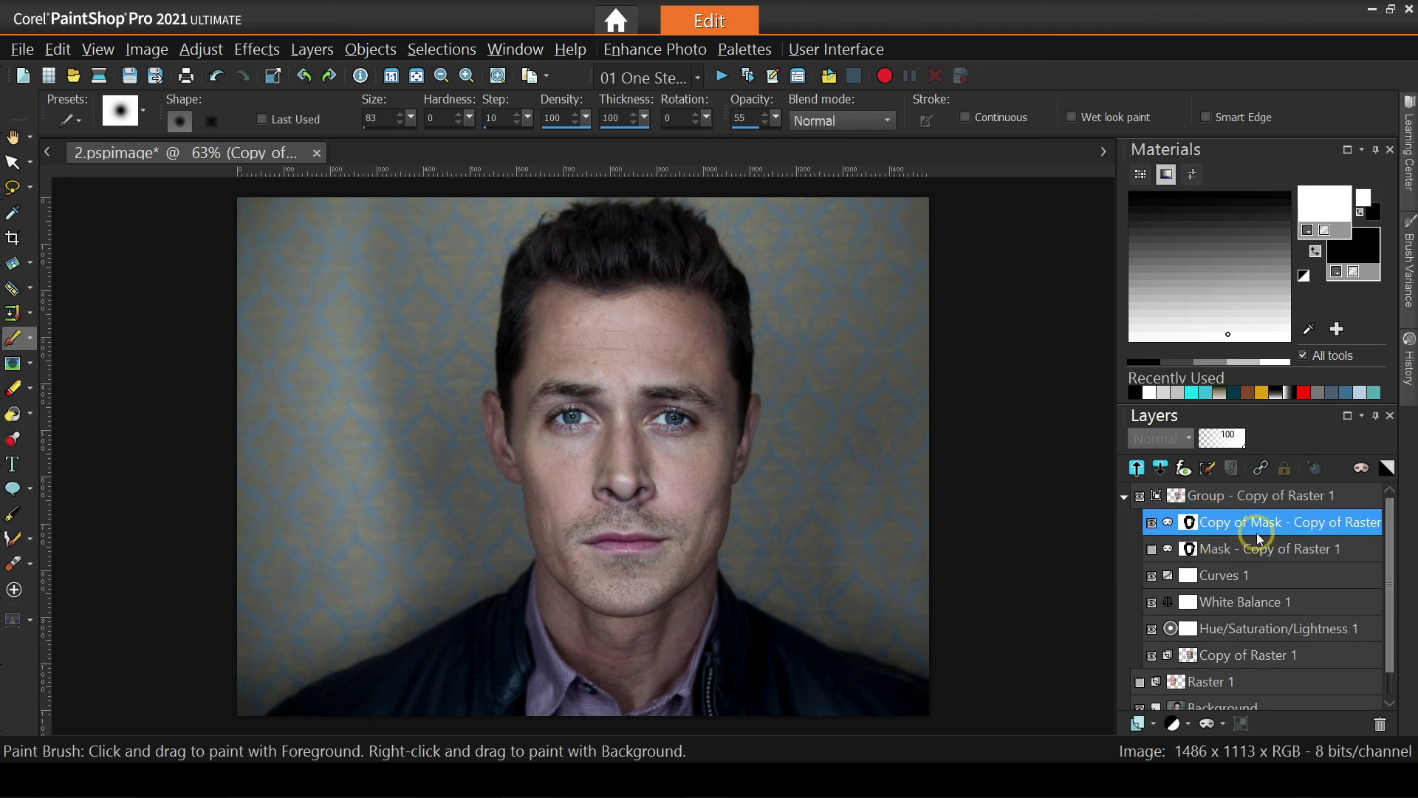
- Raise the face group's opacity from 80 to 100 and reselect the duplicated mask
click(1220, 499)
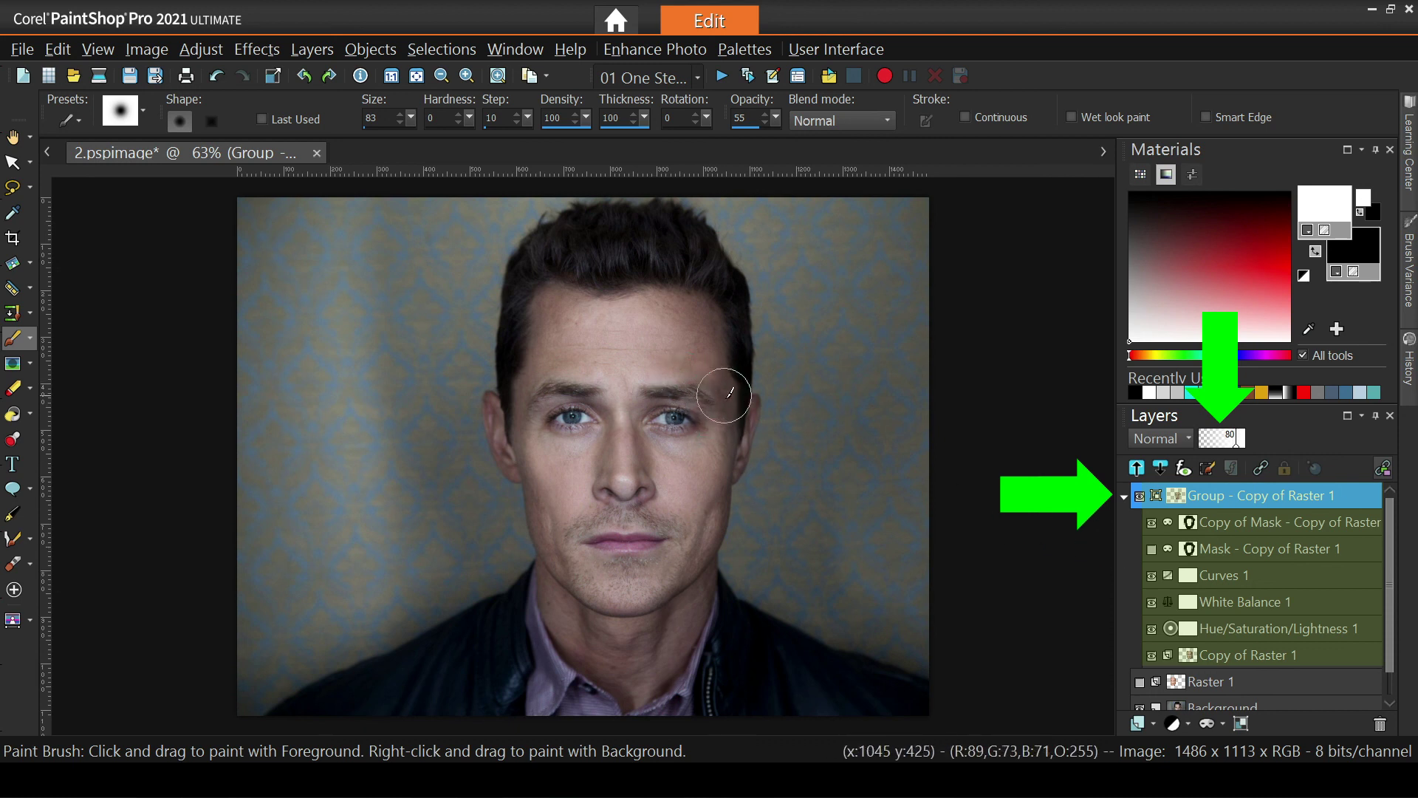
drag(1240, 447, 1270, 446)
click(1213, 523)
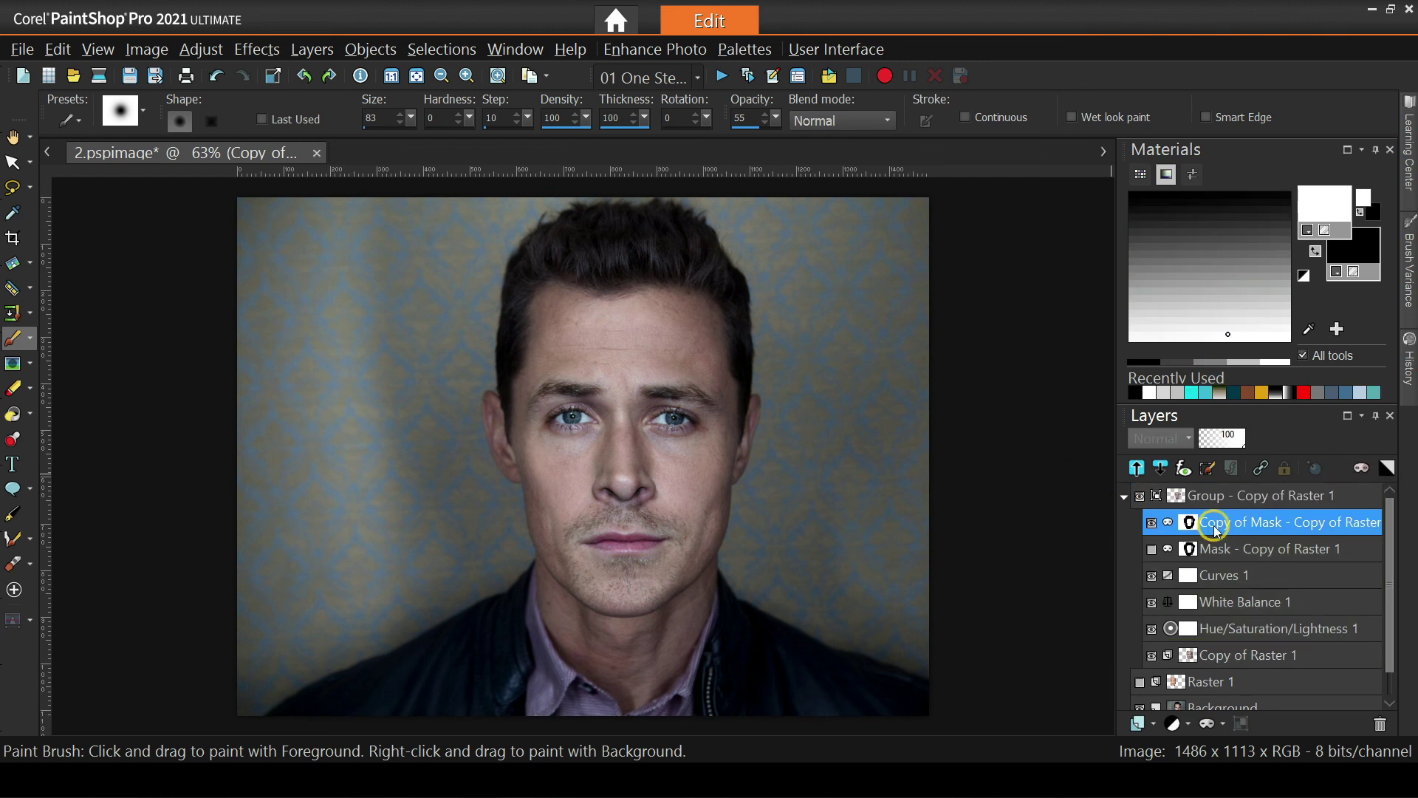
- Apply a radius-24 Gaussian blur to the duplicated mask, then paint softly over the right temple
click(211, 53)
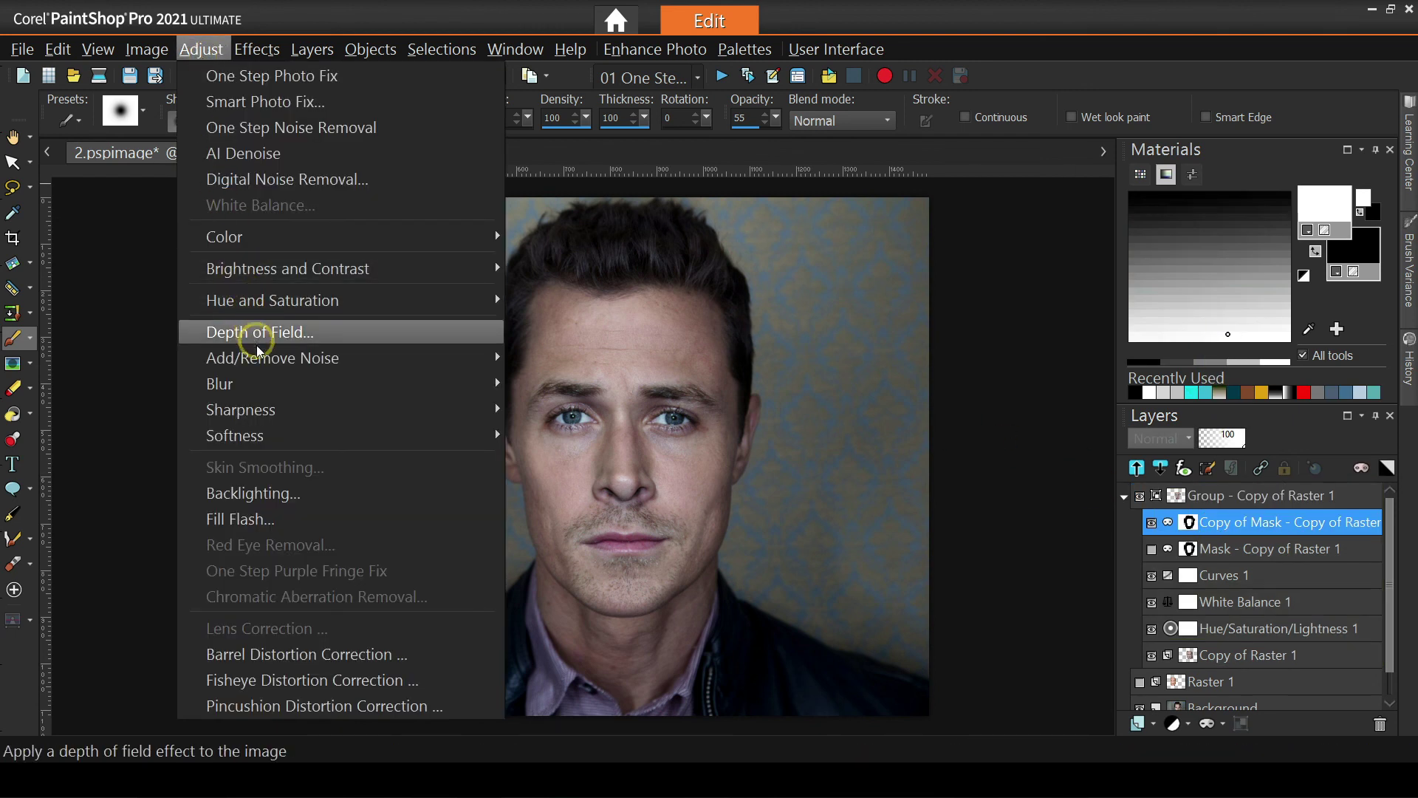
mouse_move(266, 386)
click(561, 462)
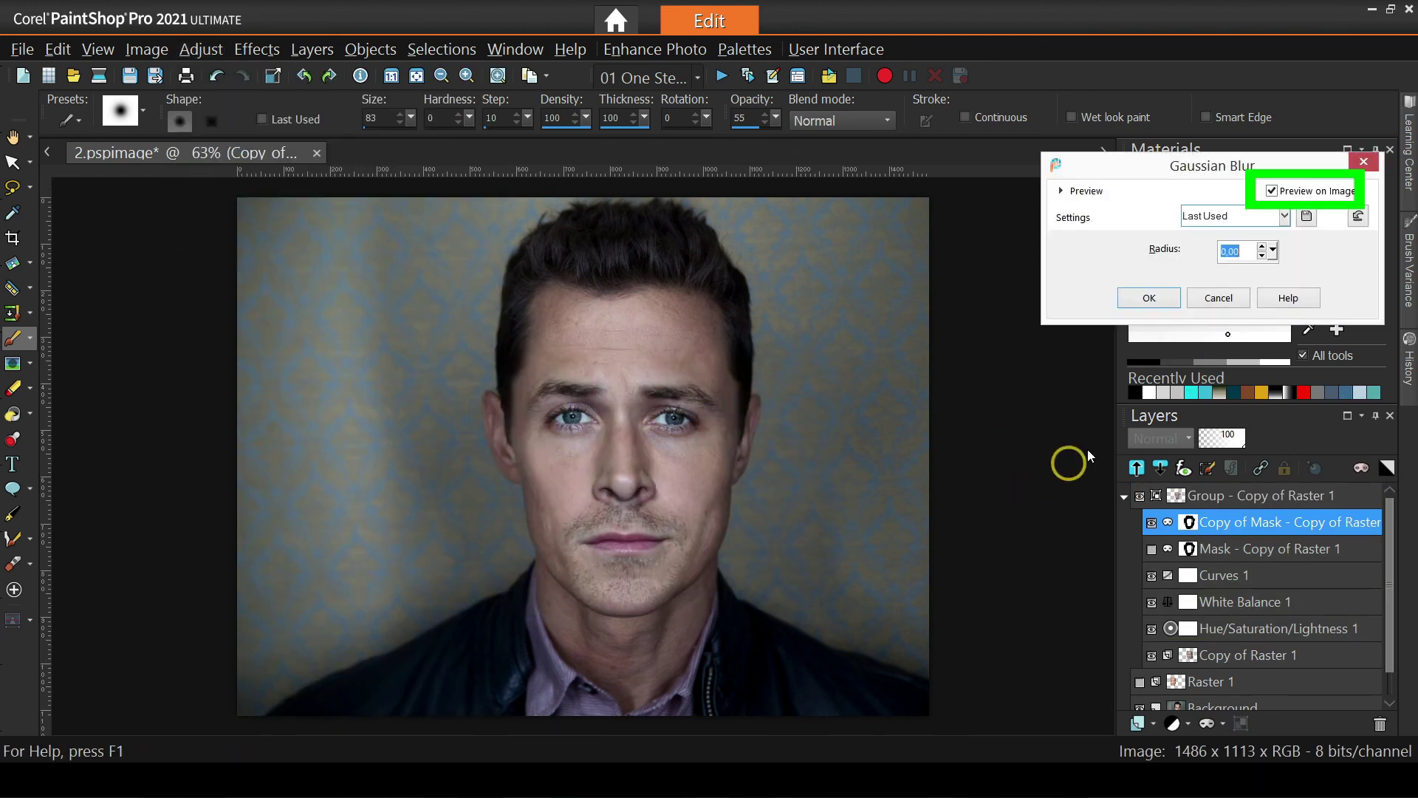
drag(1273, 250, 1291, 259)
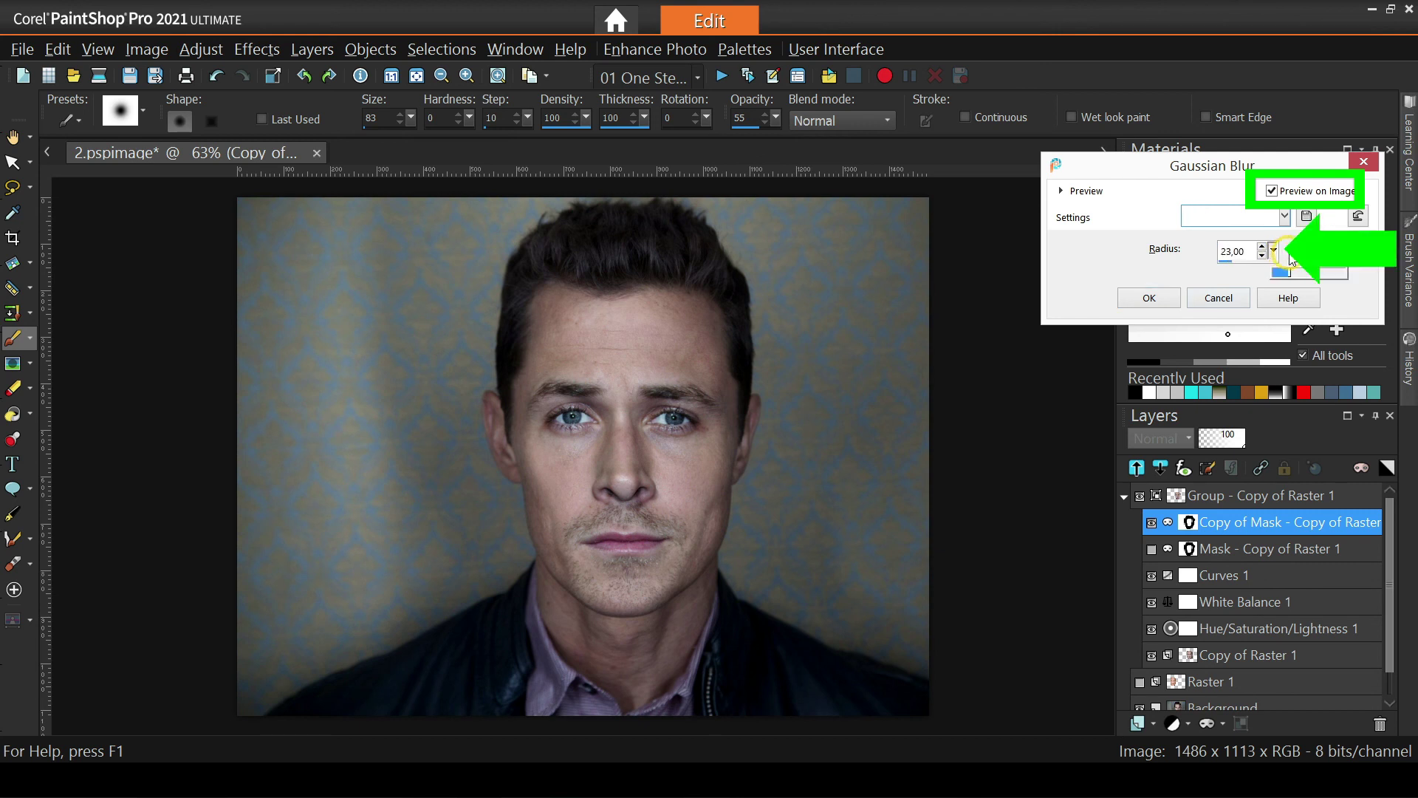
click(1150, 298)
mouse_move(736, 384)
mouse_down()
mouse_move(682, 380)
mouse_move(720, 399)
mouse_move(680, 392)
mouse_move(700, 367)
mouse_move(715, 410)
mouse_move(702, 380)
mouse_move(732, 411)
mouse_move(710, 377)
mouse_move(760, 310)
mouse_move(773, 370)
mouse_up()
- Restore the brush opacity to 100 and resize the brush to 174
click(781, 124)
drag(785, 117, 831, 114)
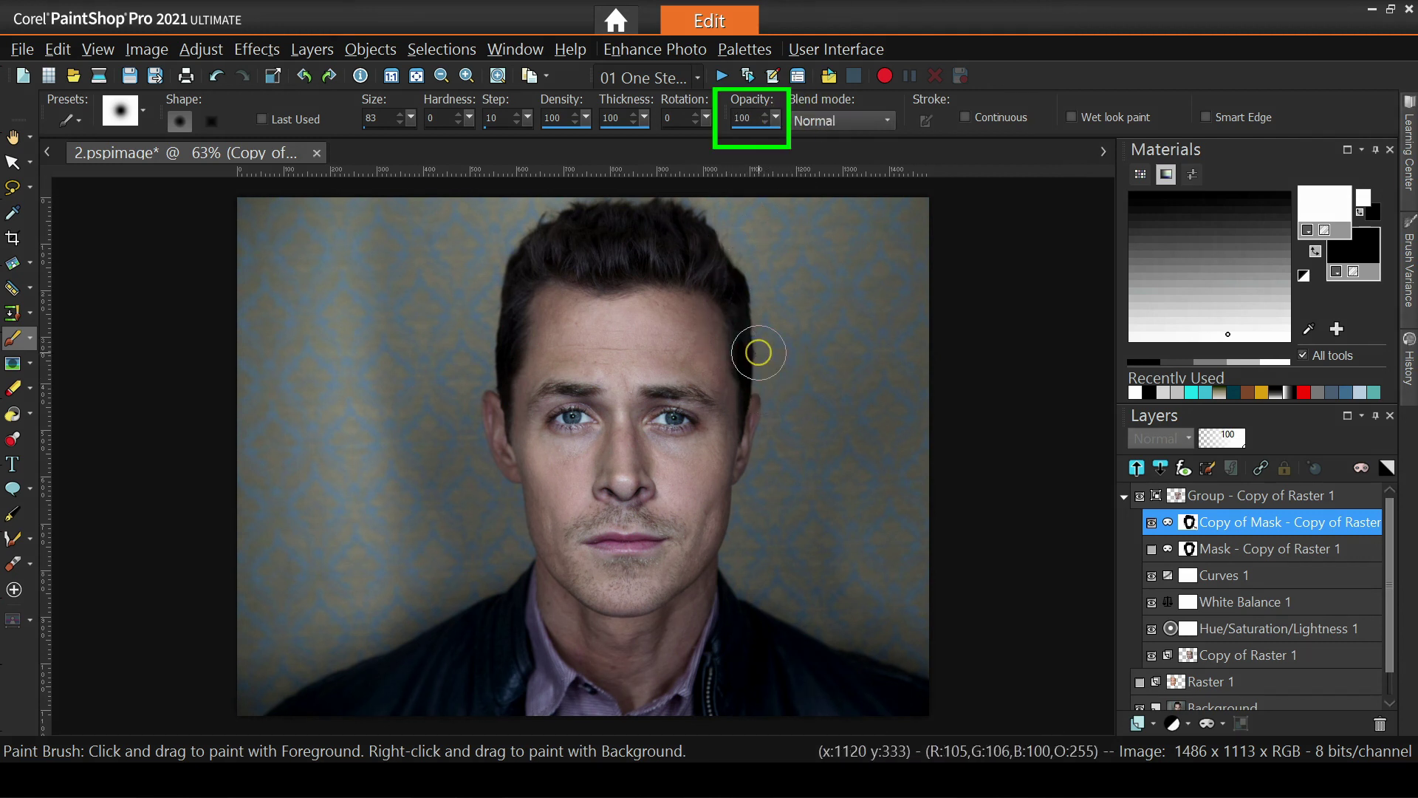
mouse_move(753, 349)
mouse_down()
mouse_move(767, 406)
mouse_move(761, 238)
mouse_move(817, 310)
mouse_move(813, 438)
mouse_move(796, 550)
mouse_move(746, 632)
mouse_move(643, 679)
mouse_move(505, 637)
mouse_move(444, 447)
mouse_move(473, 230)
mouse_move(551, 207)
mouse_up()
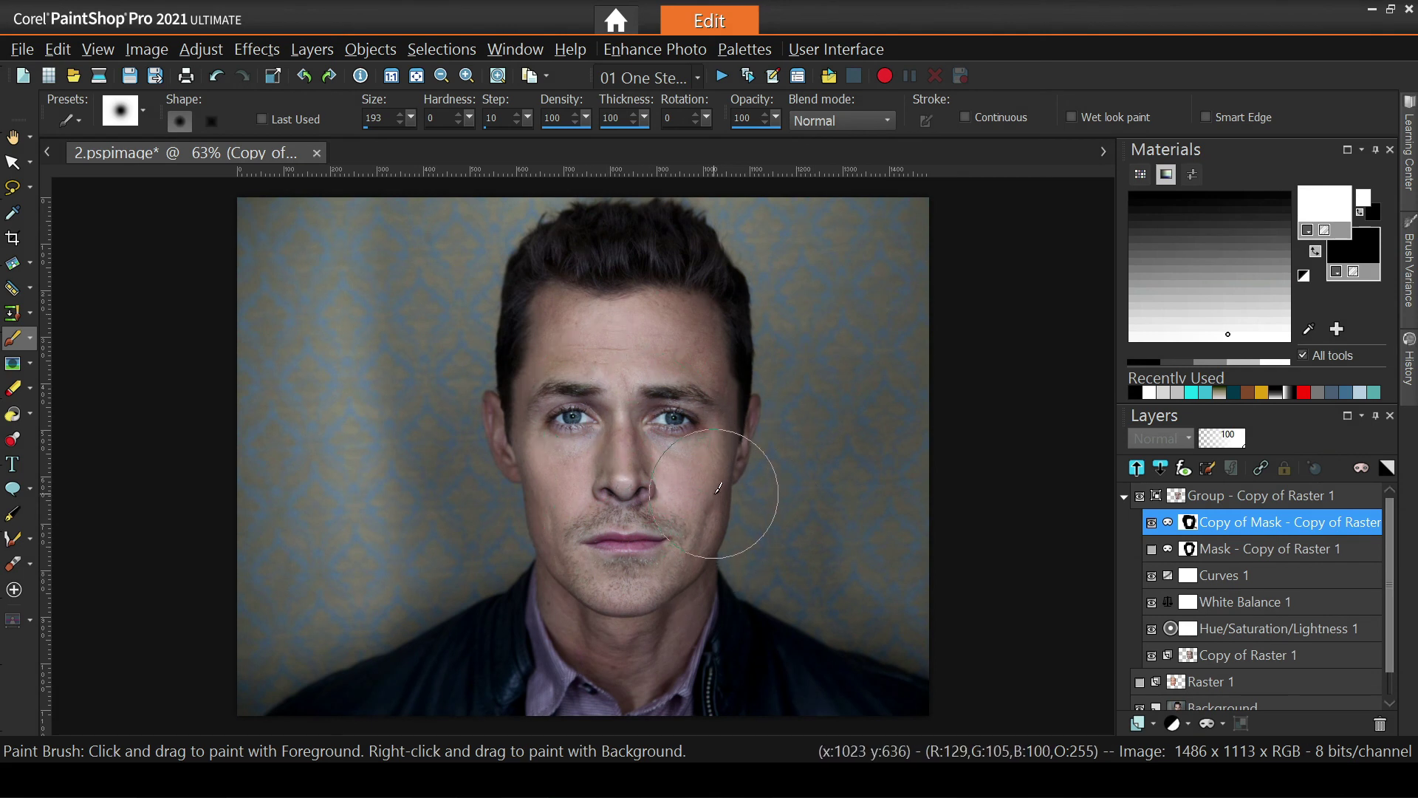
scroll(719, 488, down, 1)
scroll(721, 486, up, 1)
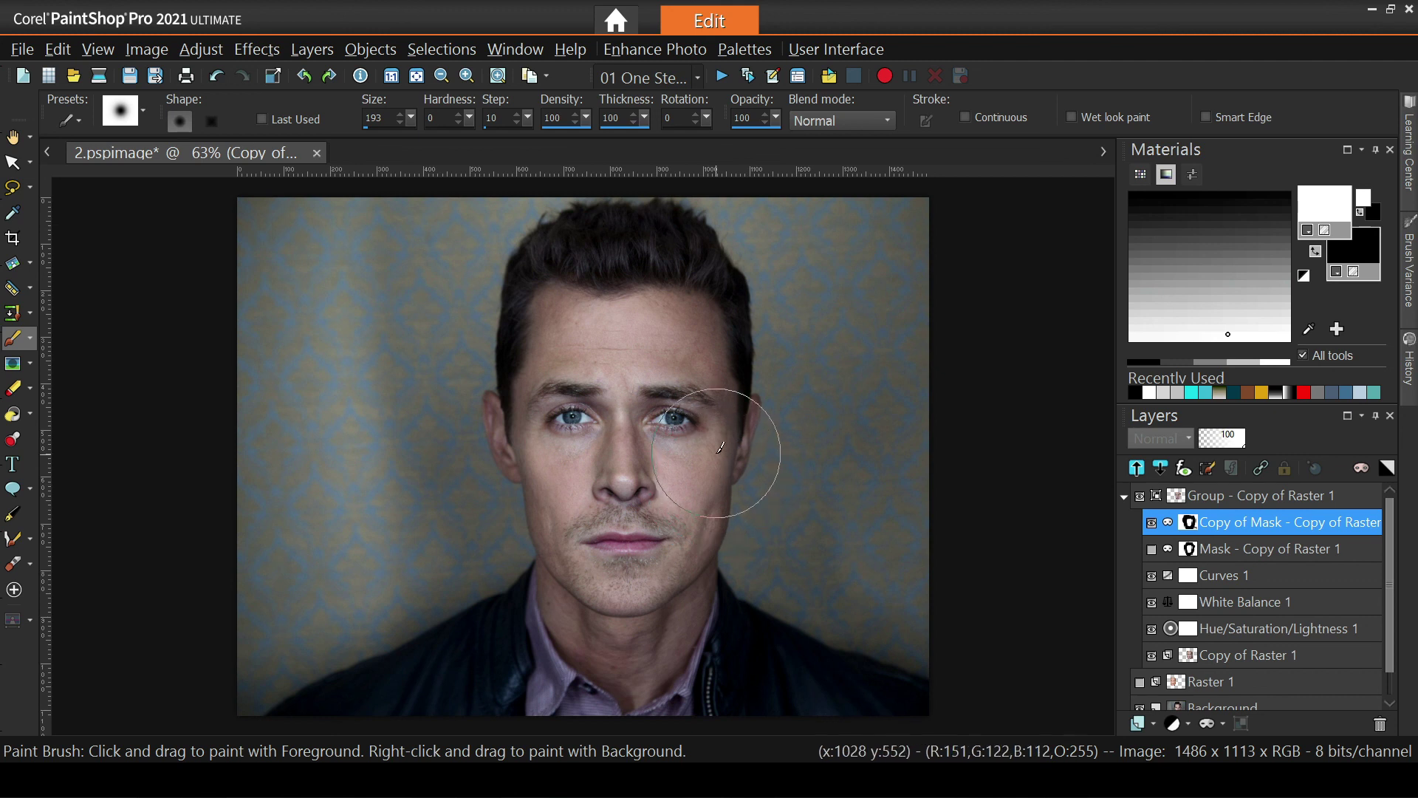
drag(713, 430, 703, 410)
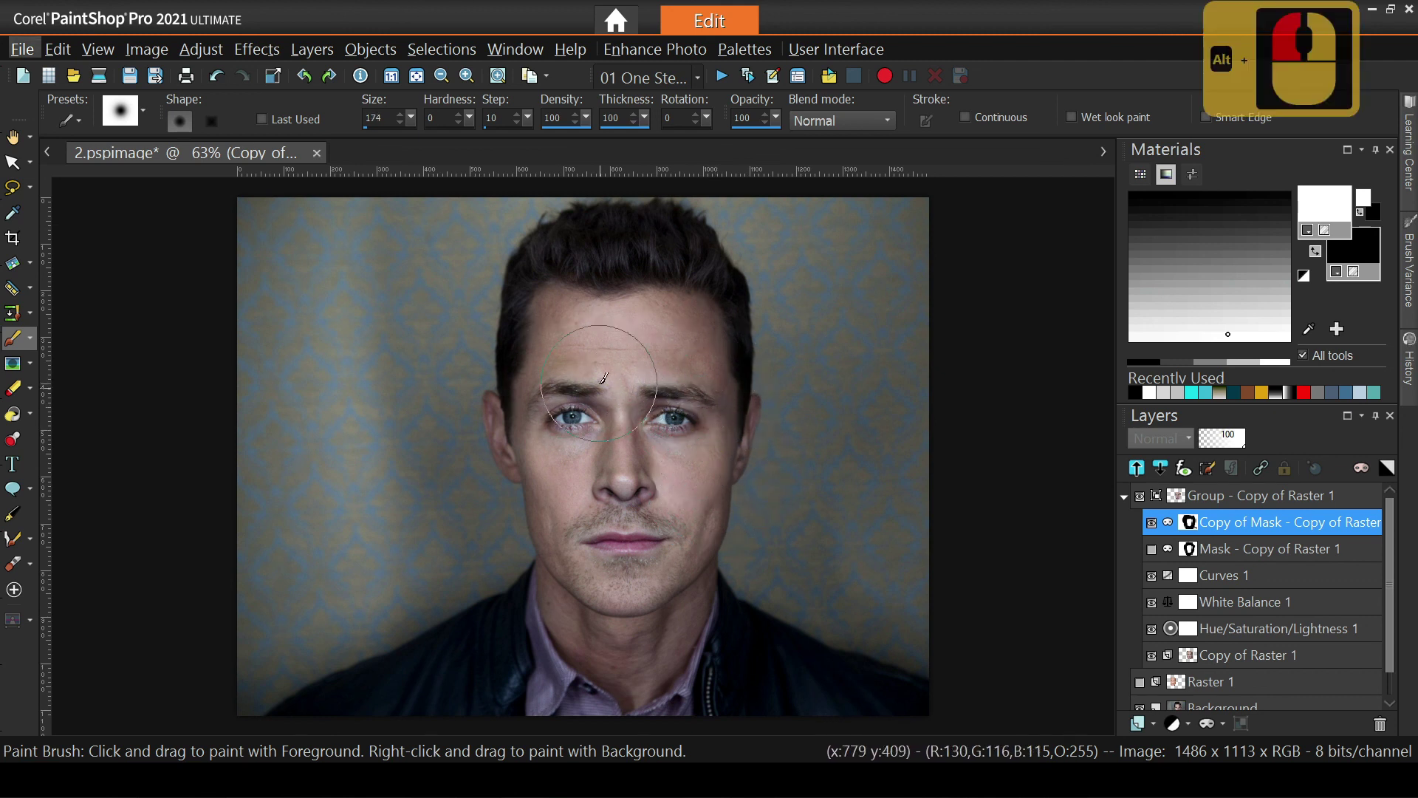
click(1141, 497)
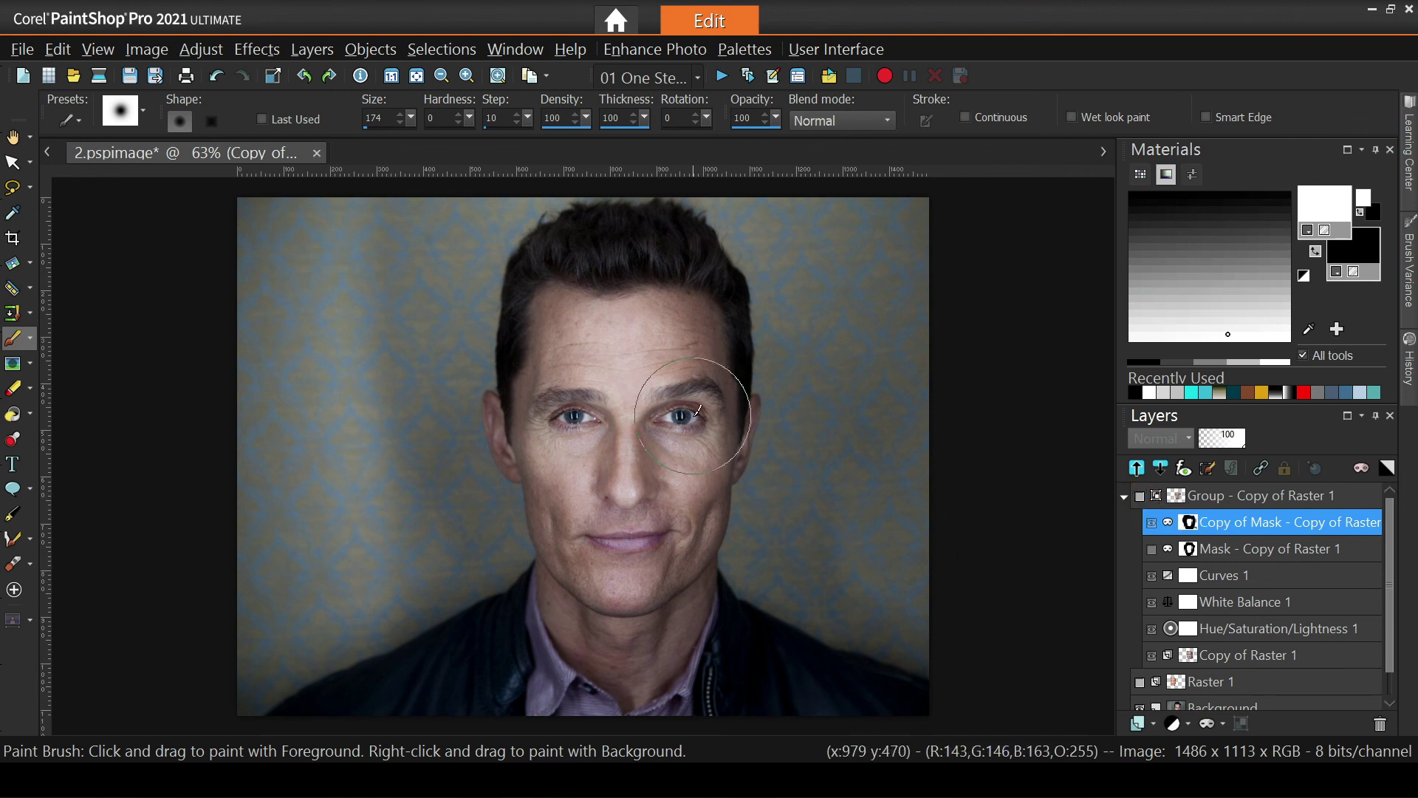
click(1141, 497)
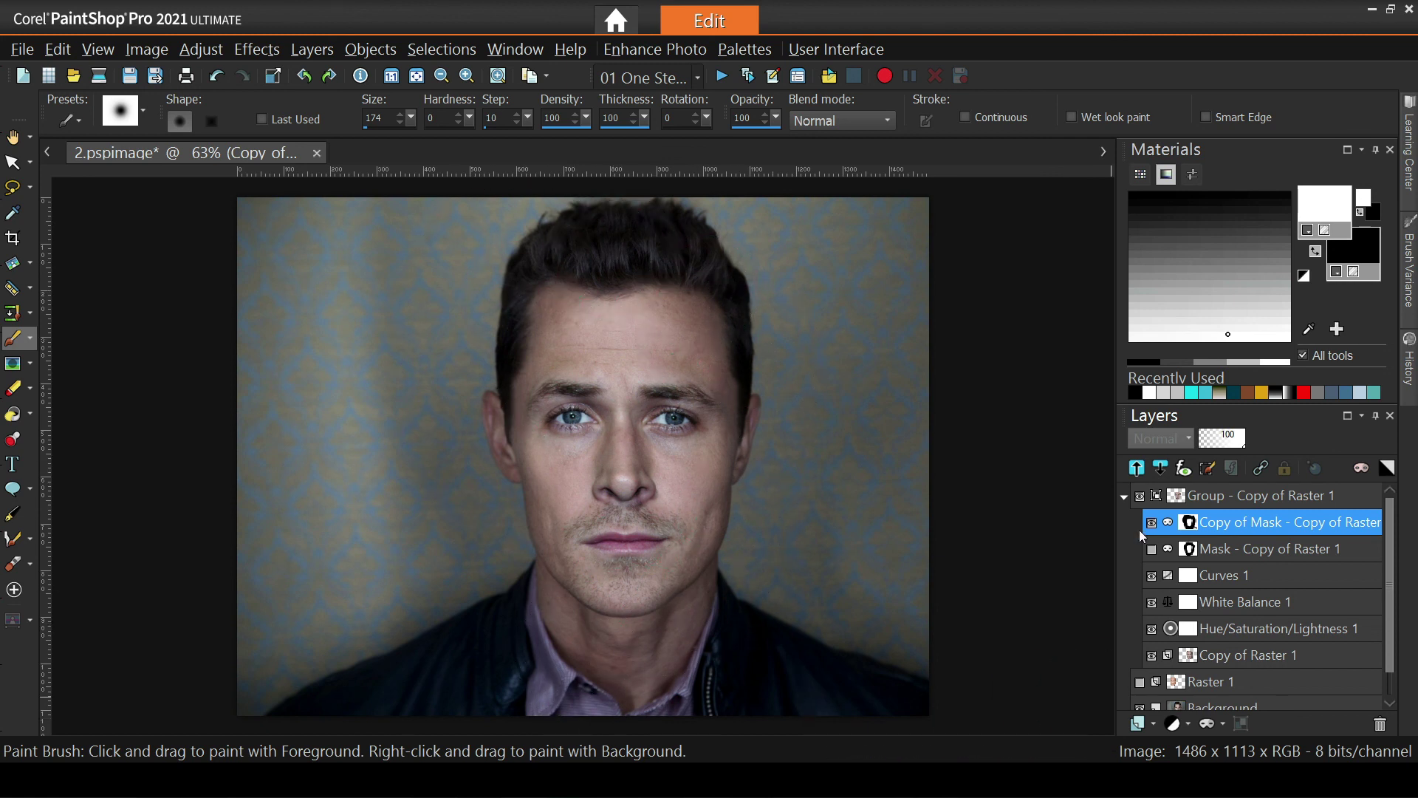
click(1142, 496)
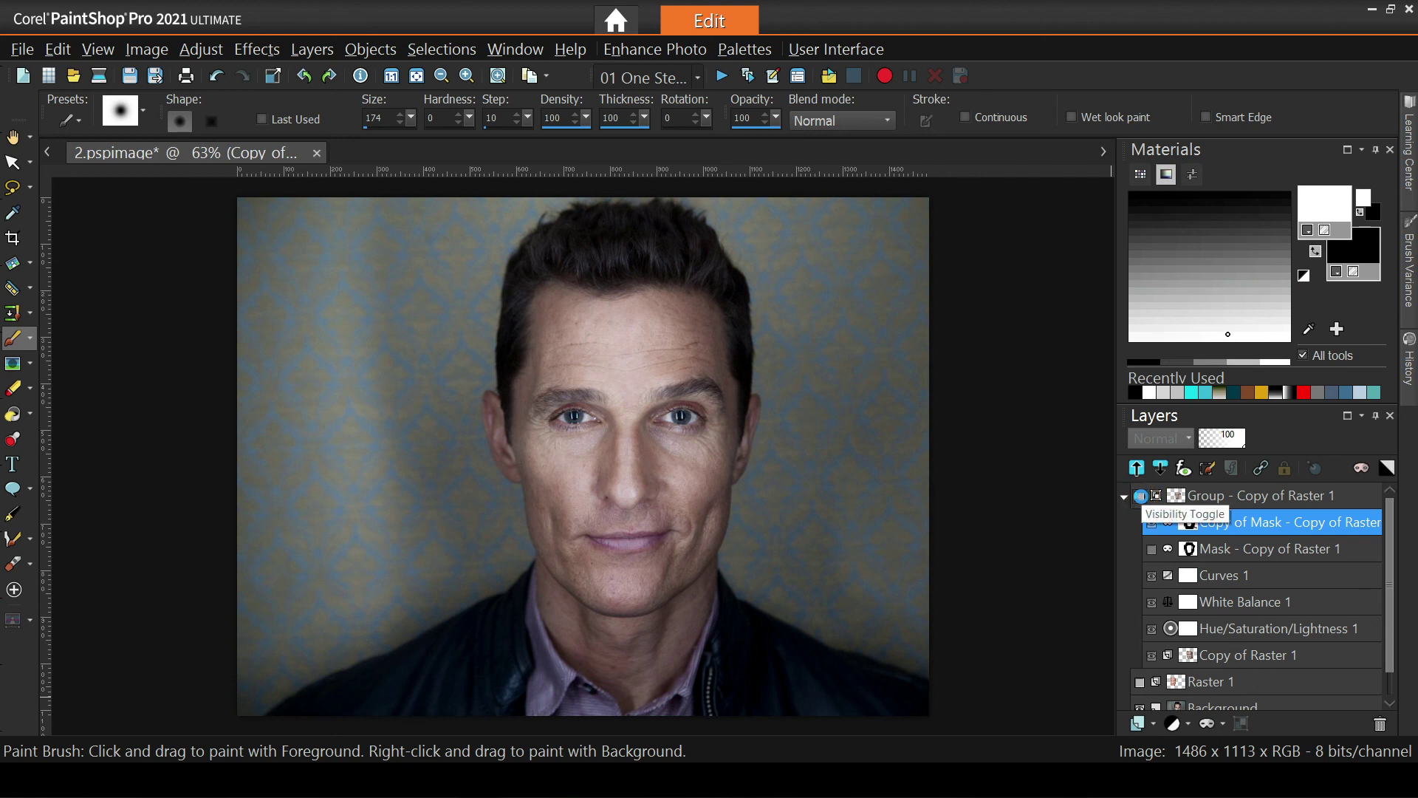
click(1141, 496)
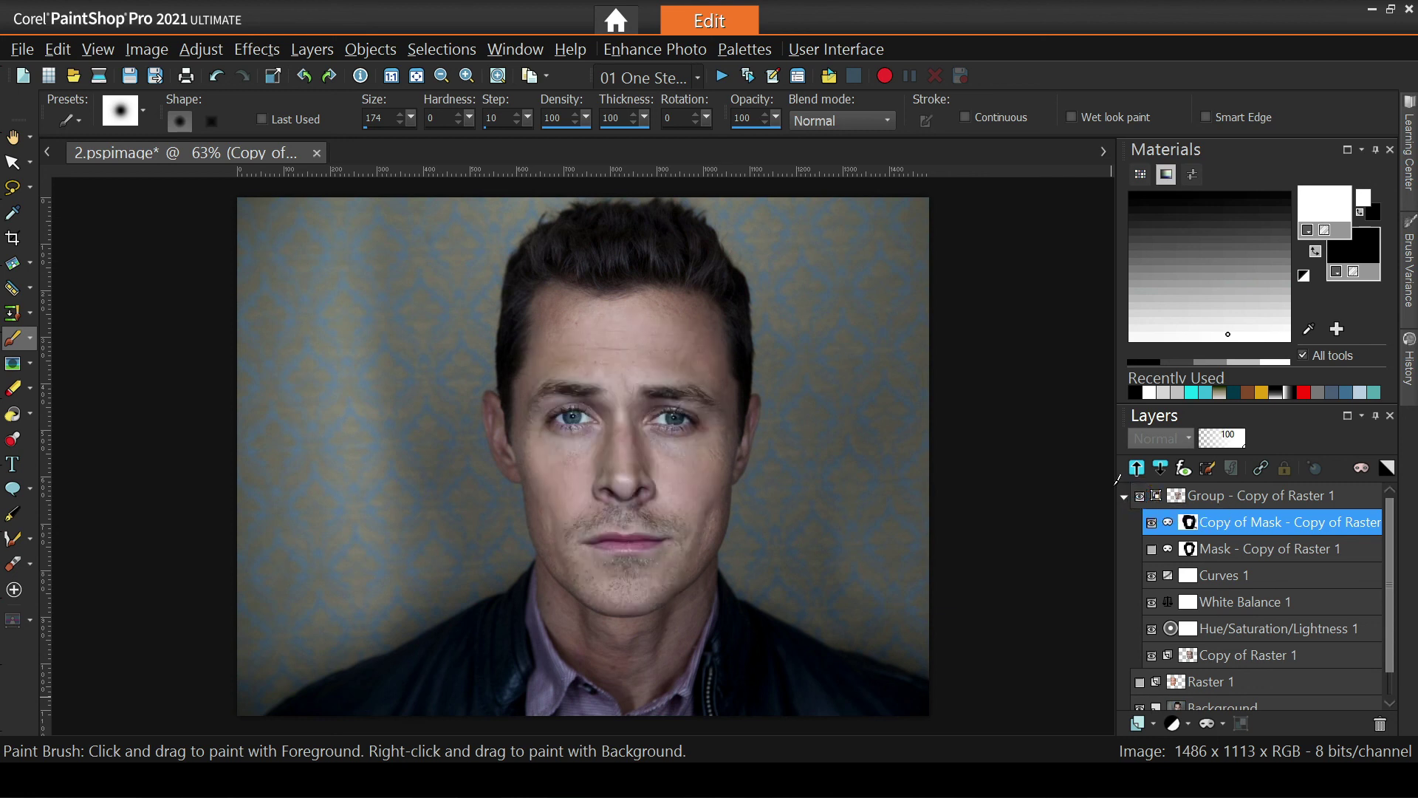